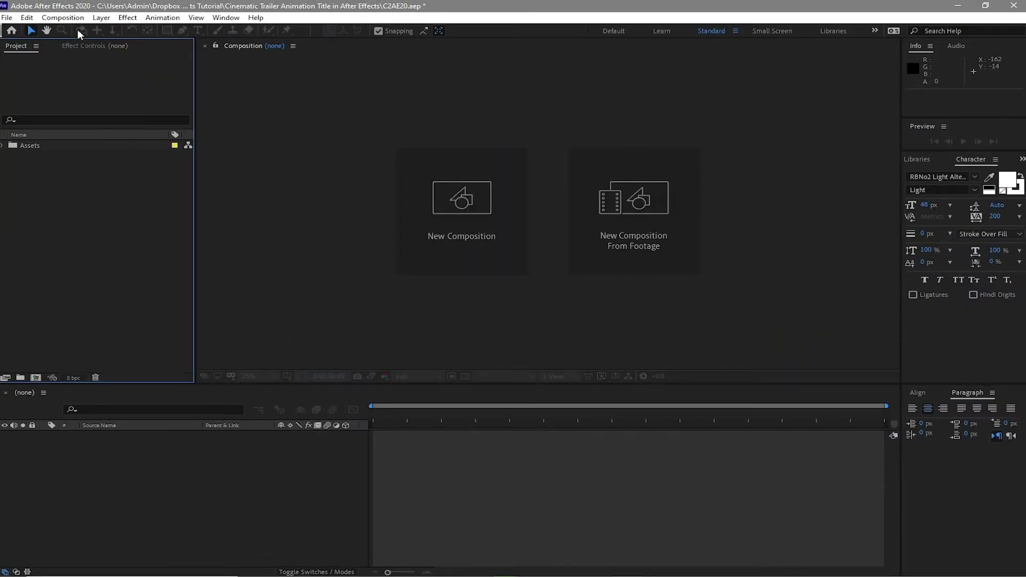
Start a new composition named 'Text 1' and set its duration to 0:00:05:00
{"action": "left_click", "coordinate": [62, 17]}
{"action": "left_click", "coordinate": [75, 31]}
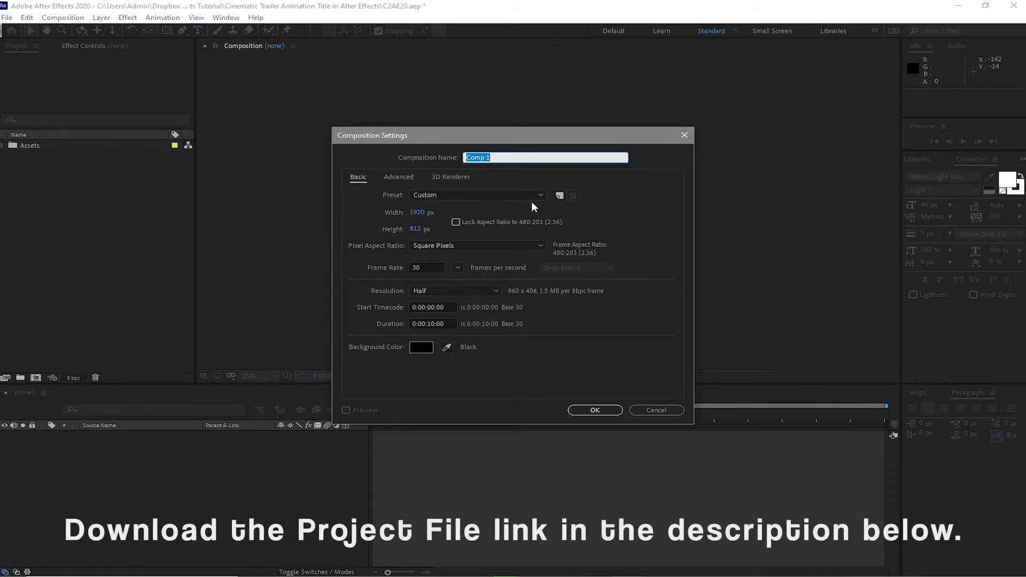
{"action": "type", "text": "Te"}
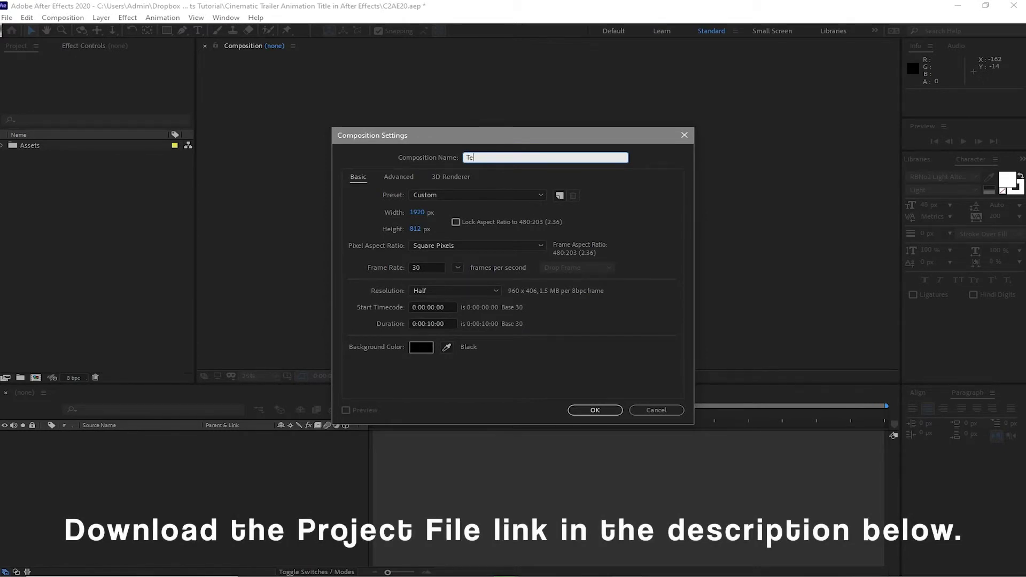
{"action": "type", "text": "xt 1"}
{"action": "left_click", "coordinate": [429, 324]}
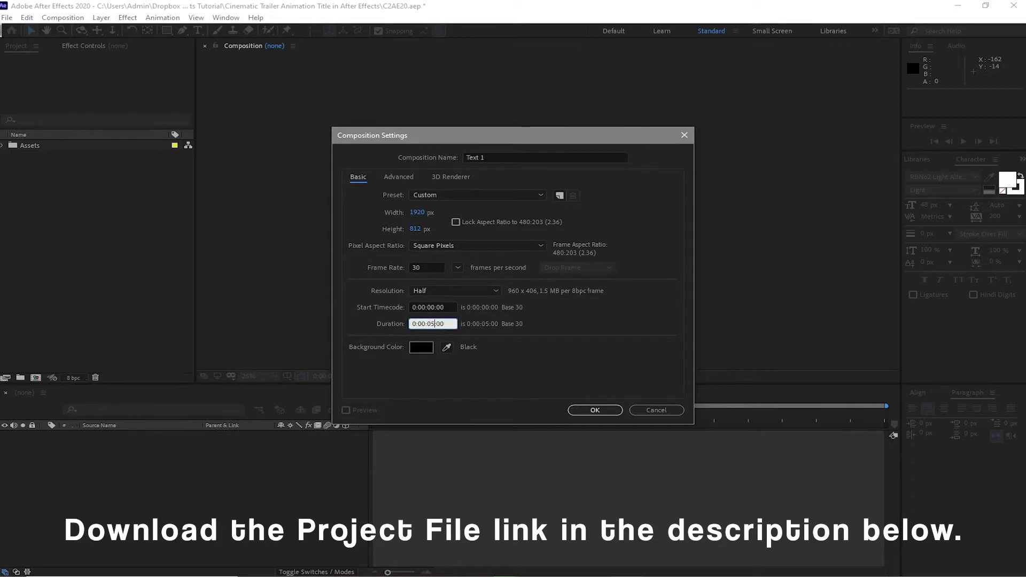
Create the Text 1 comp and add a text layer reading CINEMATIC
{"action": "left_click", "coordinate": [593, 410]}
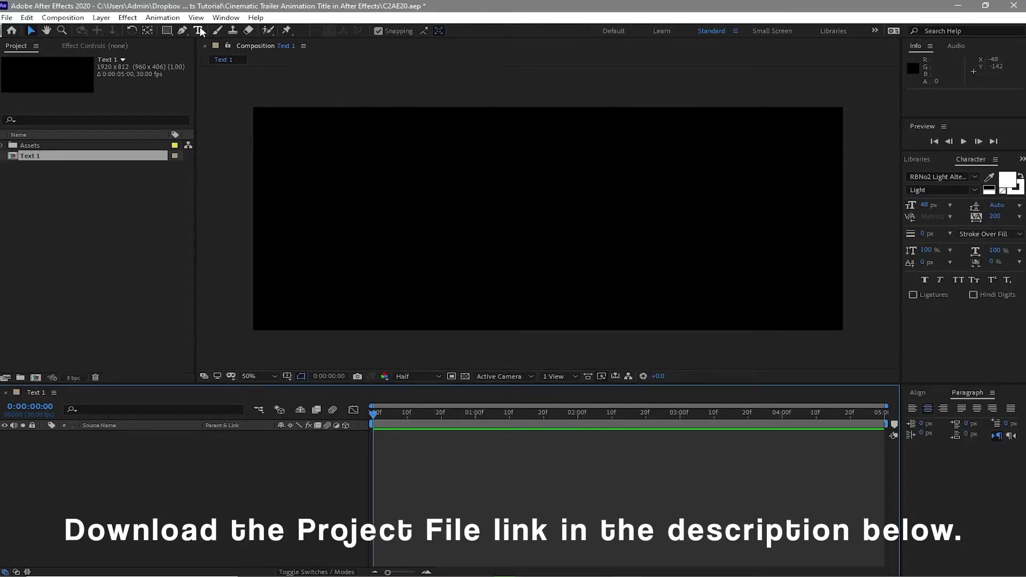
{"action": "left_click", "coordinate": [200, 32]}
{"action": "left_click", "coordinate": [413, 197]}
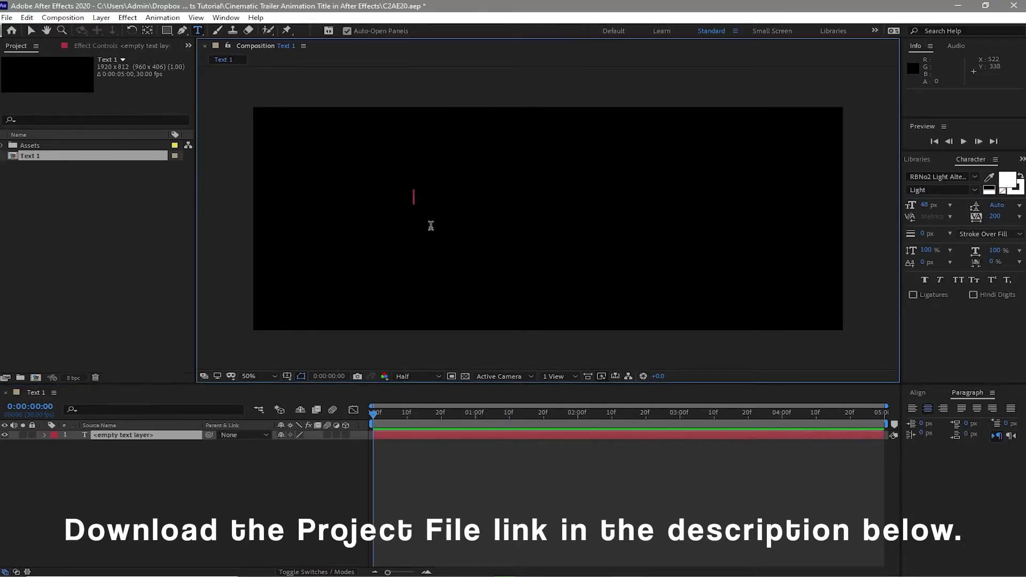
{"action": "type", "text": "CINEMAT"}
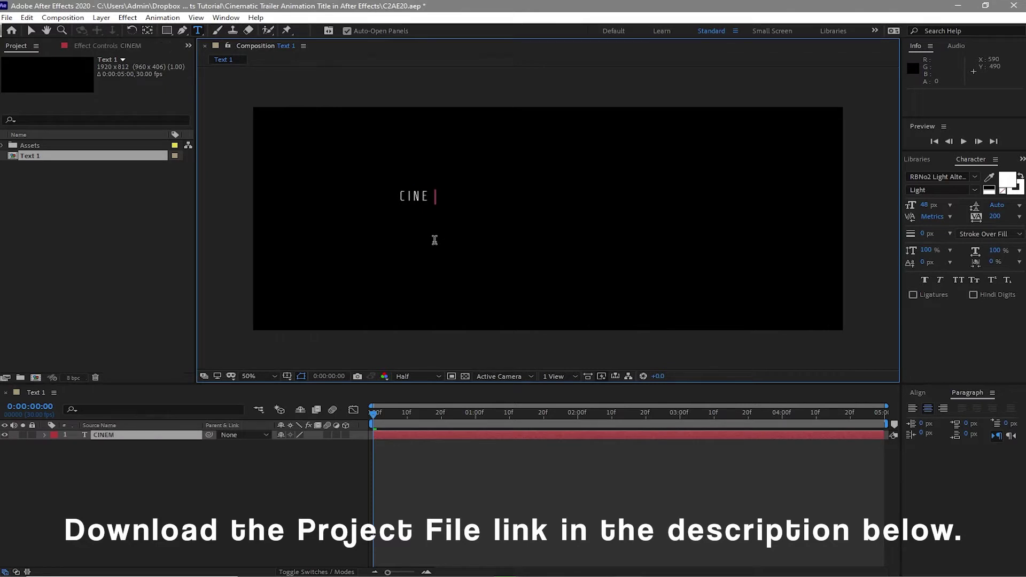
{"action": "type", "text": "IC"}
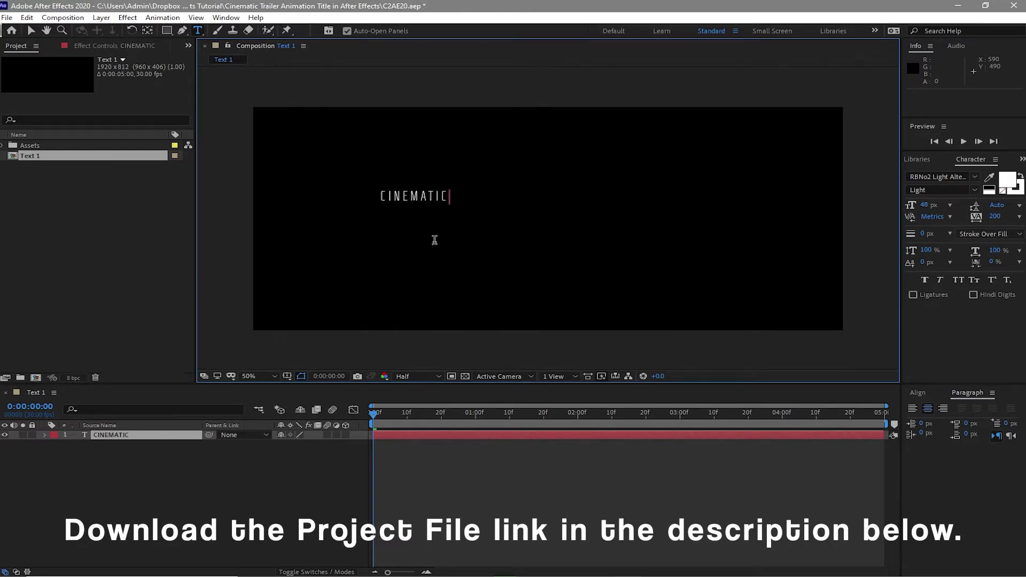
{"action": "left_click", "coordinate": [32, 31]}
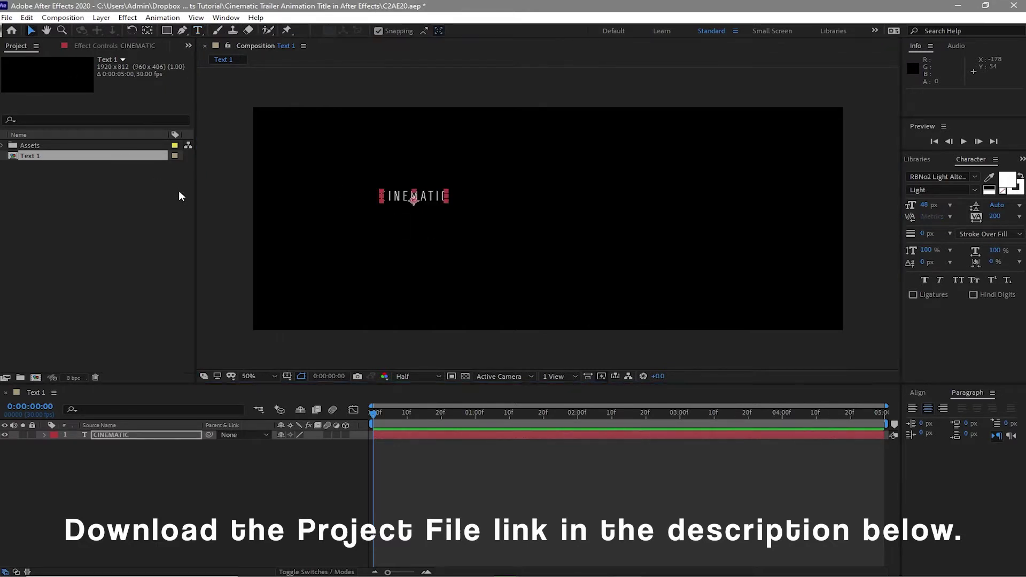
Set CINEMATIC to 100 px and centre it horizontally and vertically in the comp
{"action": "left_click", "coordinate": [925, 206]}
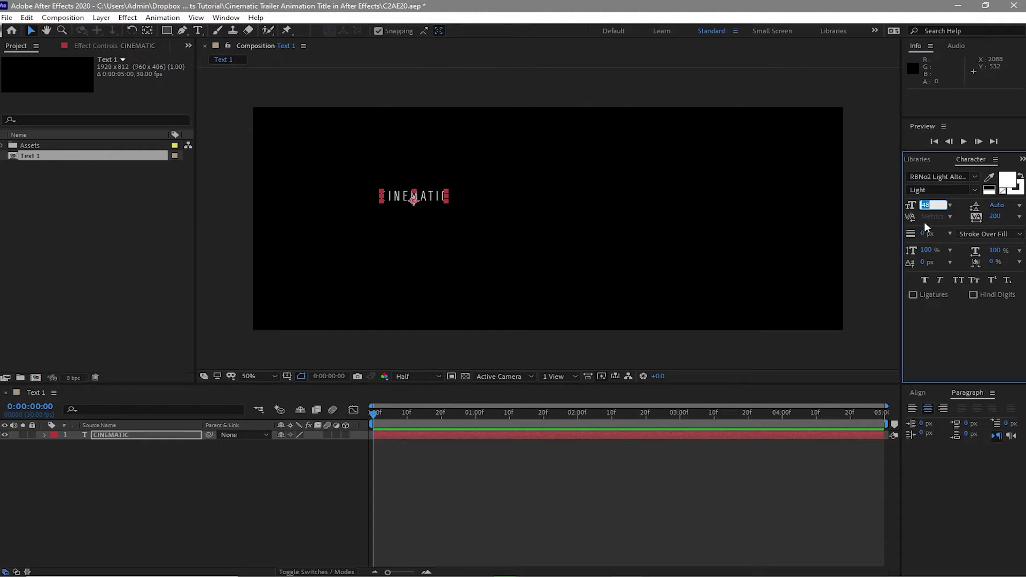
{"action": "type", "text": "100"}
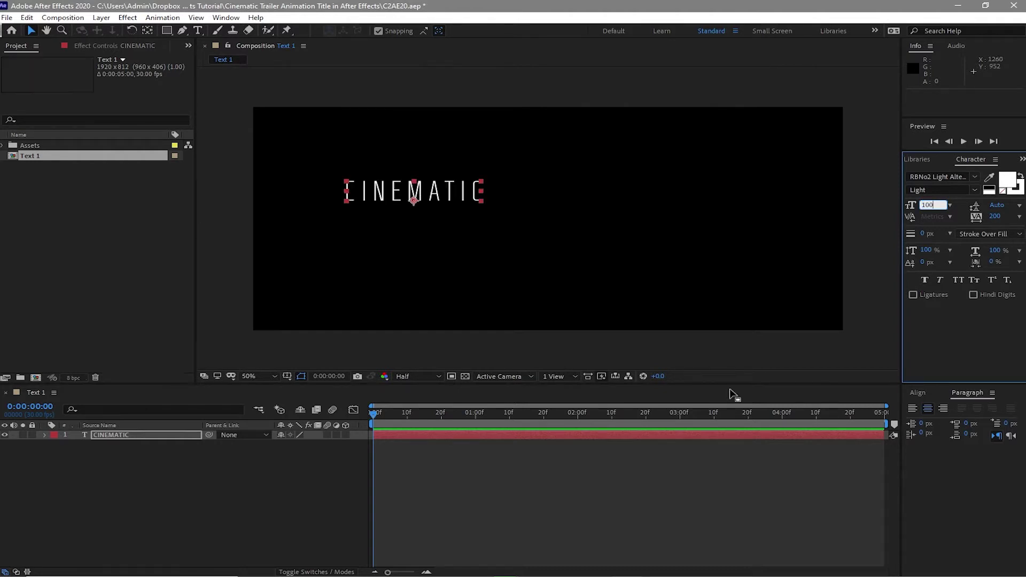
{"action": "left_click", "coordinate": [926, 392]}
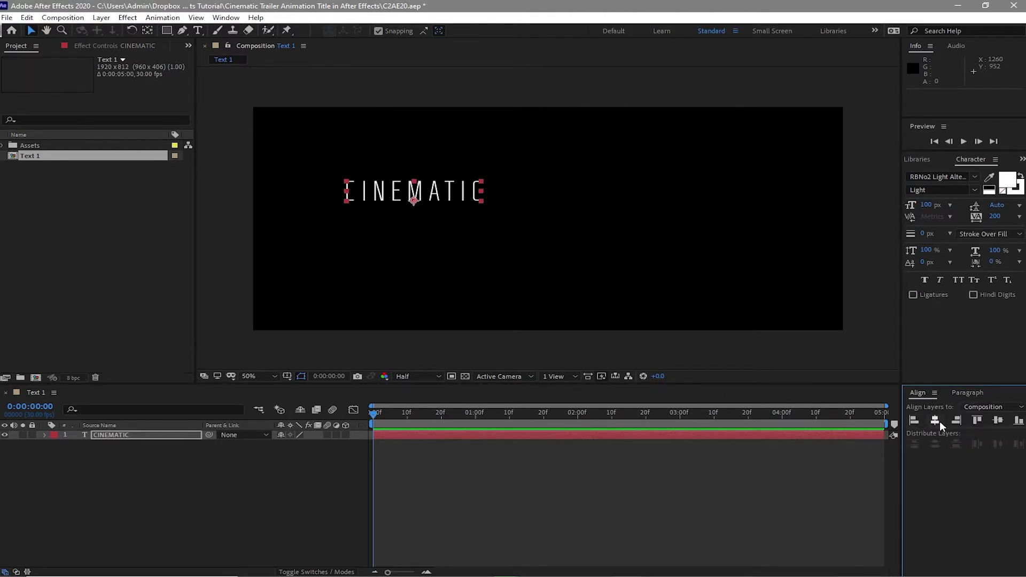
{"action": "left_click", "coordinate": [938, 421]}
{"action": "left_click", "coordinate": [998, 422]}
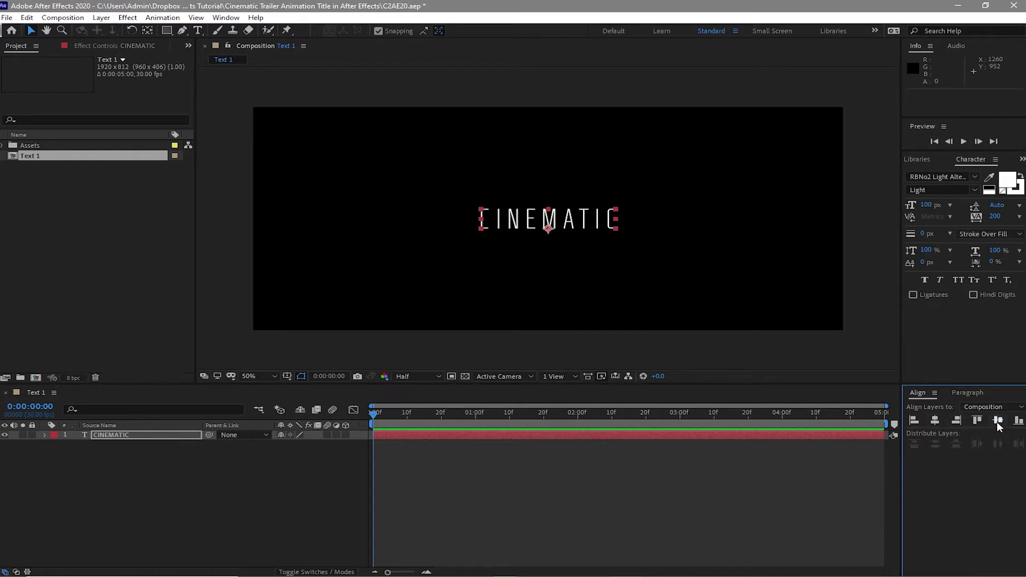
Add a Tracking animator to CINEMATIC, keyframe Tracking Amount 90 at 0 s, and enter 40 at 4 s
{"action": "left_click", "coordinate": [46, 436]}
{"action": "left_click", "coordinate": [352, 445]}
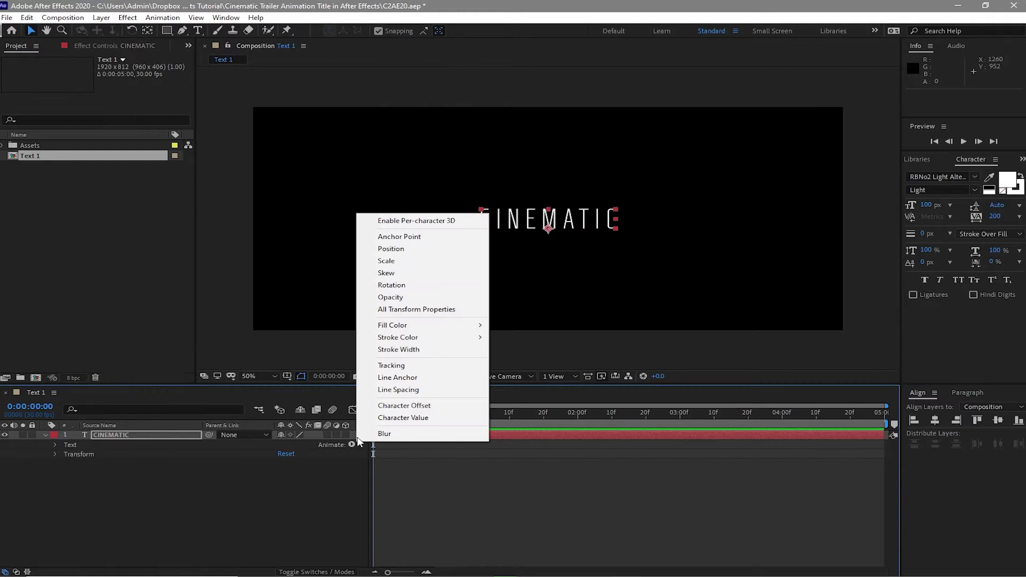
{"action": "left_click", "coordinate": [391, 366]}
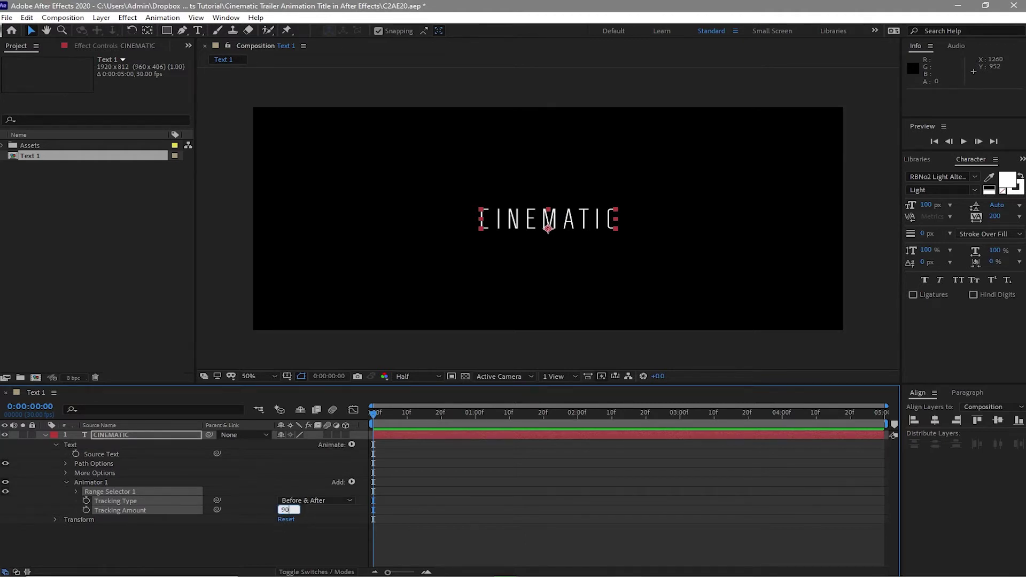
{"action": "left_click", "coordinate": [87, 511]}
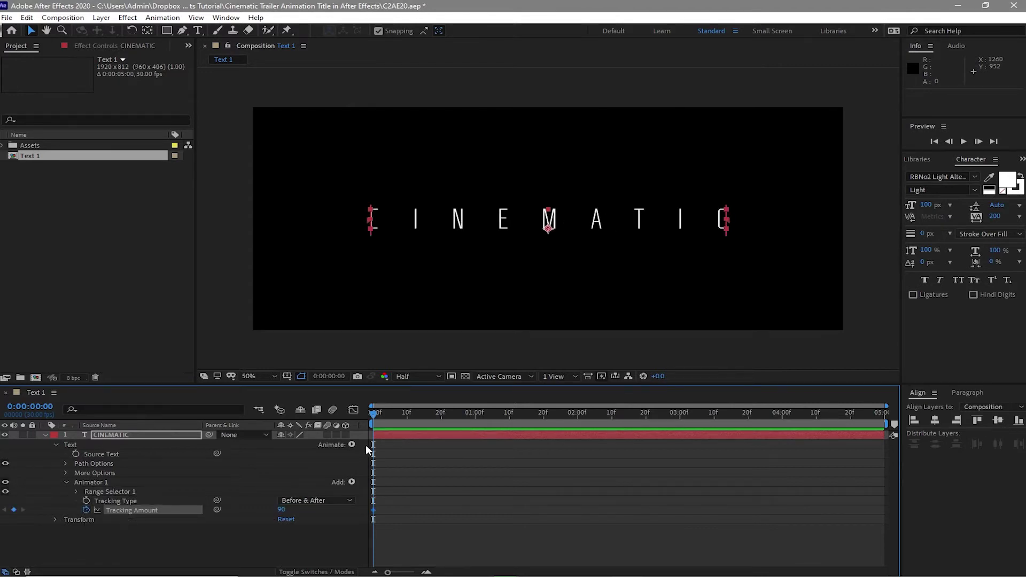
{"action": "left_click_drag", "start_coordinate": [366, 448], "coordinate": [783, 480]}
{"action": "left_click", "coordinate": [280, 510]}
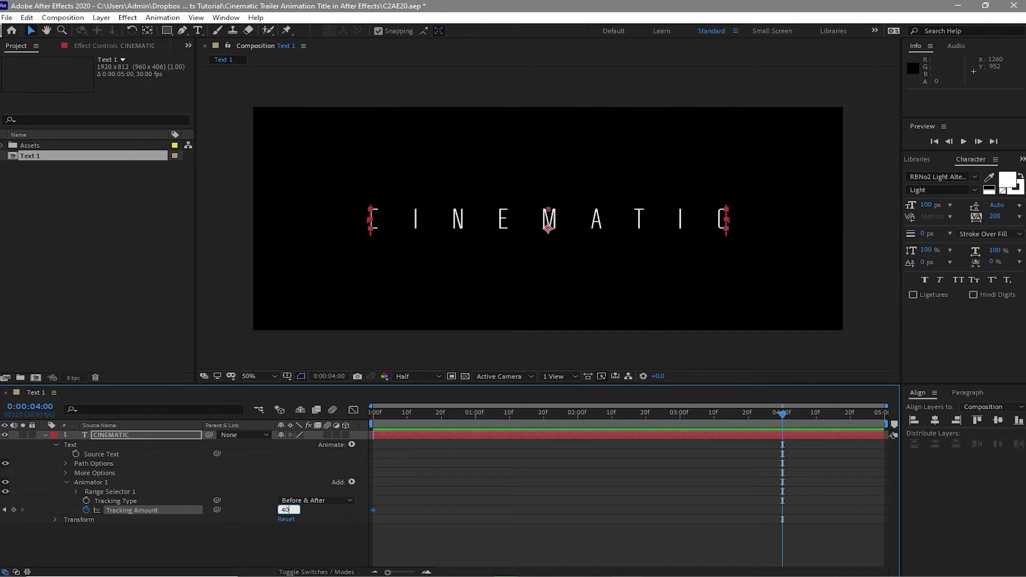
Commit tracking 40 and apply a Gradient Overlay layer style to CINEMATIC
{"action": "left_click", "coordinate": [171, 437]}
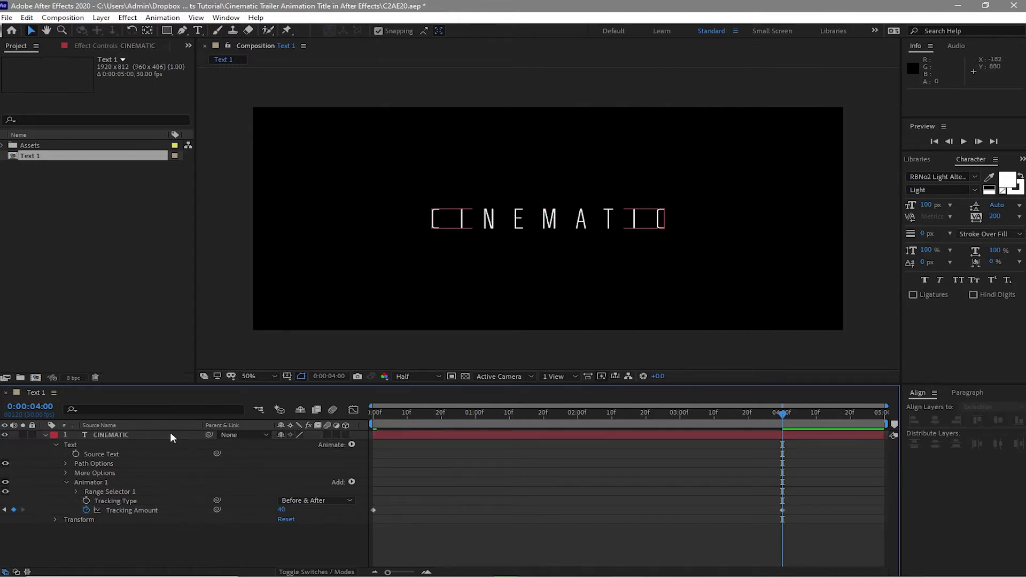
{"action": "left_click", "coordinate": [171, 435]}
{"action": "left_click", "coordinate": [101, 18]}
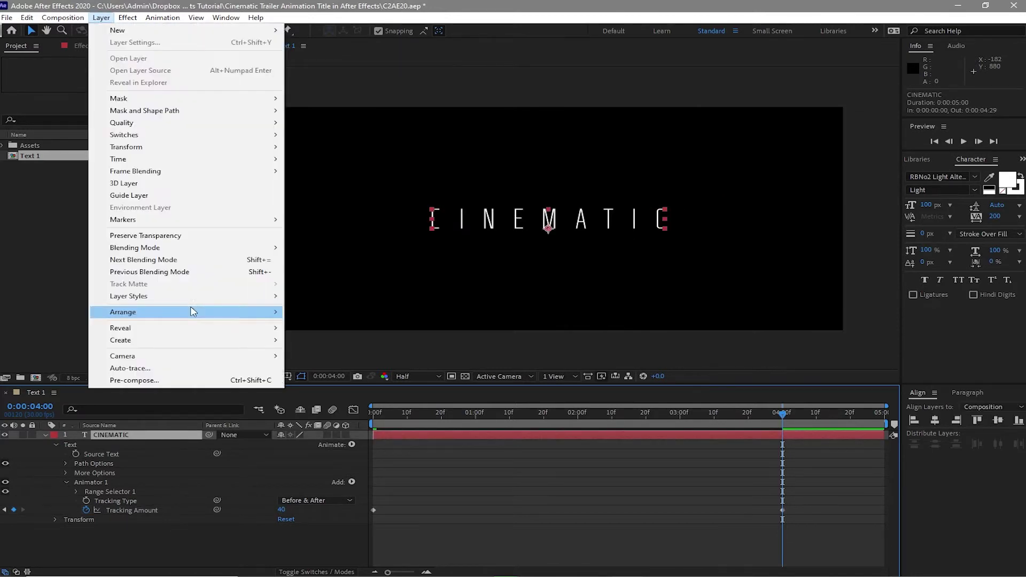
{"action": "mouse_move", "coordinate": [200, 297]}
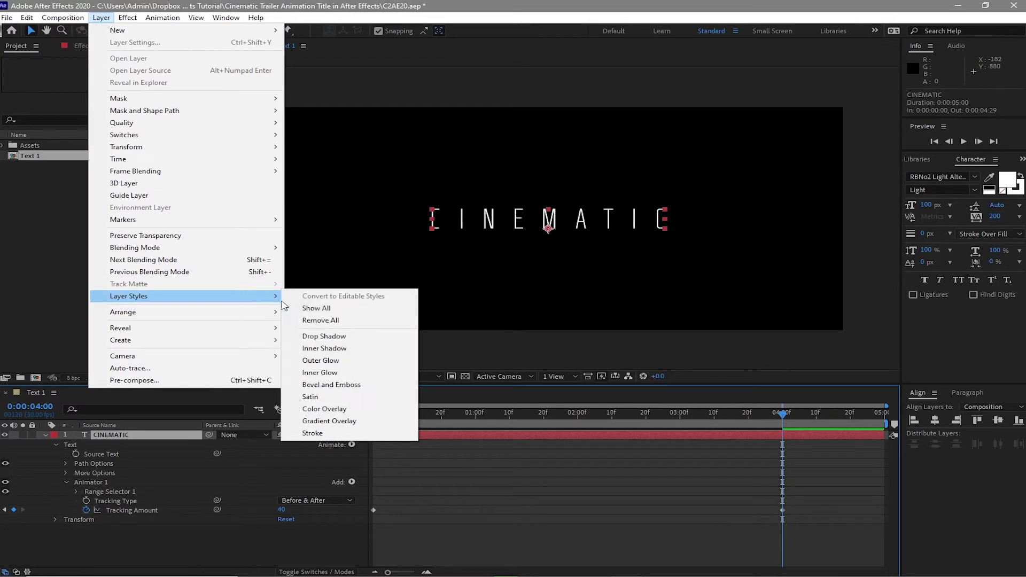
{"action": "left_click", "coordinate": [378, 421]}
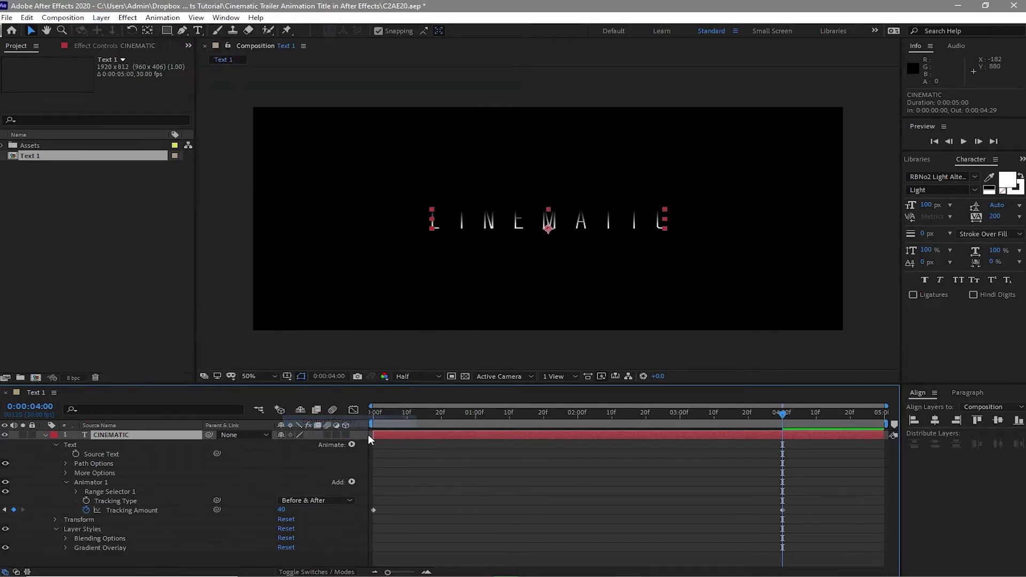
Edit the gradient to near-white ends with a grey 8E8D8D stop added at 53%
{"action": "left_click", "coordinate": [65, 548]}
{"action": "left_click", "coordinate": [300, 497]}
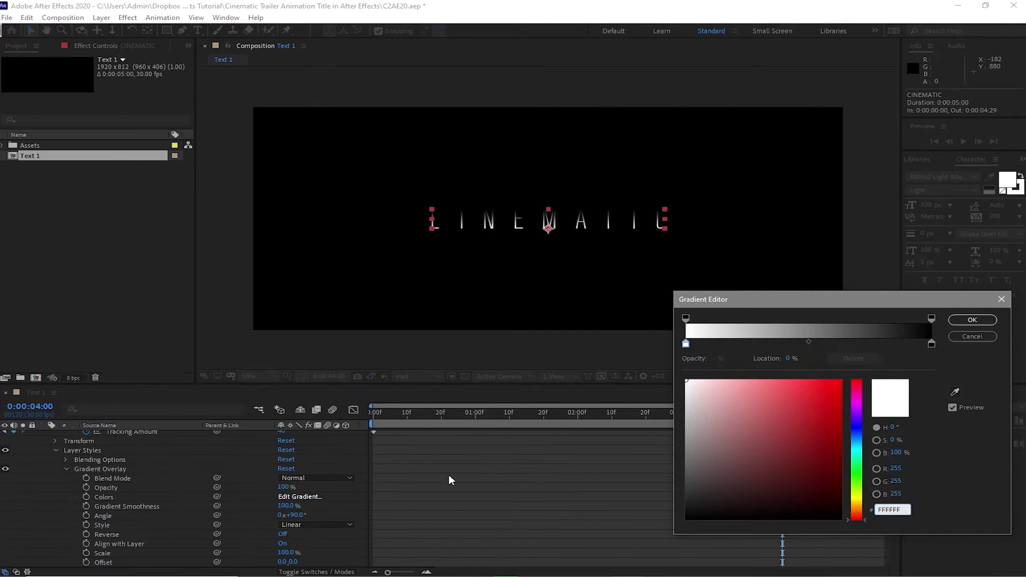
{"action": "left_click", "coordinate": [933, 345]}
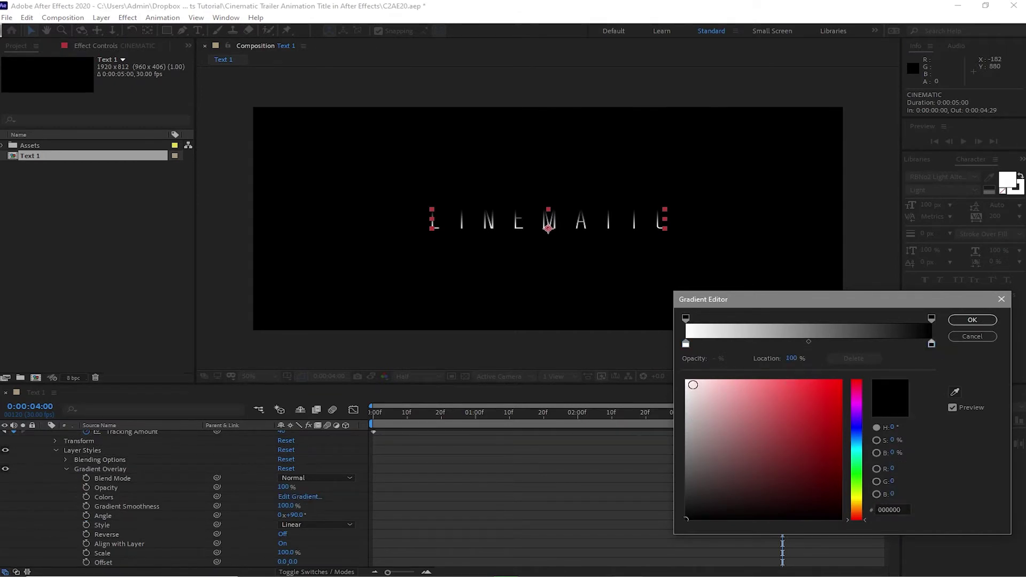
{"action": "left_click", "coordinate": [688, 382]}
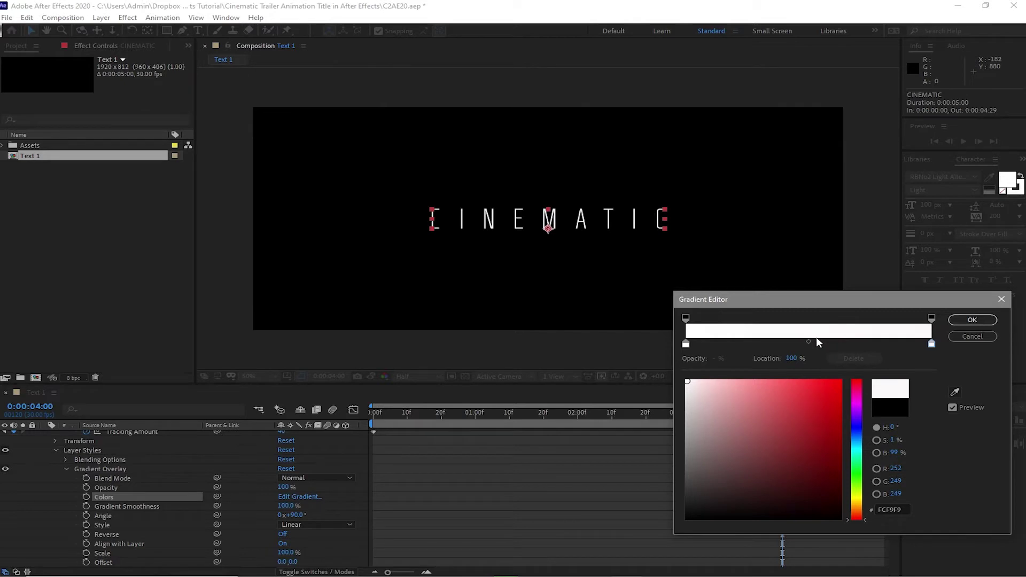
{"action": "left_click", "coordinate": [816, 341]}
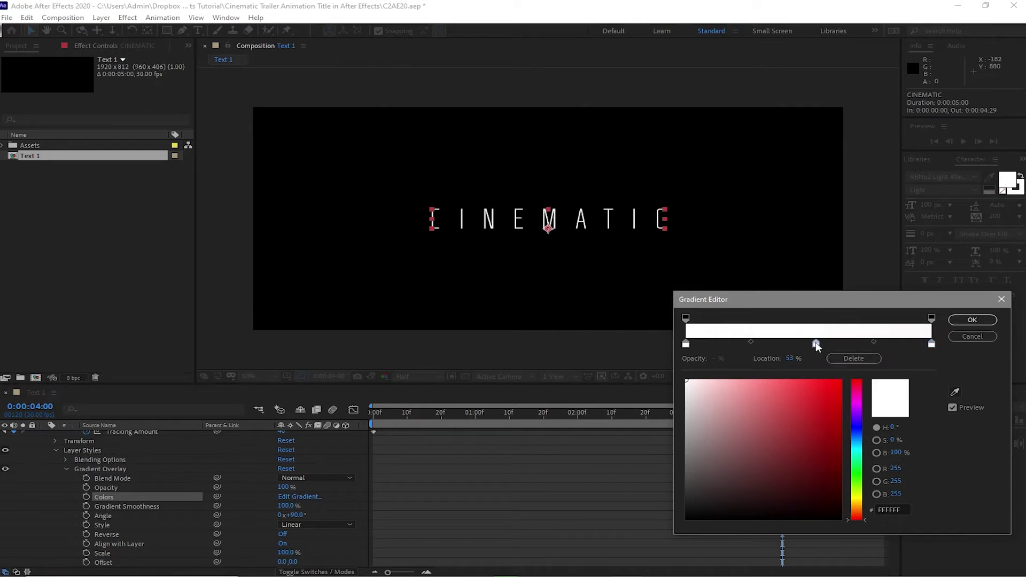
{"action": "left_click", "coordinate": [686, 441]}
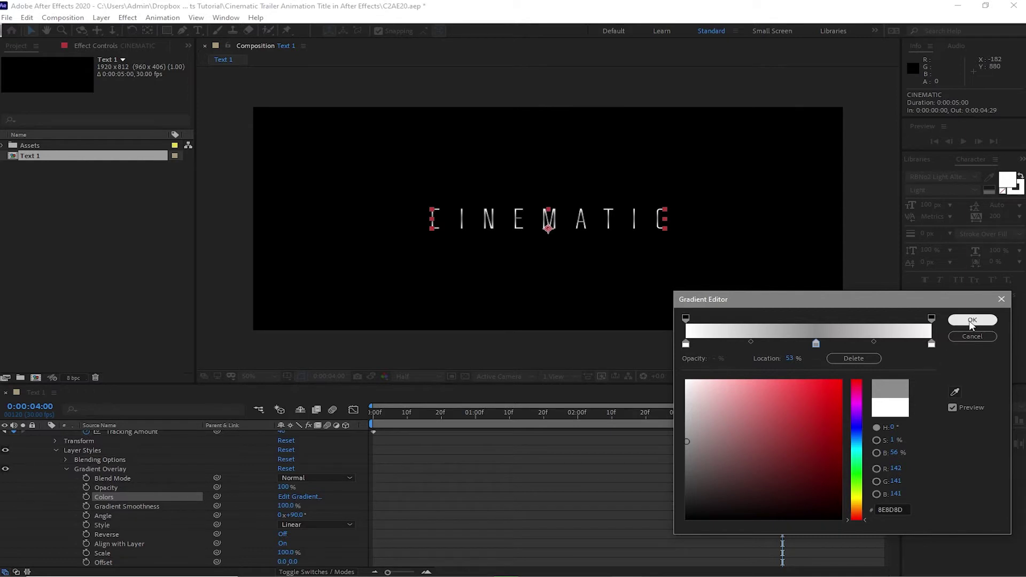
{"action": "left_click", "coordinate": [972, 320]}
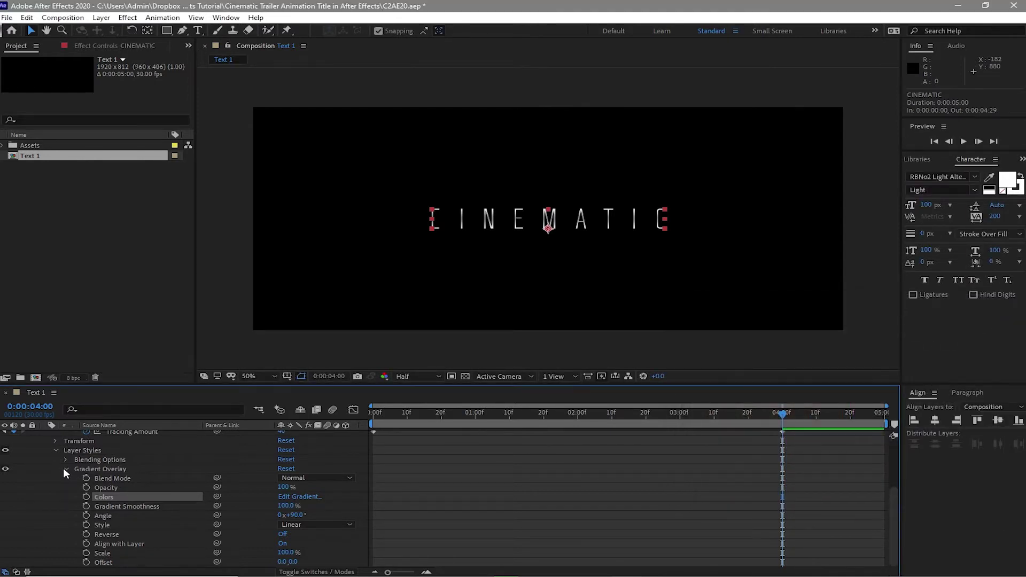
Collapse CINEMATIC's properties, duplicate the layer, and move the copy down to Position 959.5, 542.5
{"action": "left_click", "coordinate": [66, 468]}
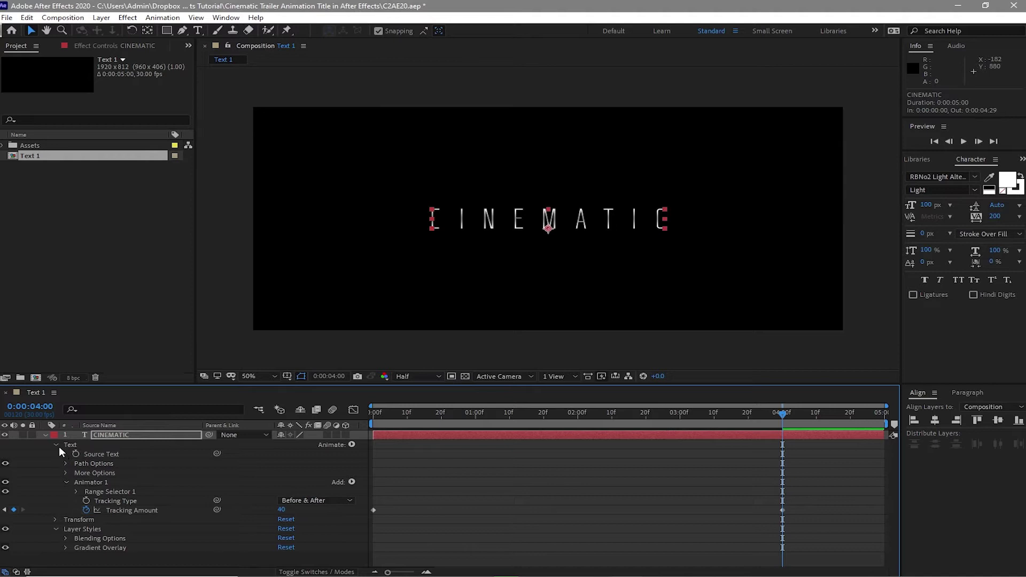
{"action": "left_click", "coordinate": [56, 443]}
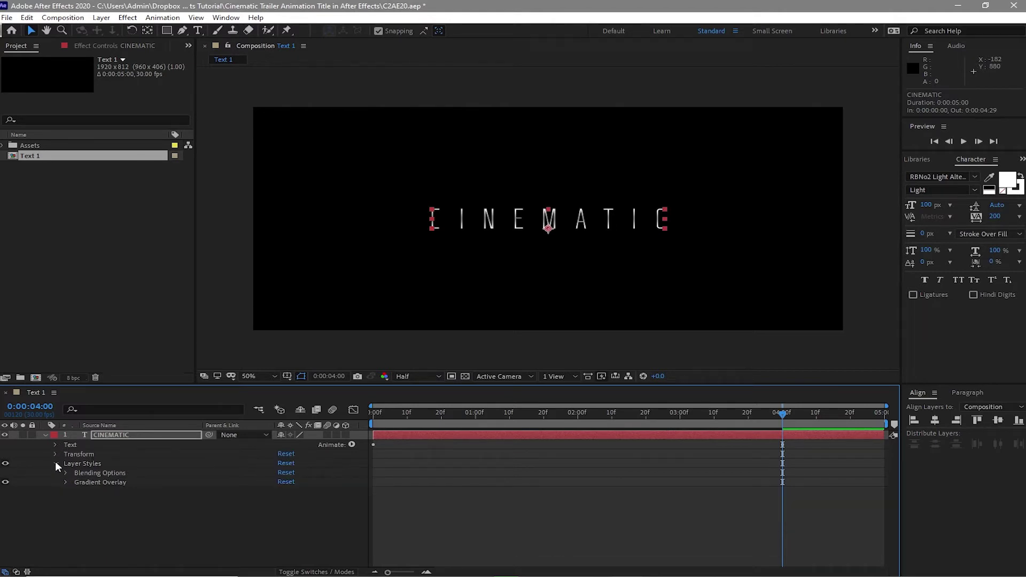
{"action": "left_click", "coordinate": [56, 464]}
{"action": "left_click", "coordinate": [46, 435]}
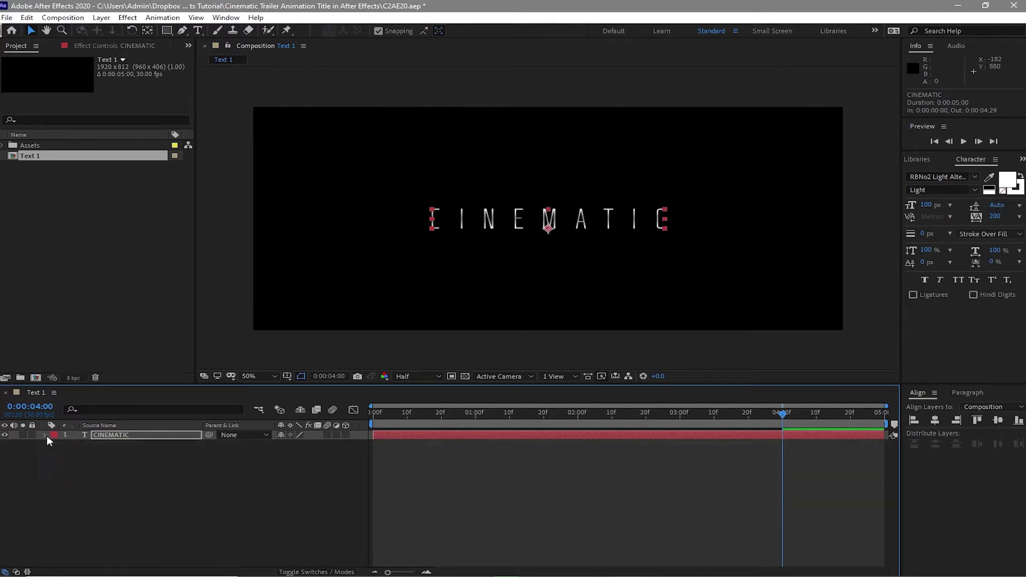
{"action": "left_click", "coordinate": [100, 431]}
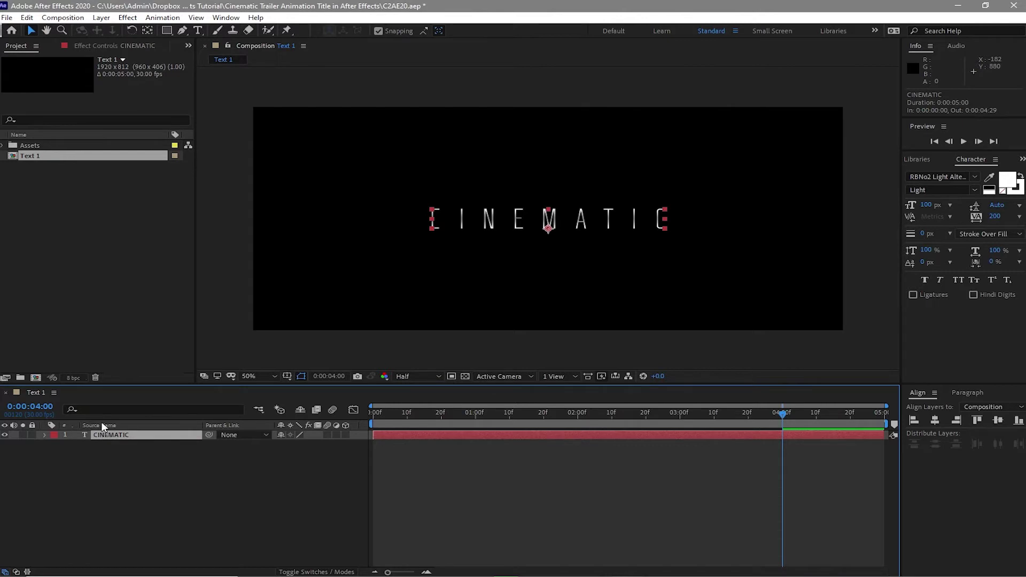
{"action": "left_click", "coordinate": [27, 18]}
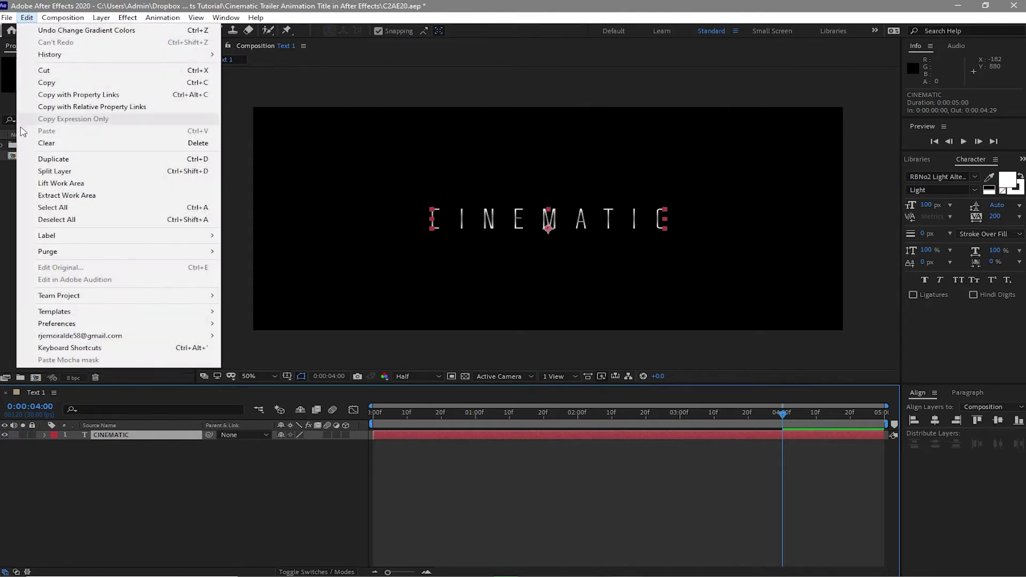
{"action": "left_click", "coordinate": [31, 156]}
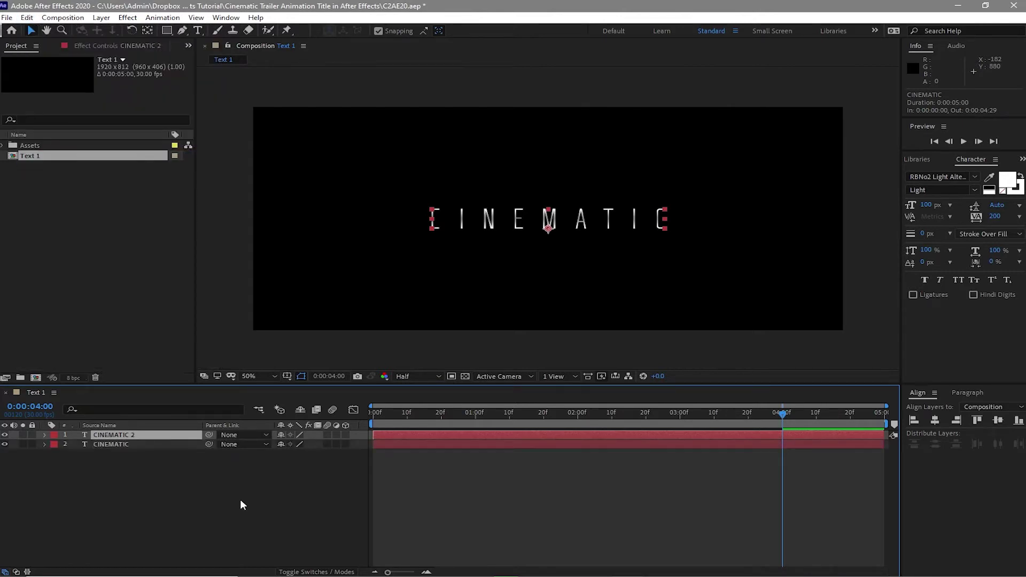
{"action": "key", "text": "p"}
{"action": "left_click_drag", "start_coordinate": [308, 449], "coordinate": [373, 448]}
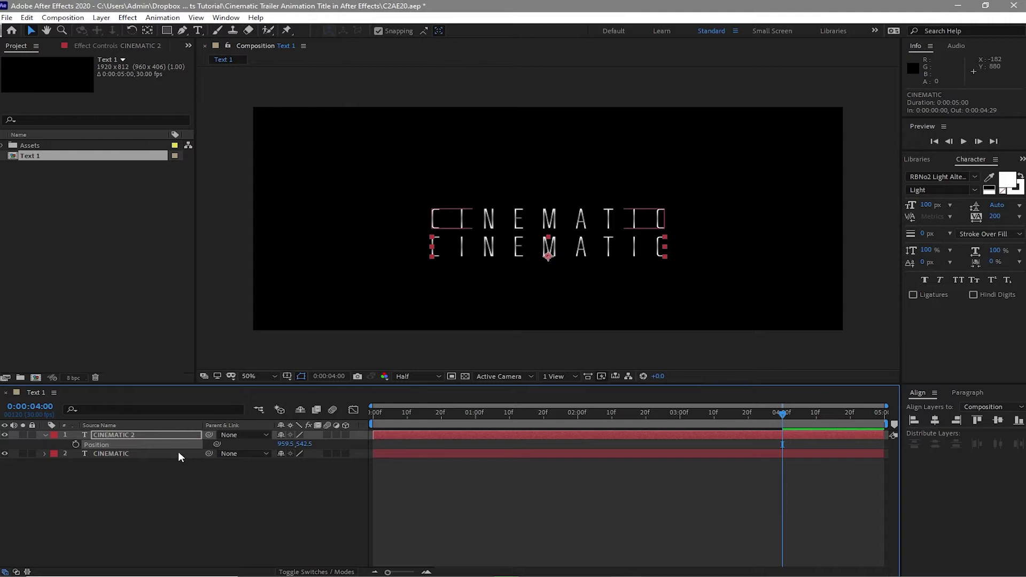
Retype the copied layer as TRAILER and set it to 48 px
{"action": "double_click", "coordinate": [168, 433]}
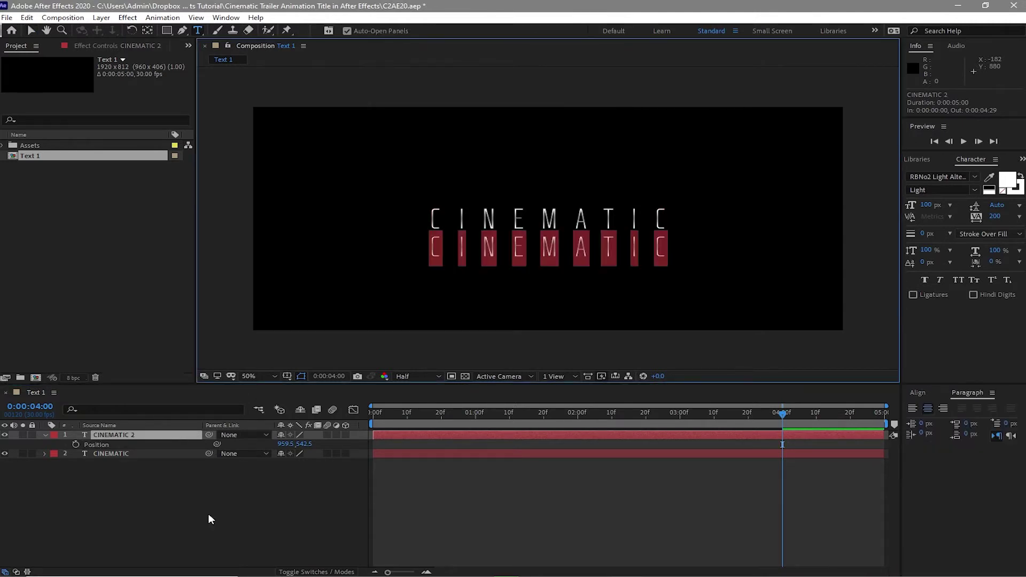
{"action": "type", "text": "T"}
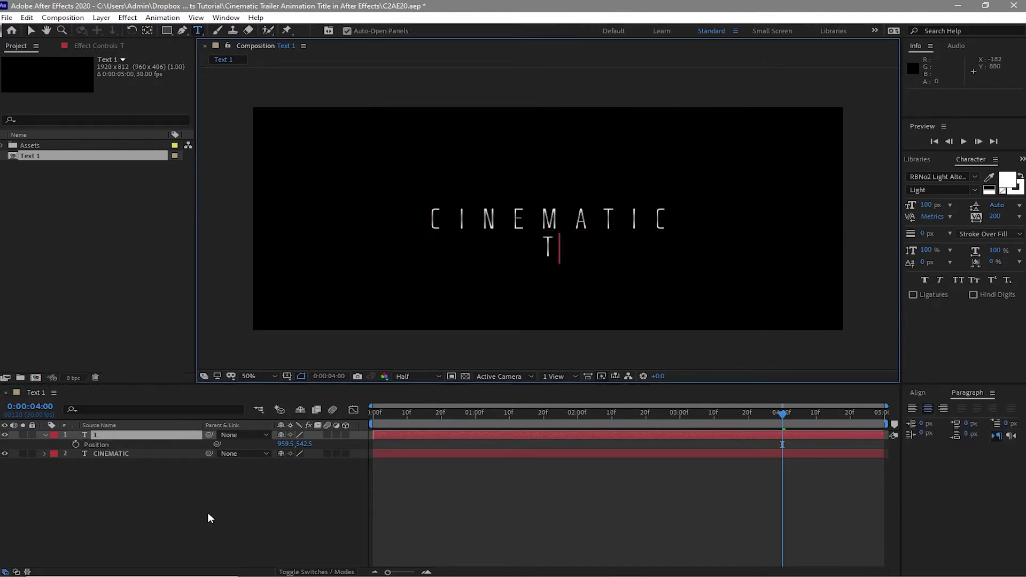
{"action": "type", "text": "RA"}
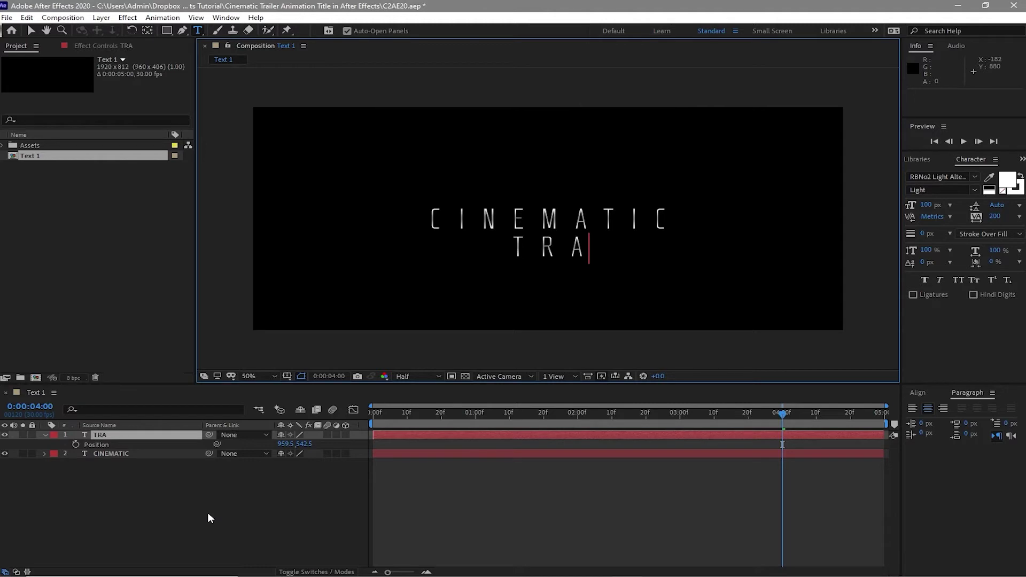
{"action": "type", "text": "ILER"}
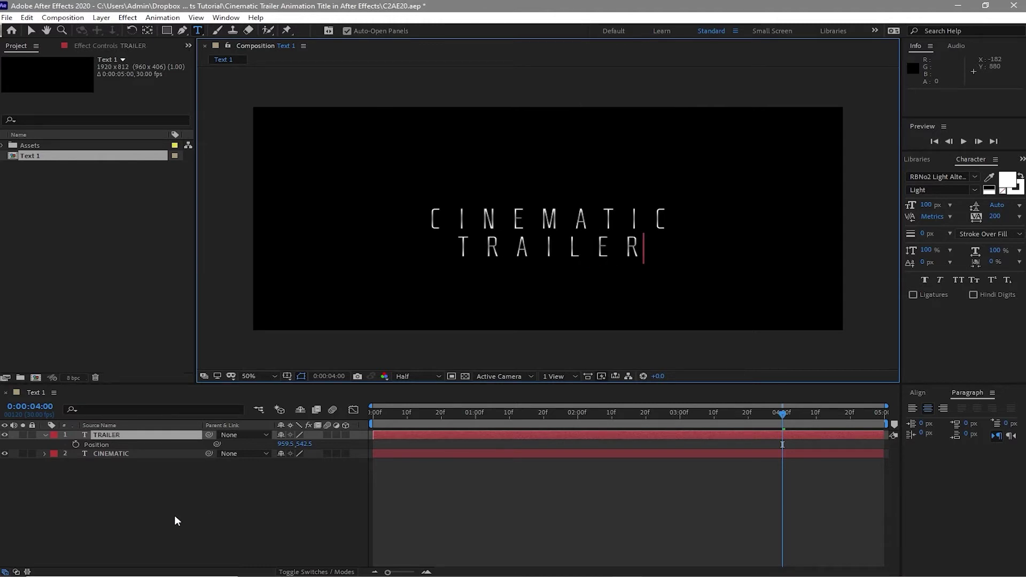
{"action": "left_click", "coordinate": [30, 32]}
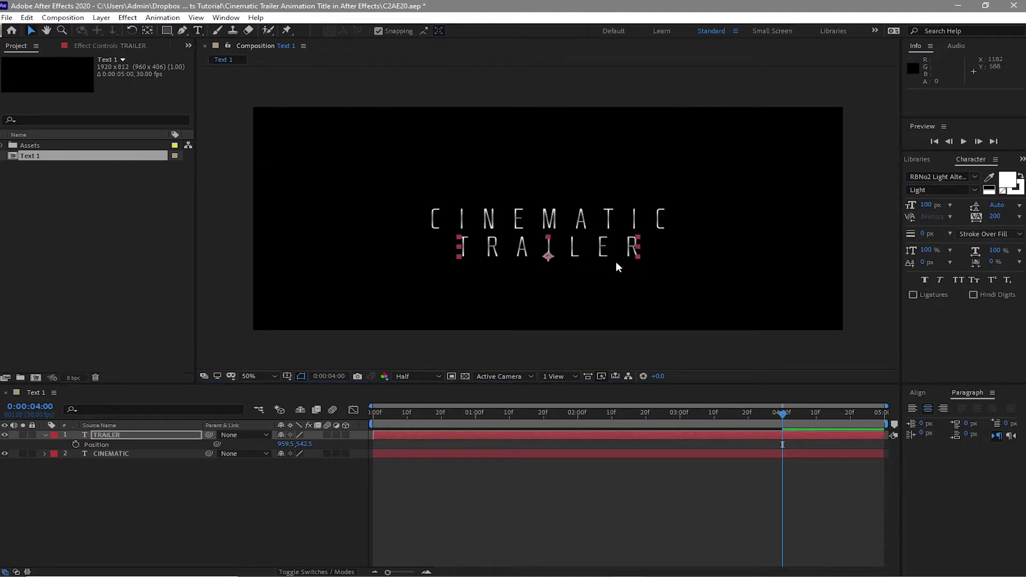
{"action": "left_click", "coordinate": [949, 205]}
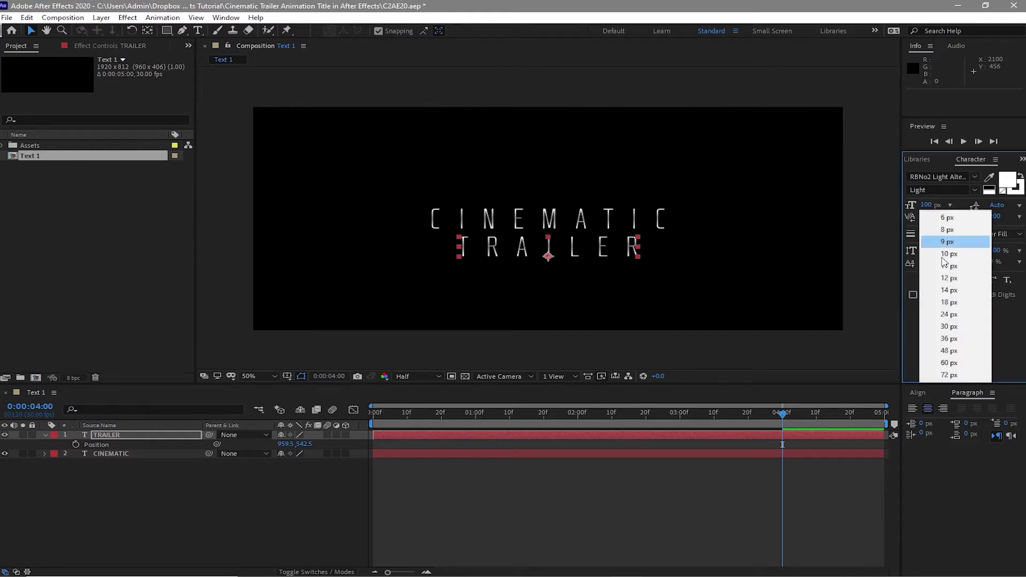
{"action": "left_click", "coordinate": [950, 350]}
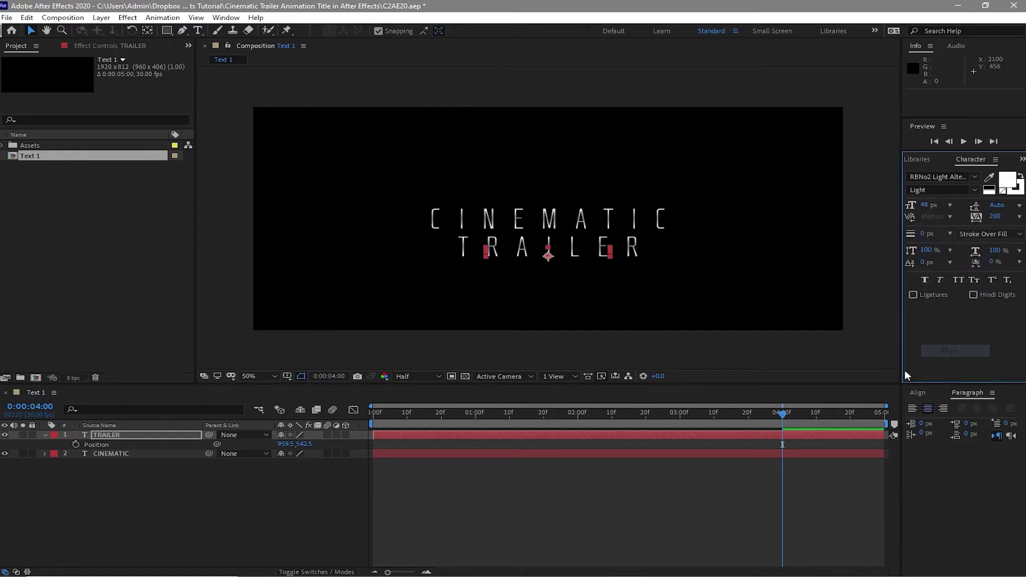
Turn on the Title/Action Safe guides and select the CINEMATIC layer
{"action": "left_click", "coordinate": [287, 377]}
{"action": "left_click", "coordinate": [292, 395]}
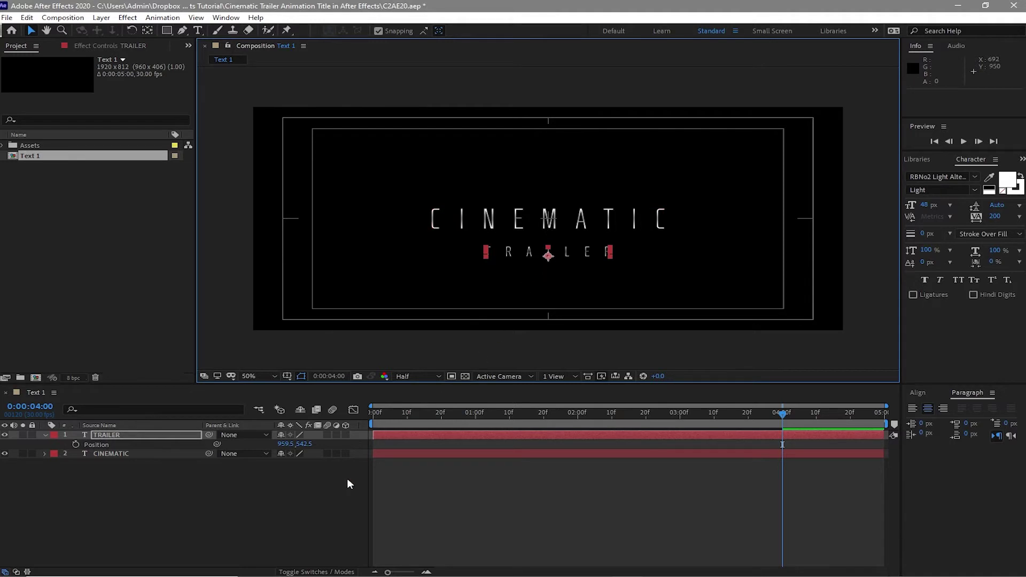
{"action": "left_click", "coordinate": [156, 457]}
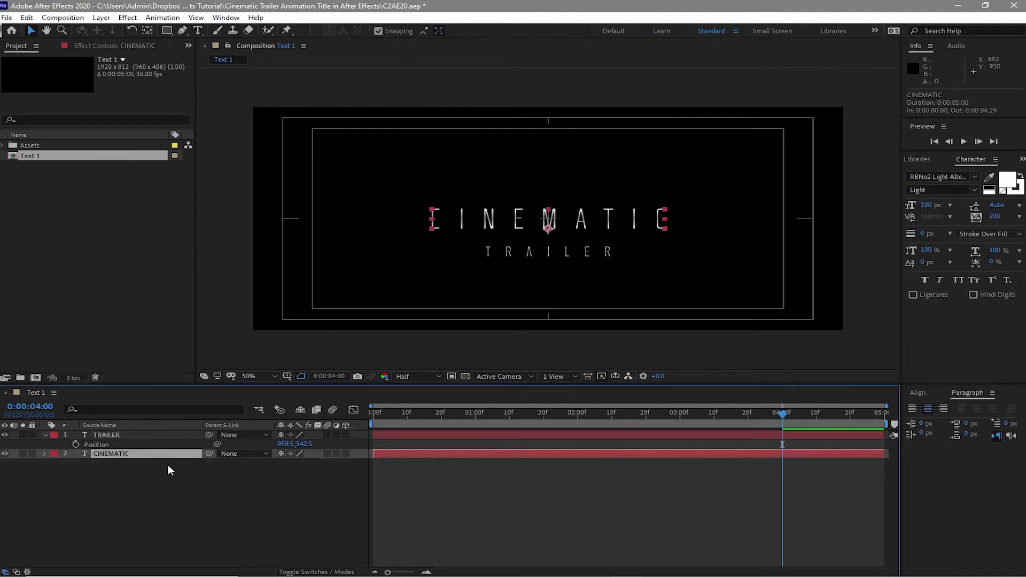
Raise CINEMATIC to Position Y 393.5 and move TRAILER to Y 450.5 just beneath it
{"action": "key", "text": "p"}
{"action": "left_click_drag", "start_coordinate": [303, 469], "coordinate": [283, 464]}
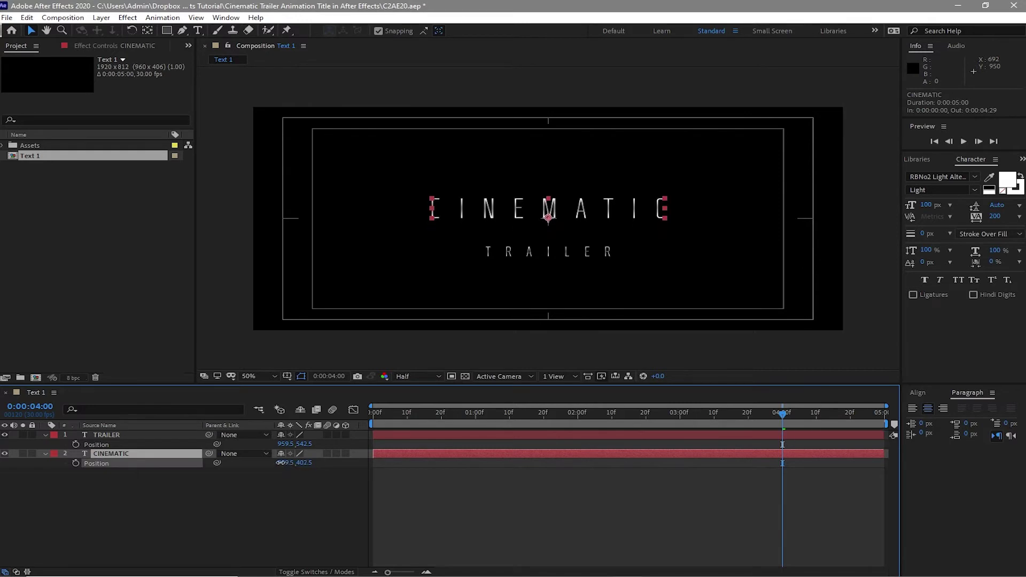
{"action": "left_click", "coordinate": [120, 434]}
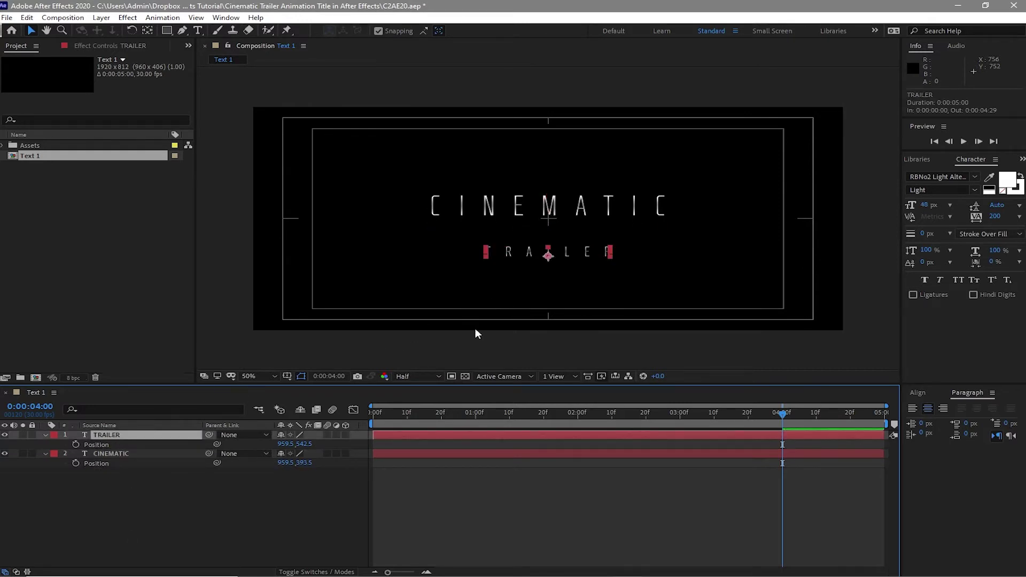
{"action": "left_click_drag", "start_coordinate": [310, 445], "coordinate": [118, 518]}
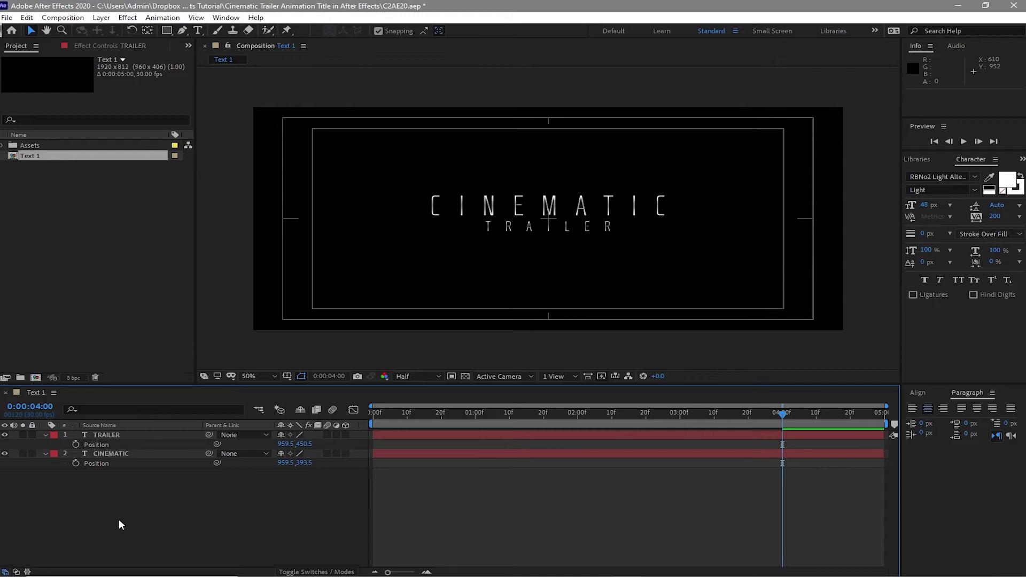
Collapse both layers' properties and play a preview of the title animation
{"action": "left_click", "coordinate": [46, 435]}
{"action": "left_click", "coordinate": [46, 444]}
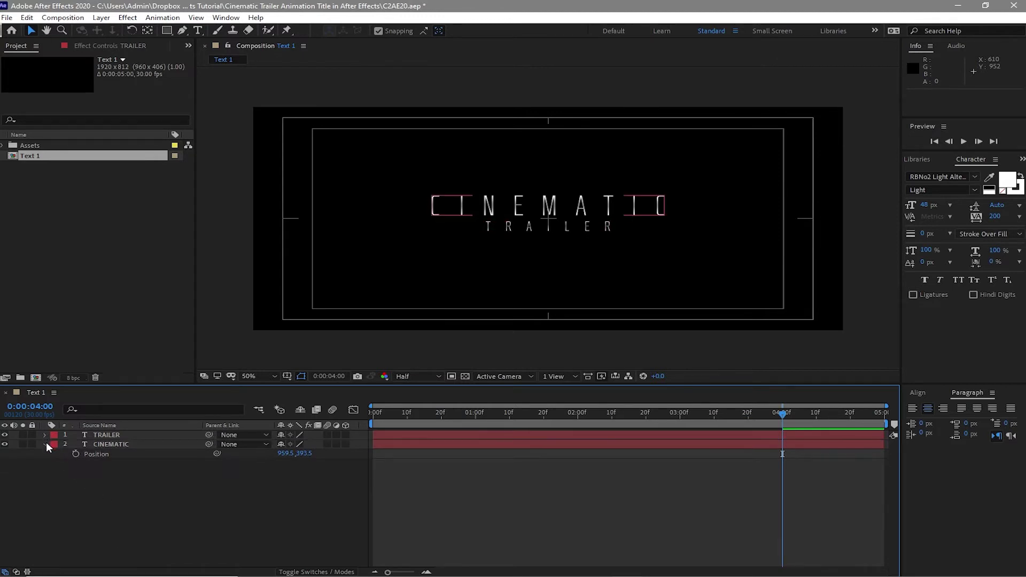
{"action": "left_click", "coordinate": [963, 141]}
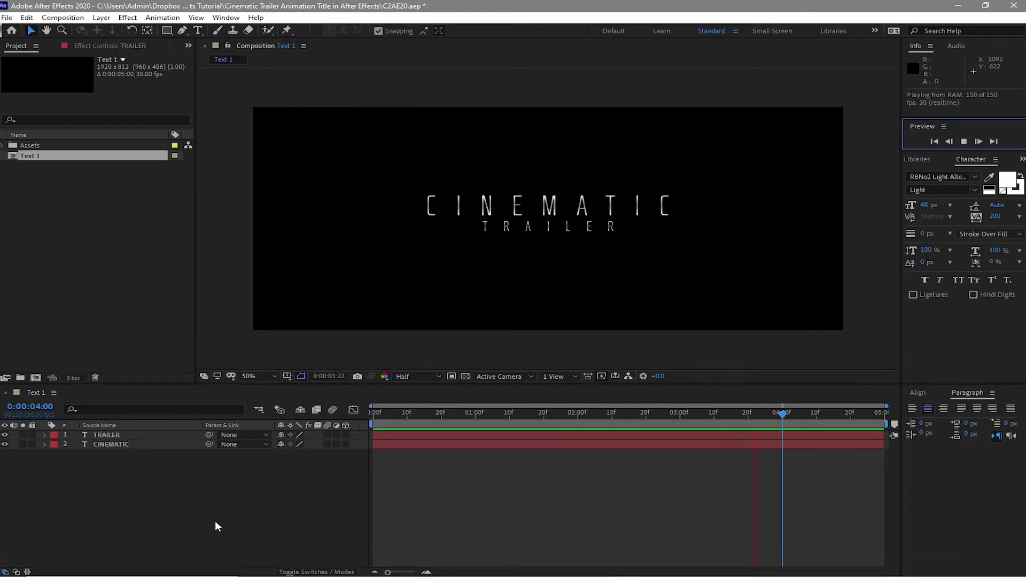
Stop the preview, duplicate the Text 1 comp as Text 2, and open it
{"action": "key", "text": "space"}
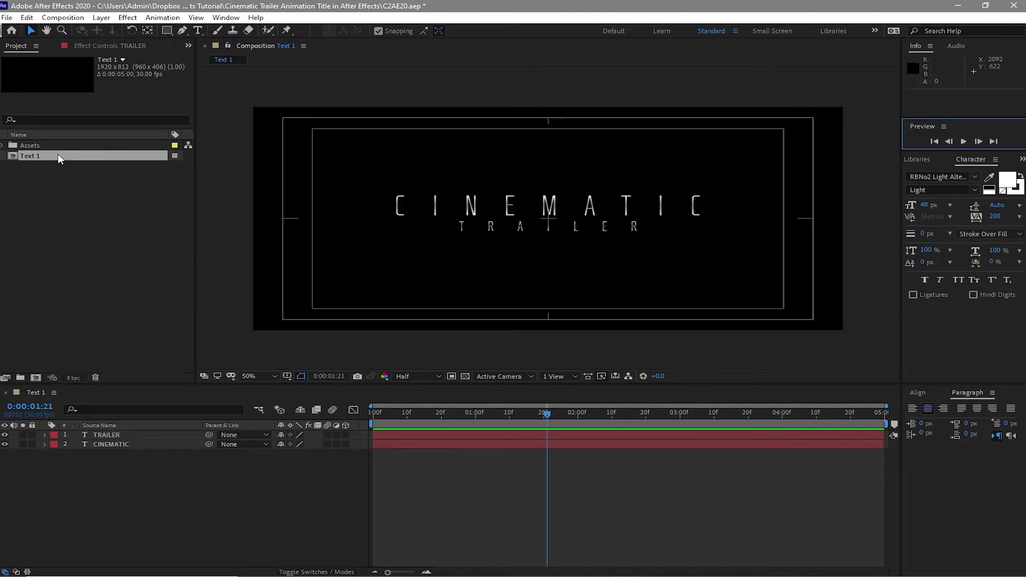
{"action": "left_click", "coordinate": [57, 153]}
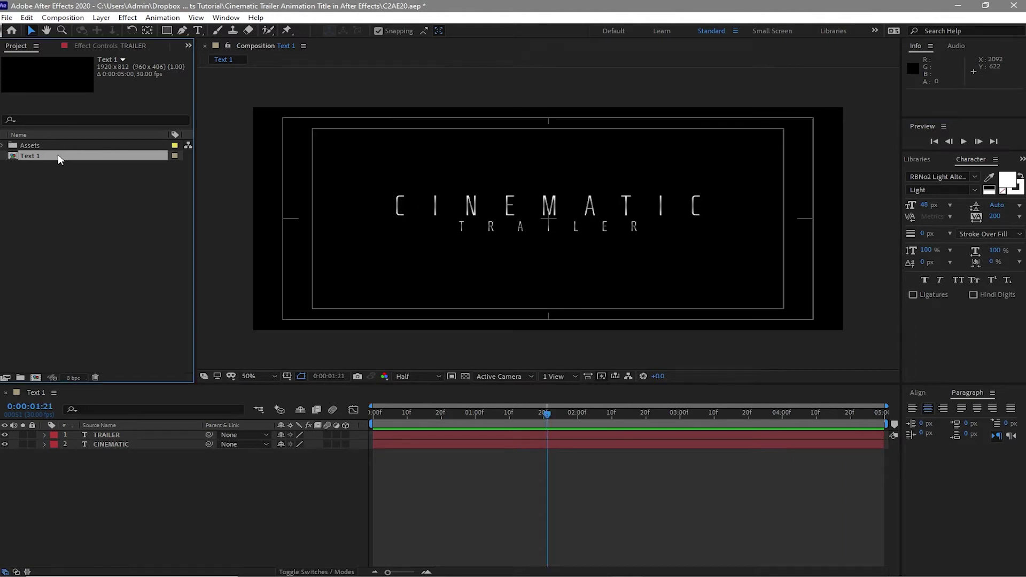
{"action": "left_click", "coordinate": [29, 19]}
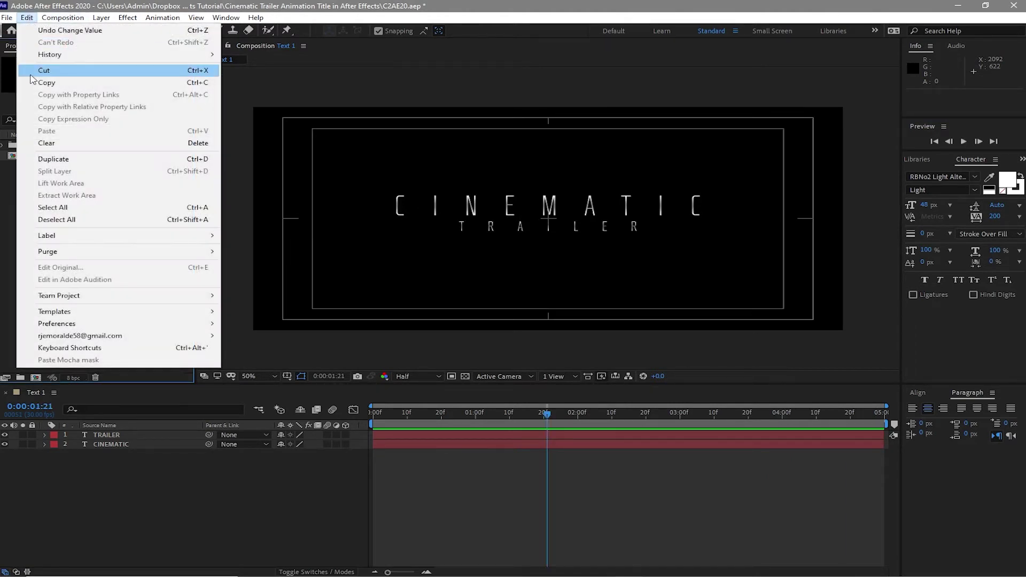
{"action": "left_click", "coordinate": [39, 161]}
{"action": "double_click", "coordinate": [35, 165]}
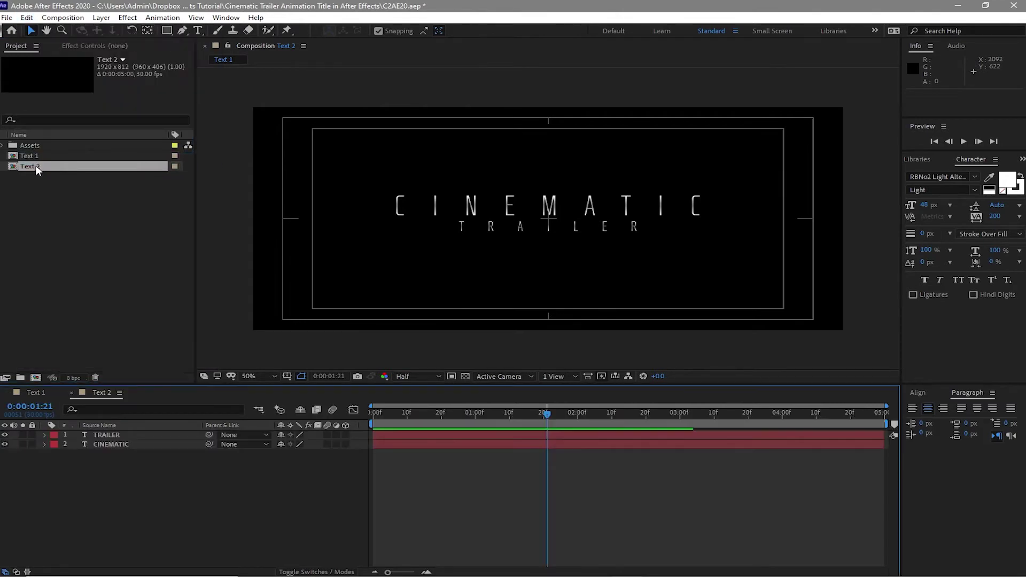
In Text 2, change the TRAILER line to read ANIMATION
{"action": "double_click", "coordinate": [112, 435]}
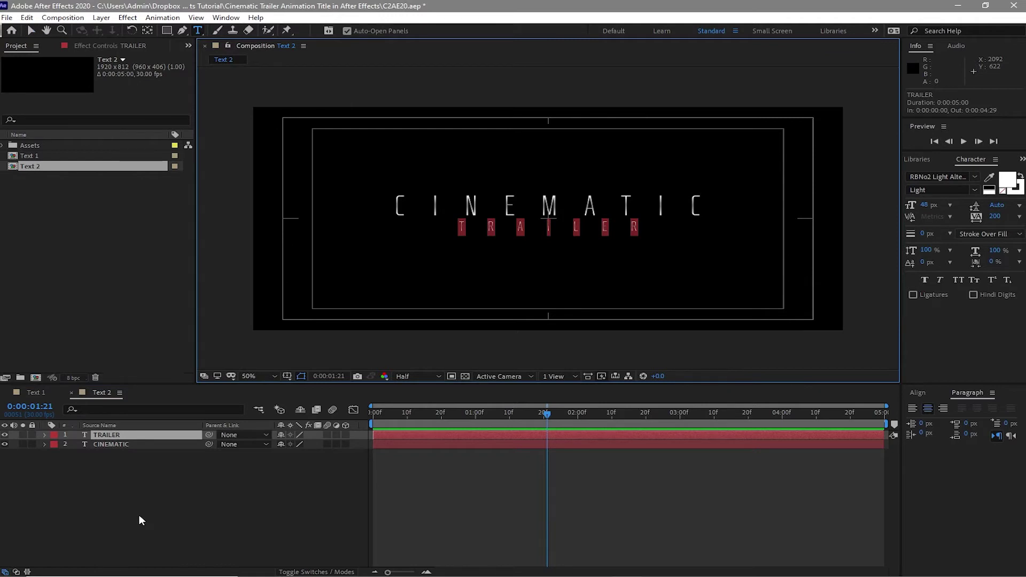
{"action": "type", "text": "AN"}
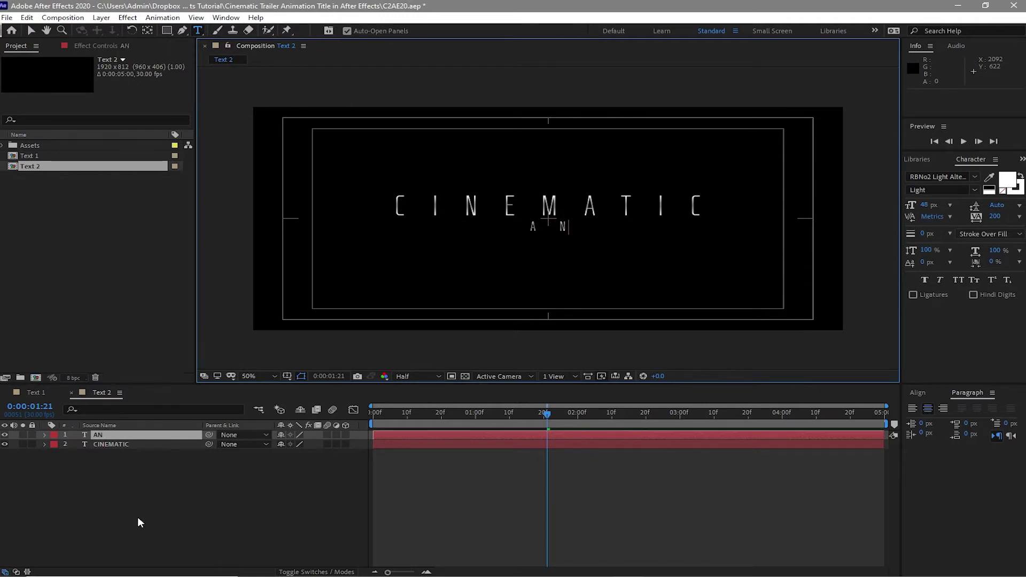
{"action": "type", "text": "IMATION"}
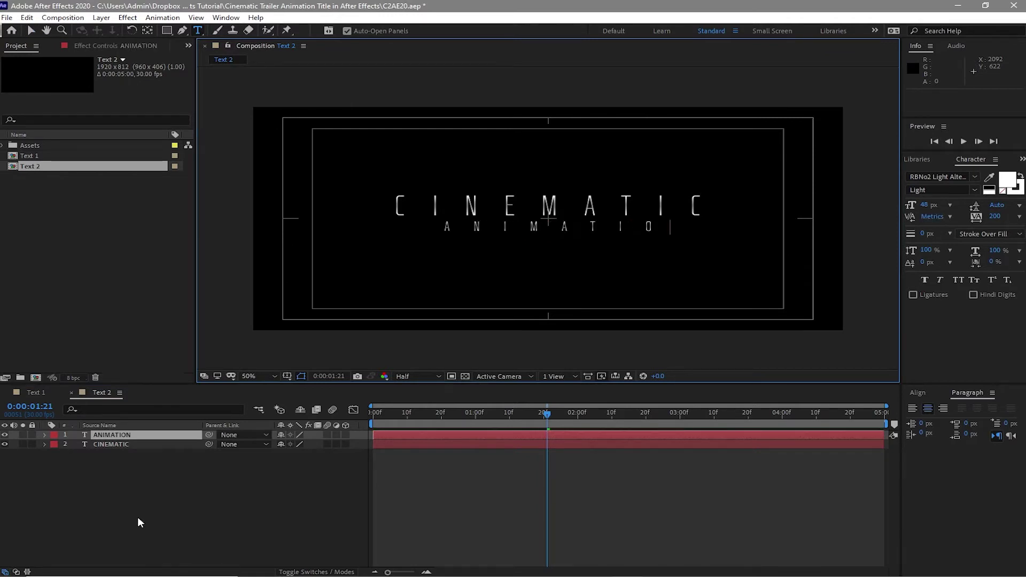
{"action": "left_click", "coordinate": [130, 438]}
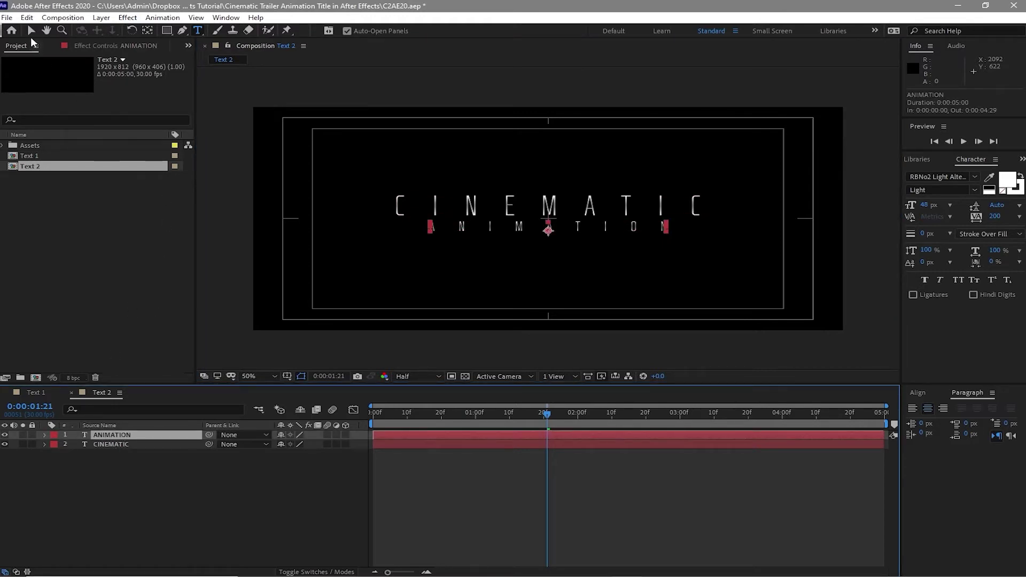
{"action": "left_click", "coordinate": [27, 17]}
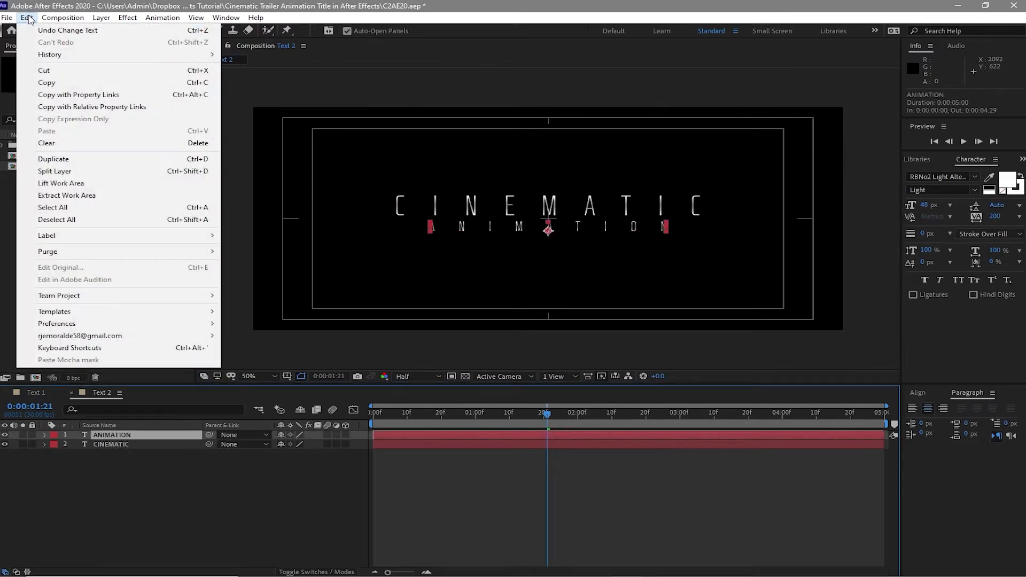
Duplicate the ANIMATION layer and move the copy above the title to Position 959.5, 301.5
{"action": "left_click", "coordinate": [53, 158]}
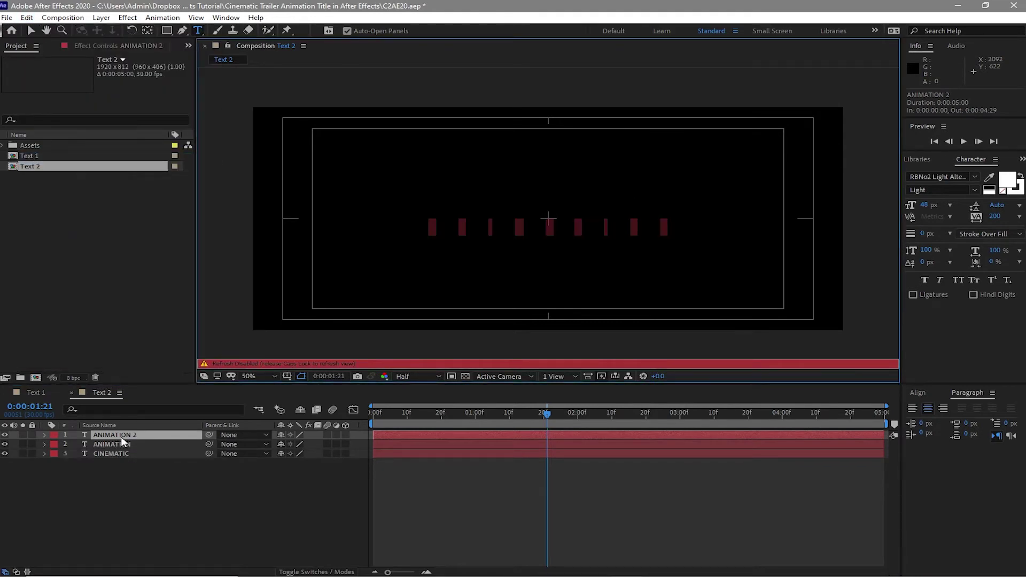
{"action": "key", "text": "Caps_Lock"}
{"action": "key", "text": "p"}
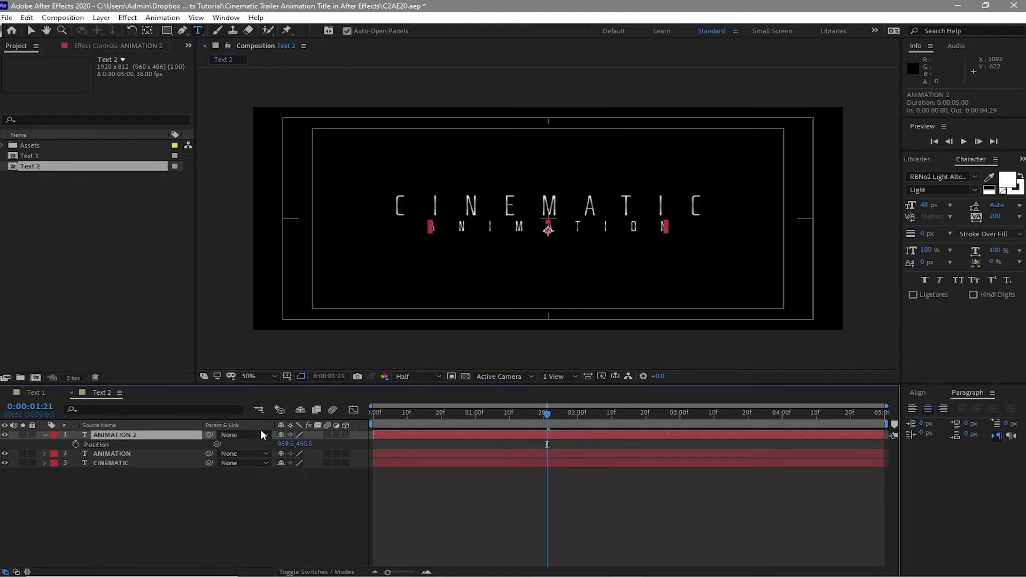
{"action": "left_click_drag", "start_coordinate": [301, 445], "coordinate": [221, 460]}
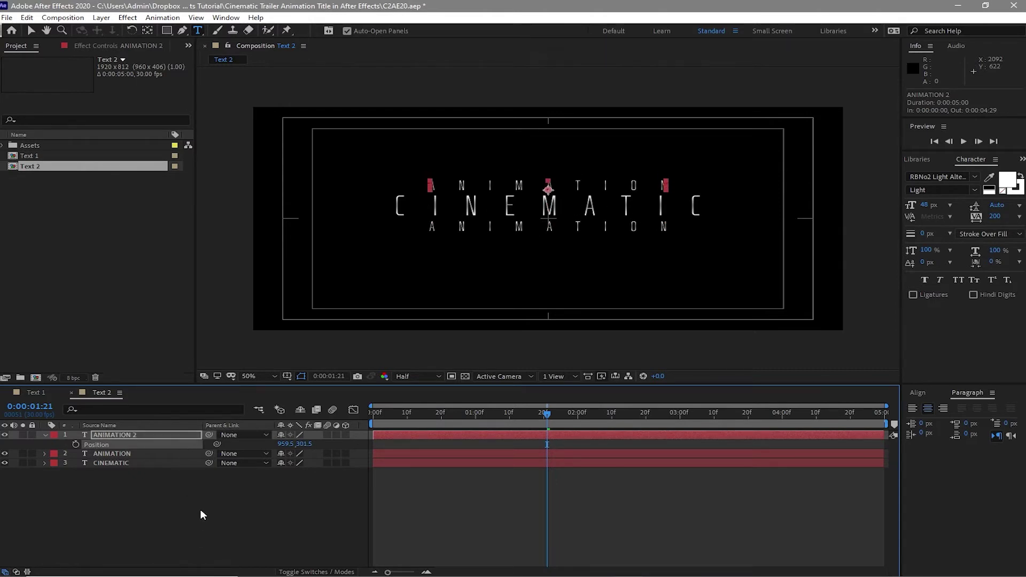
Retype the top duplicate as 'A' and the main title as 'MOTION GRAPHICS'
{"action": "left_click", "coordinate": [161, 434]}
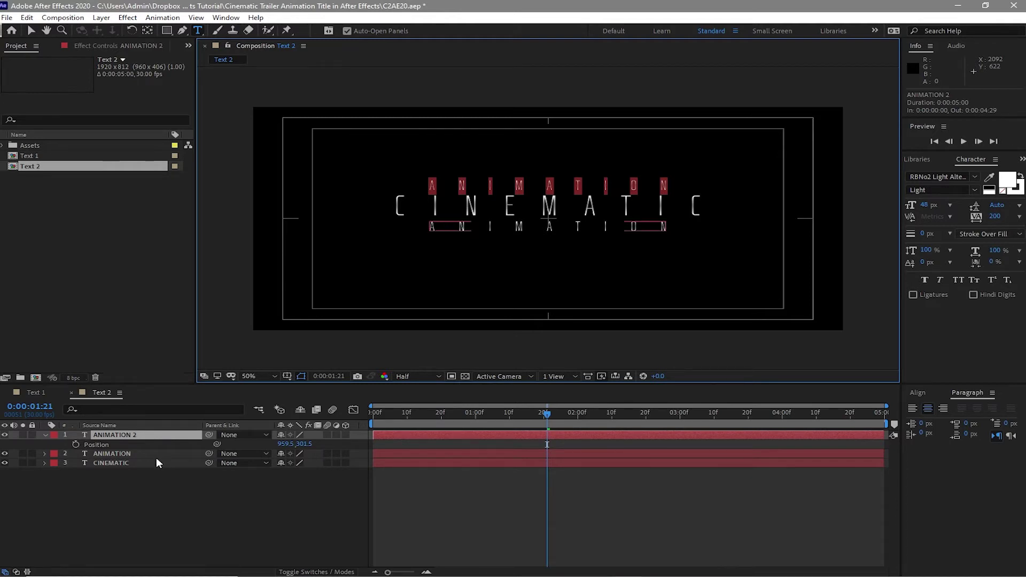
{"action": "type", "text": "A"}
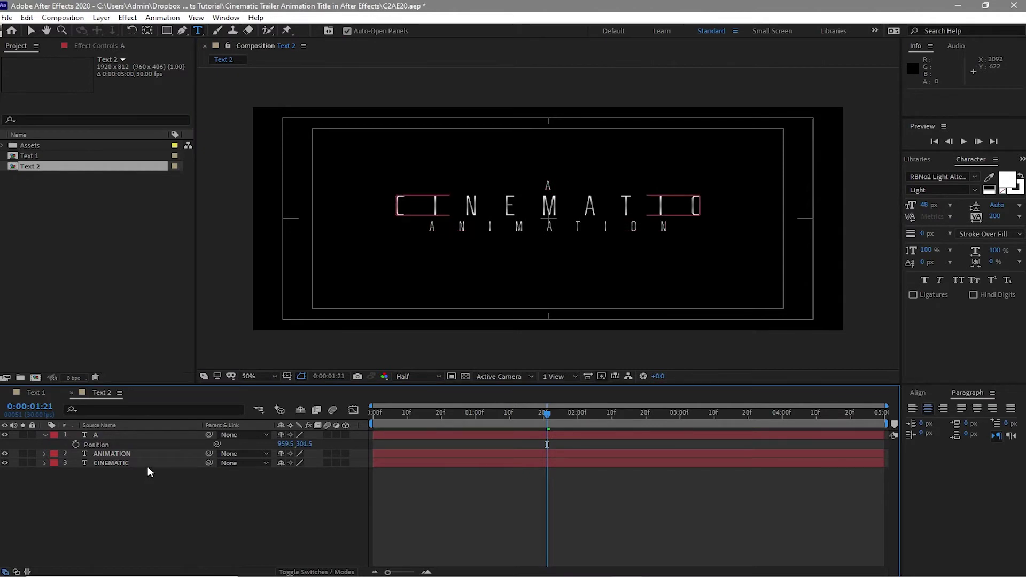
{"action": "left_click", "coordinate": [149, 462]}
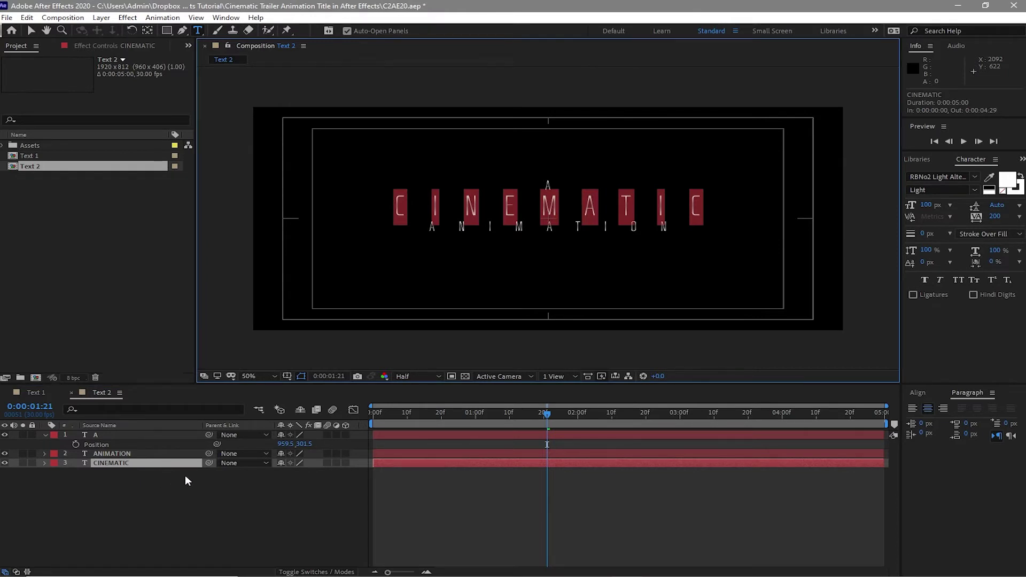
{"action": "type", "text": "MOTI"}
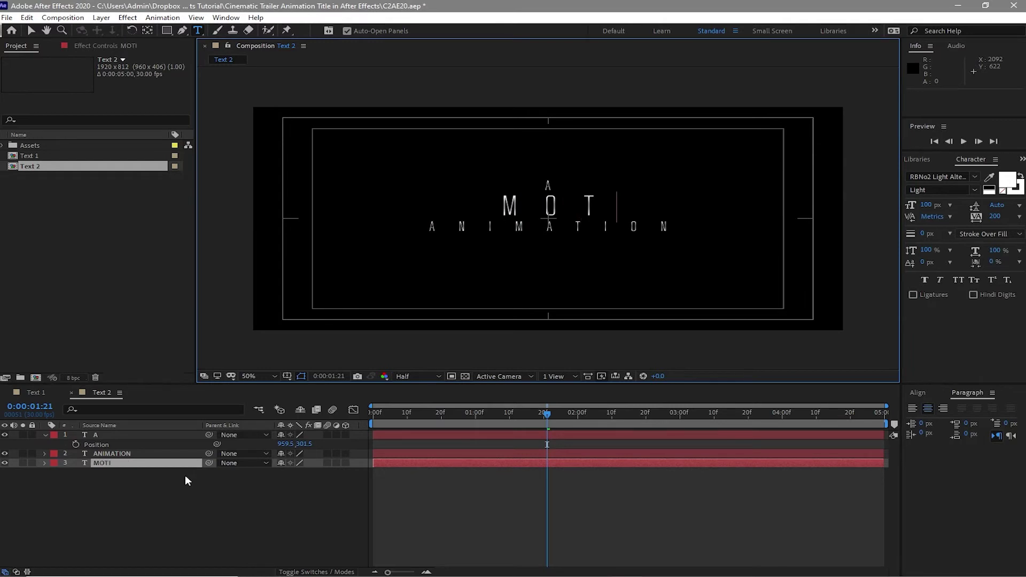
{"action": "type", "text": "ON GRAP"}
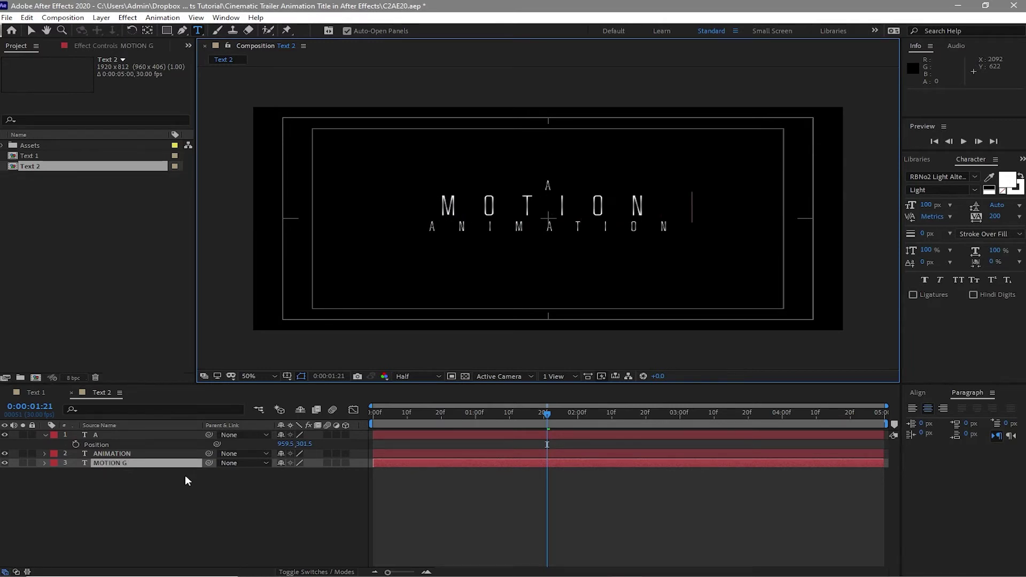
{"action": "type", "text": "HICS"}
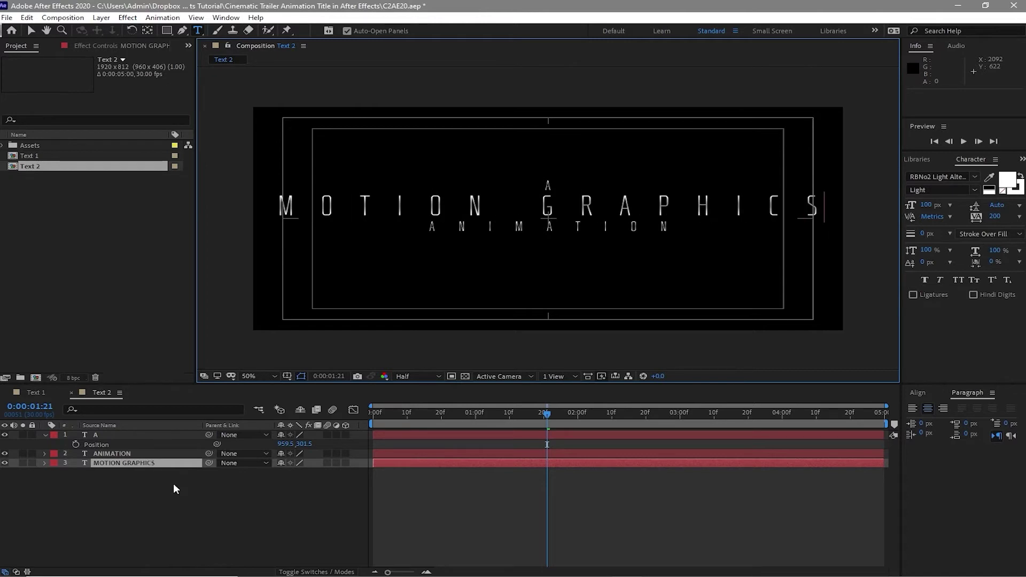
{"action": "left_click", "coordinate": [28, 30]}
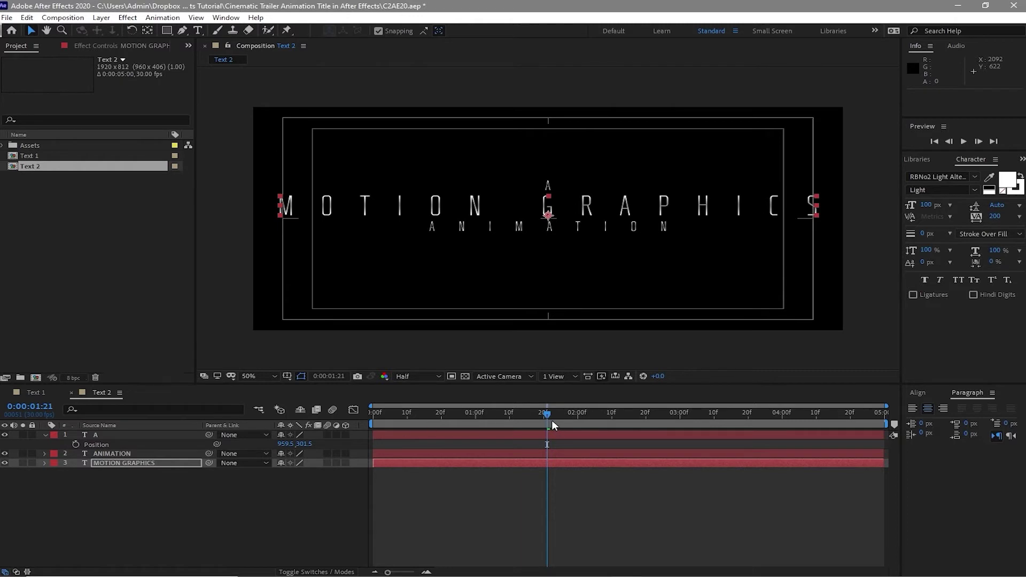
At the timeline start, change MOTION GRAPHICS's starting Tracking Amount from 90 to 70
{"action": "key", "text": "Home"}
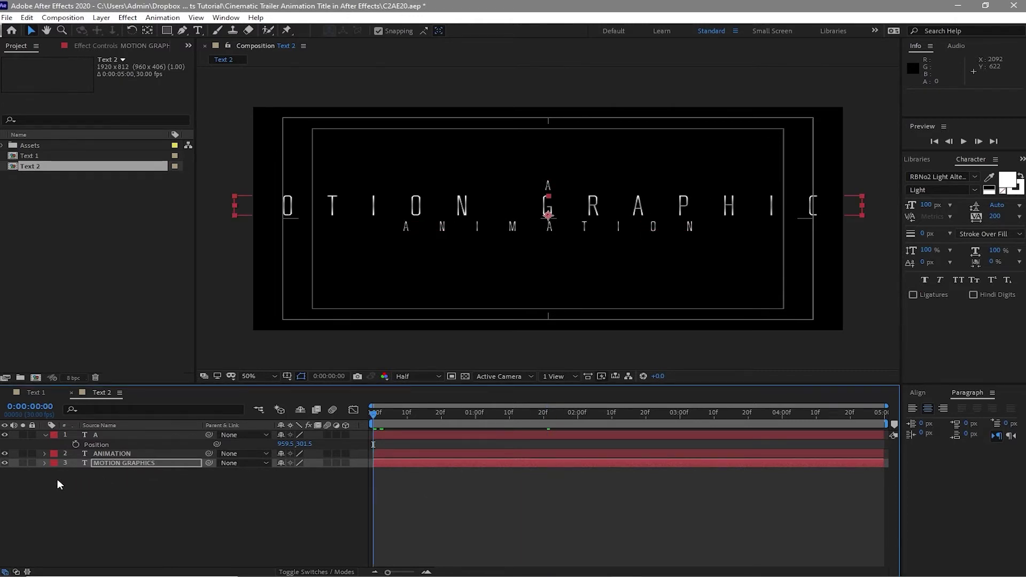
{"action": "left_click", "coordinate": [46, 466]}
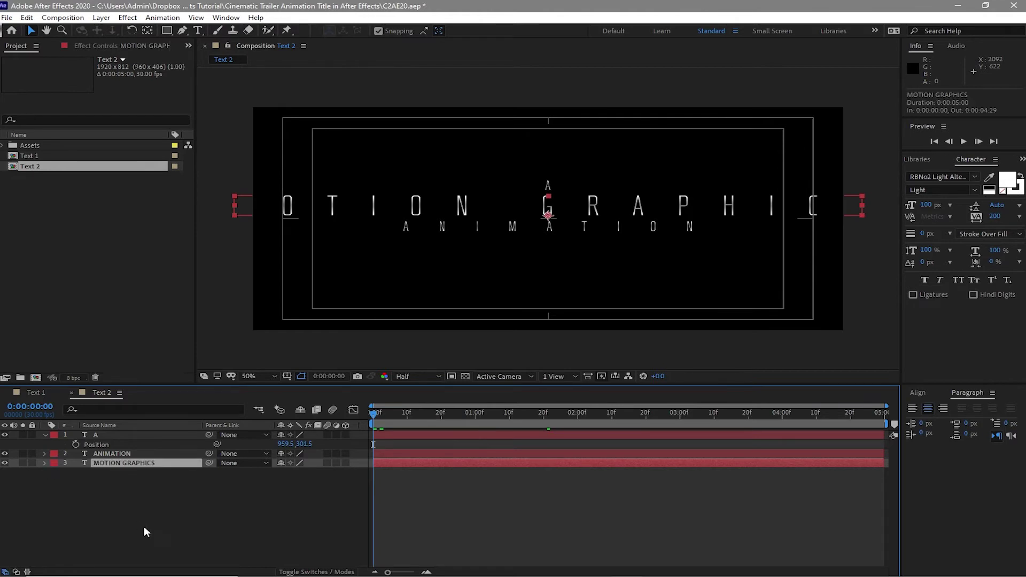
{"action": "key", "text": "u"}
{"action": "left_click", "coordinate": [281, 473]}
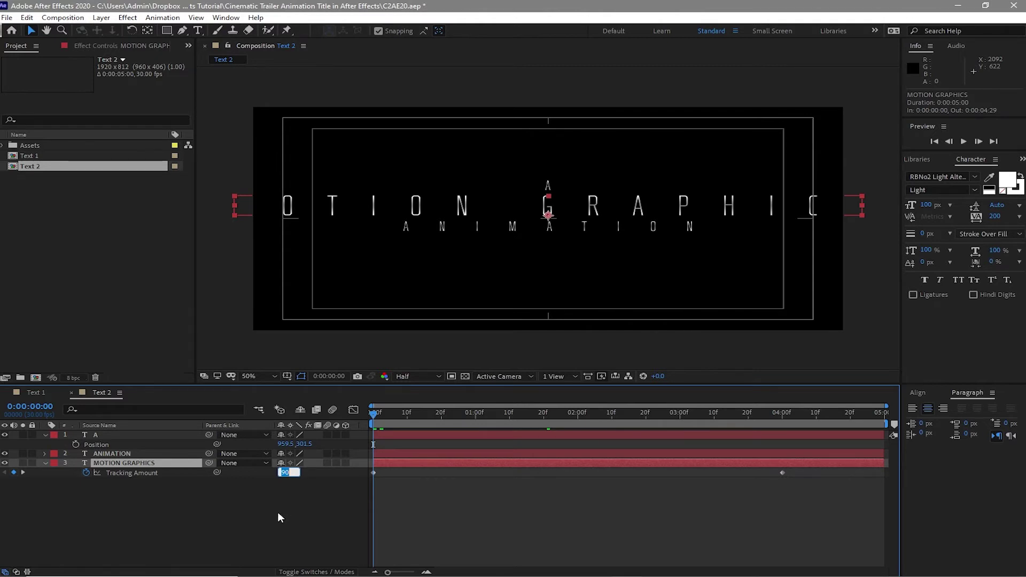
{"action": "type", "text": "70"}
{"action": "left_click", "coordinate": [49, 468]}
{"action": "left_click", "coordinate": [45, 463]}
Select all three text layers and marquee-select their six Tracking Amount keyframes
{"action": "left_click", "coordinate": [40, 439]}
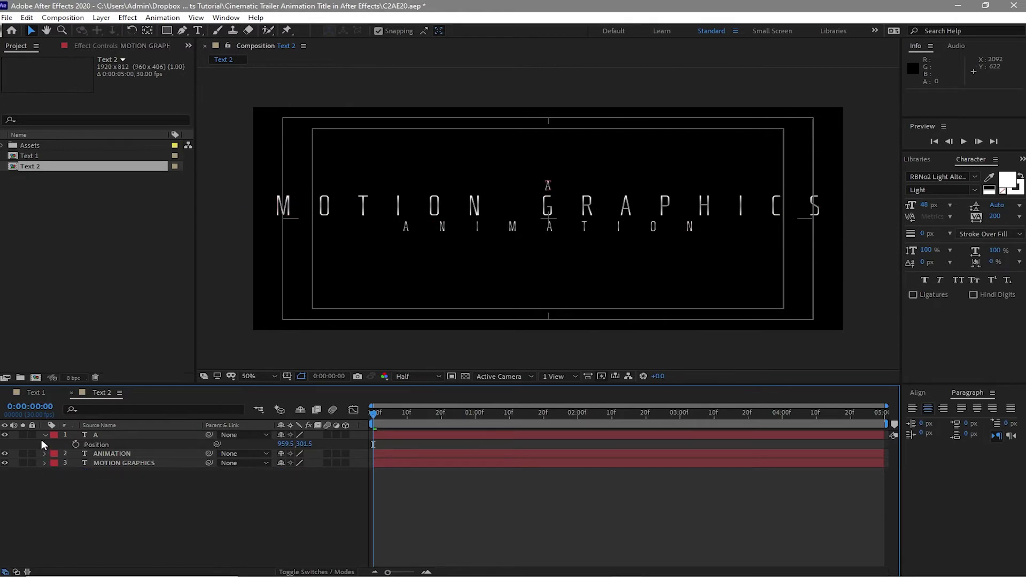
{"action": "left_click", "coordinate": [44, 435]}
{"action": "left_click_drag", "start_coordinate": [84, 479], "coordinate": [87, 437]}
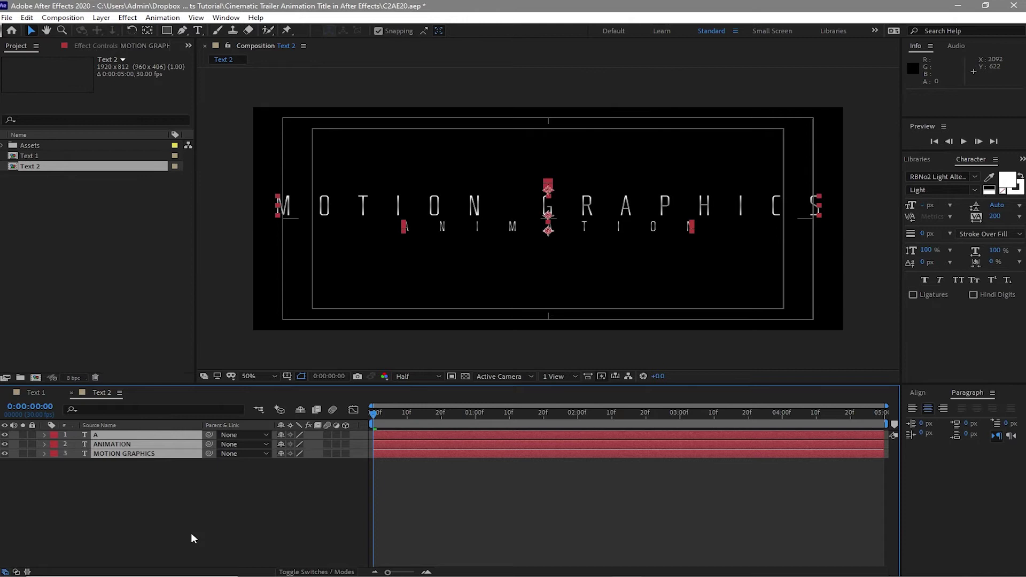
{"action": "key", "text": "u"}
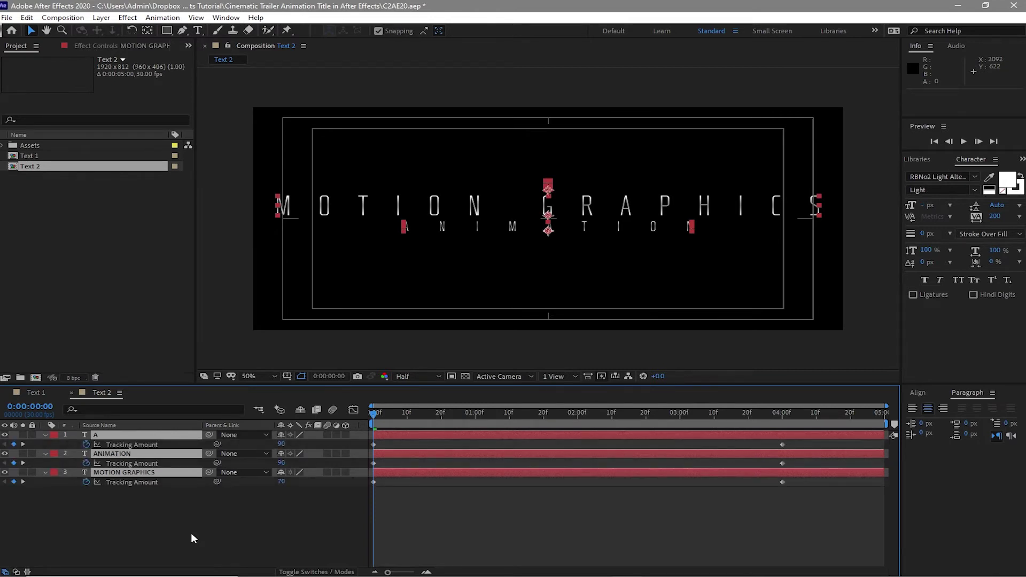
{"action": "left_click_drag", "start_coordinate": [799, 441], "coordinate": [356, 502]}
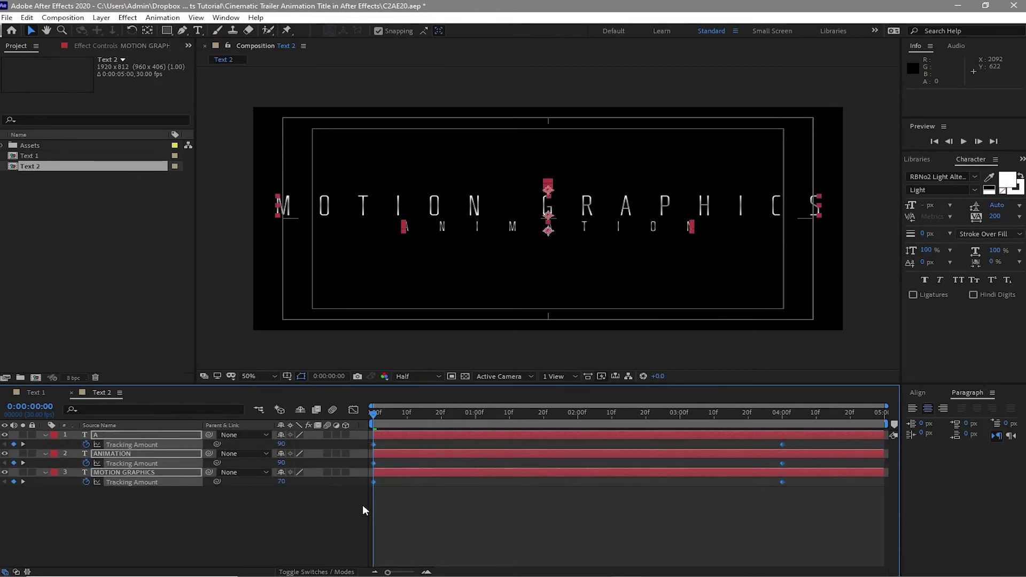
In Text 1, apply Easy Ease to all four Tracking Amount keyframes of CINEMATIC and TRAILER
{"action": "left_click", "coordinate": [416, 513]}
{"action": "left_click", "coordinate": [41, 395]}
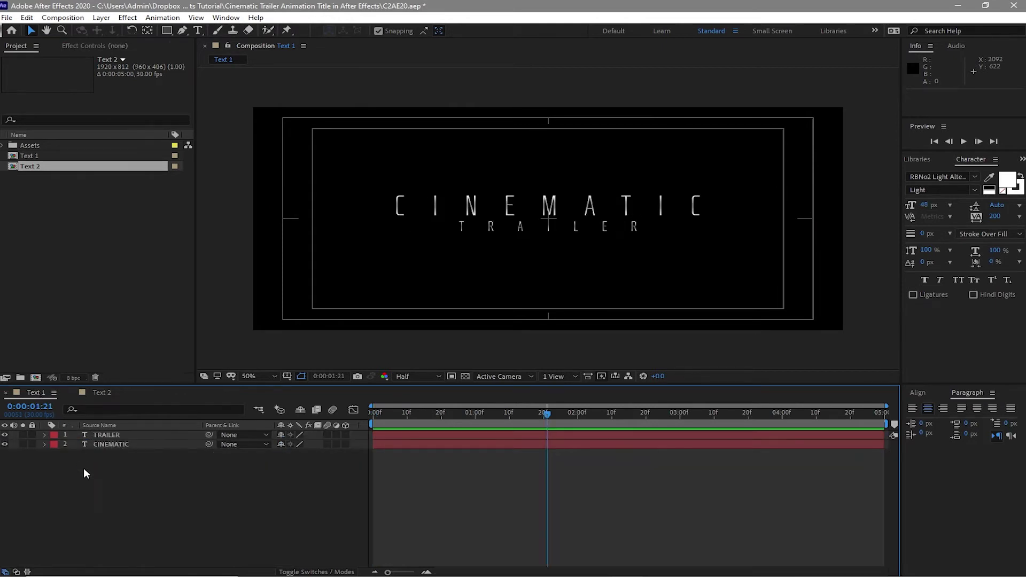
{"action": "left_click_drag", "start_coordinate": [84, 467], "coordinate": [91, 436]}
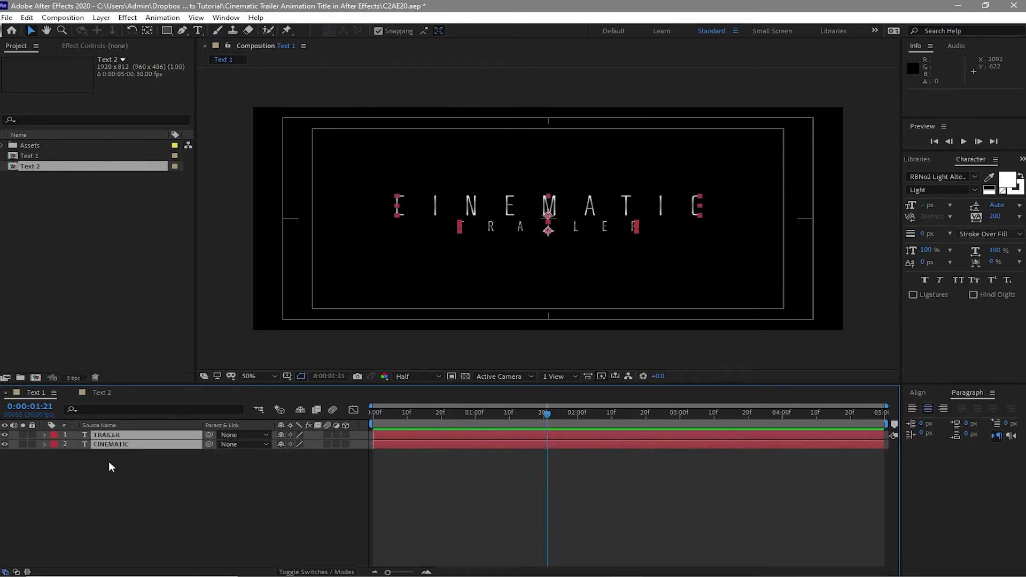
{"action": "key", "text": "u"}
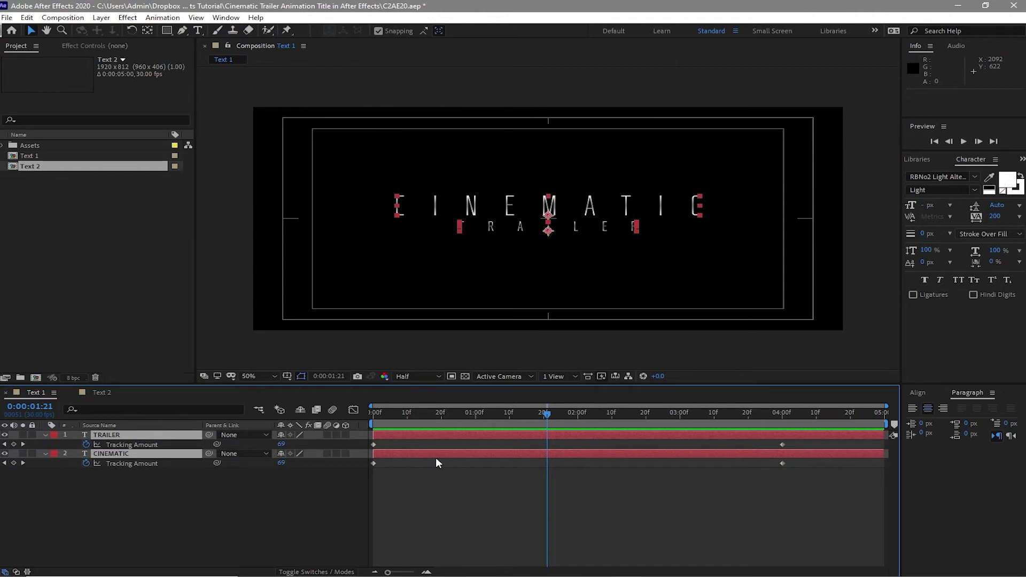
{"action": "left_click_drag", "start_coordinate": [793, 444], "coordinate": [367, 468]}
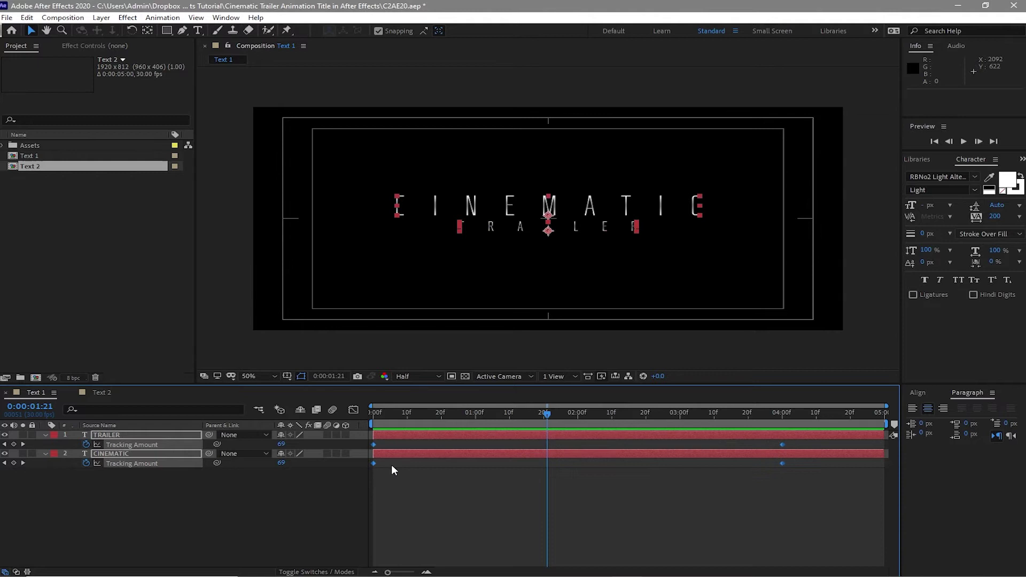
{"action": "key", "text": "F9"}
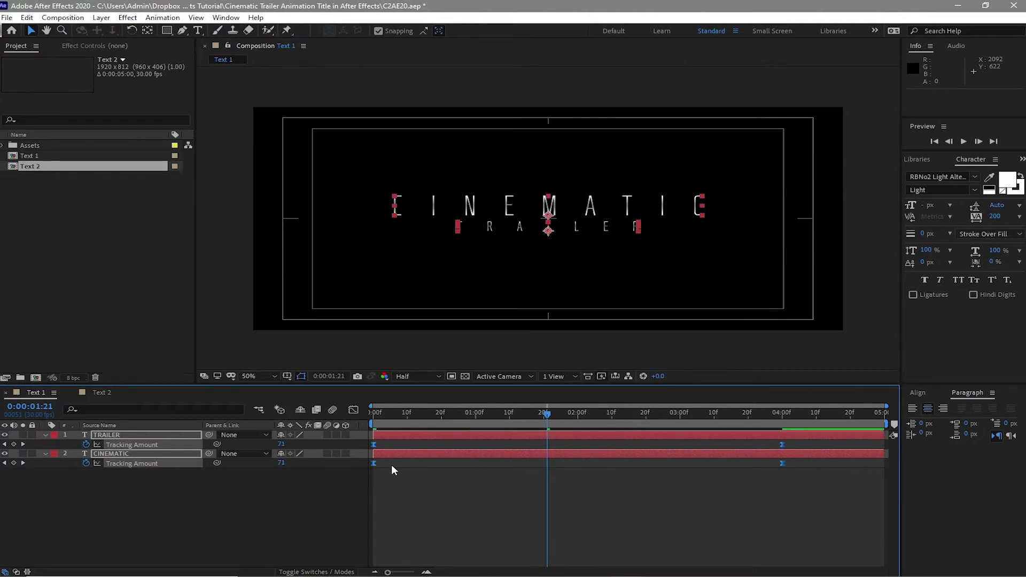
Back in Text 2, collapse the A, ANIMATION and MOTION GRAPHICS layer properties
{"action": "left_click", "coordinate": [102, 393]}
{"action": "left_click", "coordinate": [43, 435]}
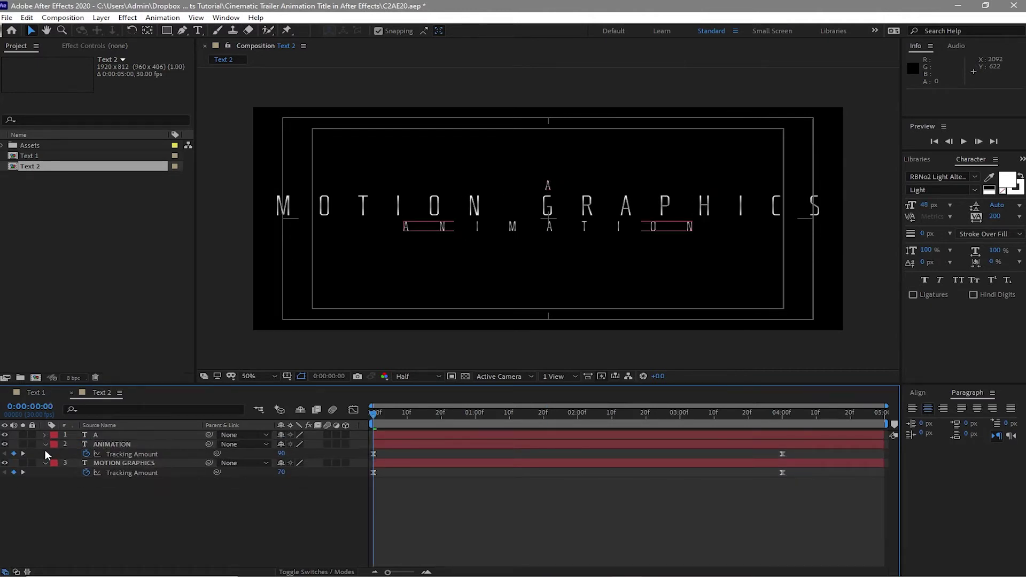
{"action": "left_click", "coordinate": [46, 444]}
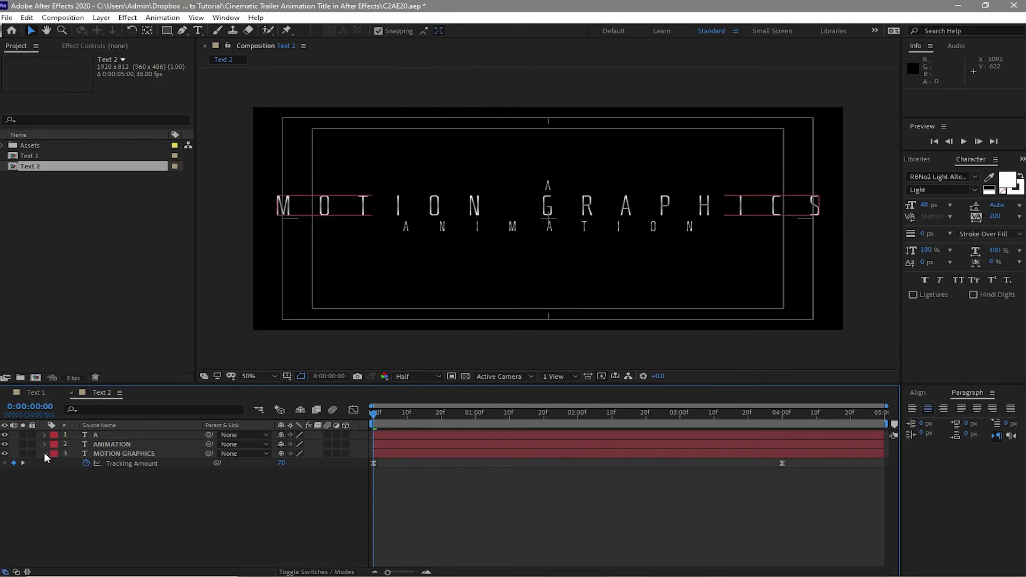
{"action": "left_click", "coordinate": [45, 453]}
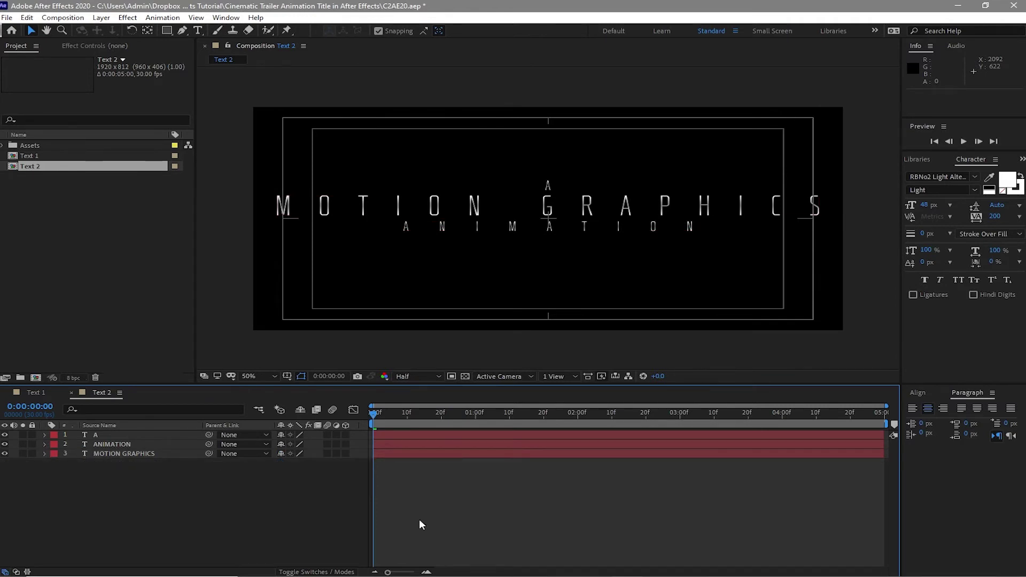
Start a new composition named 'Main' and begin editing its Duration field
{"action": "left_click", "coordinate": [60, 18]}
{"action": "left_click", "coordinate": [70, 31]}
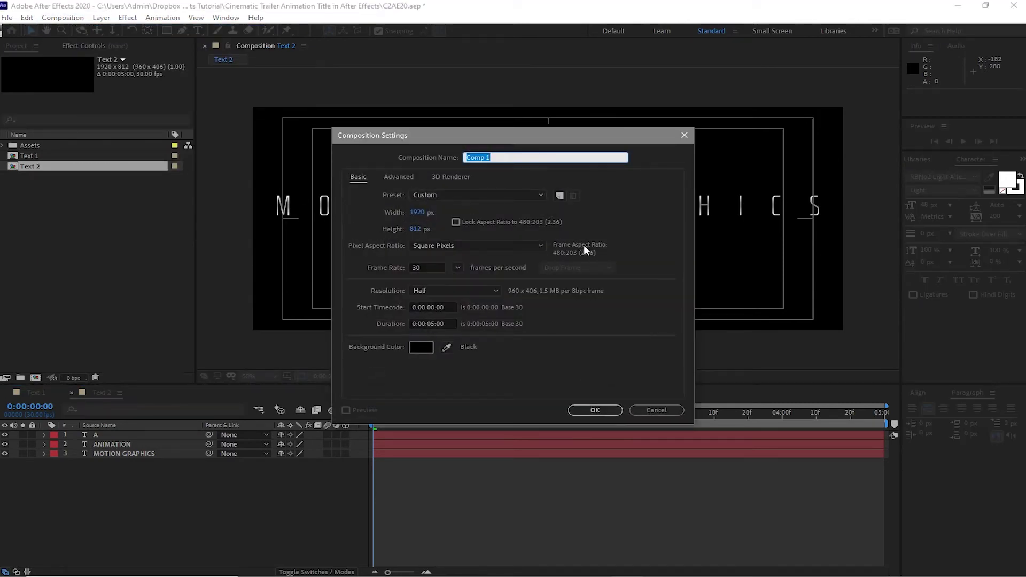
{"action": "type", "text": "Main"}
{"action": "left_click", "coordinate": [434, 324]}
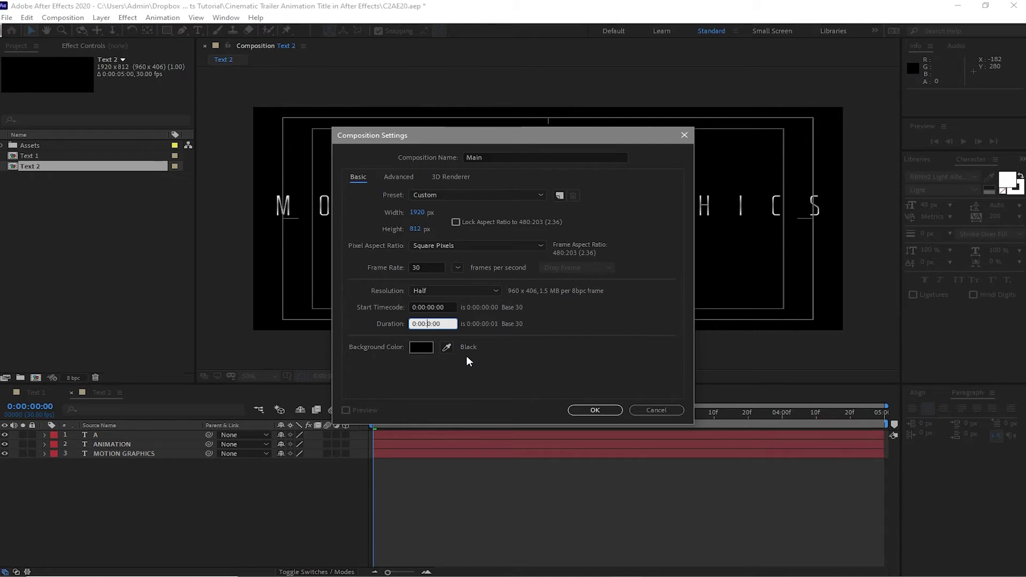
Create the Main comp with a 10-second duration and bring in the Text 1 and Text 2 comps
{"action": "type", "text": "1"}
{"action": "left_click", "coordinate": [583, 412]}
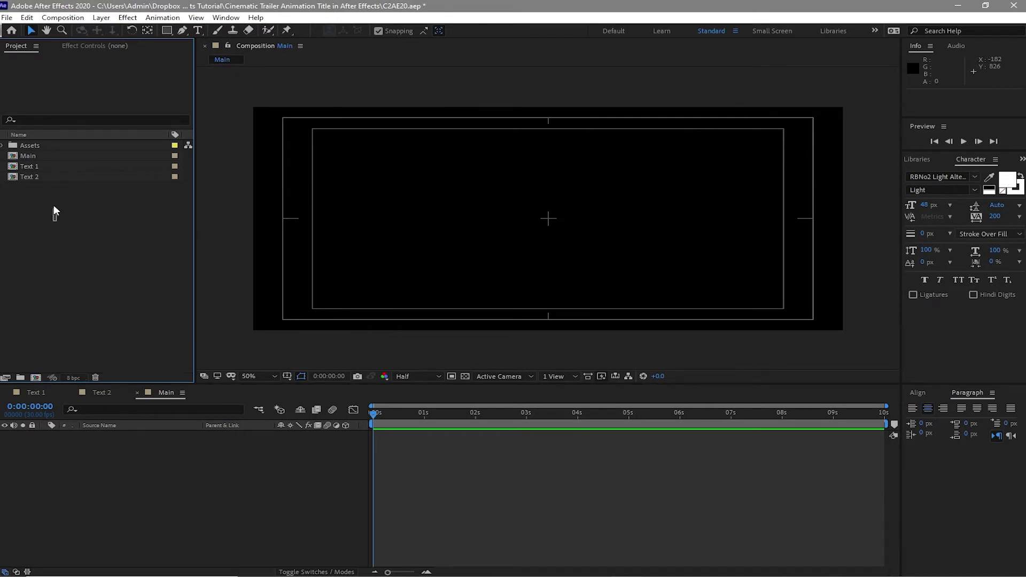
{"action": "left_click_drag", "start_coordinate": [54, 206], "coordinate": [112, 484]}
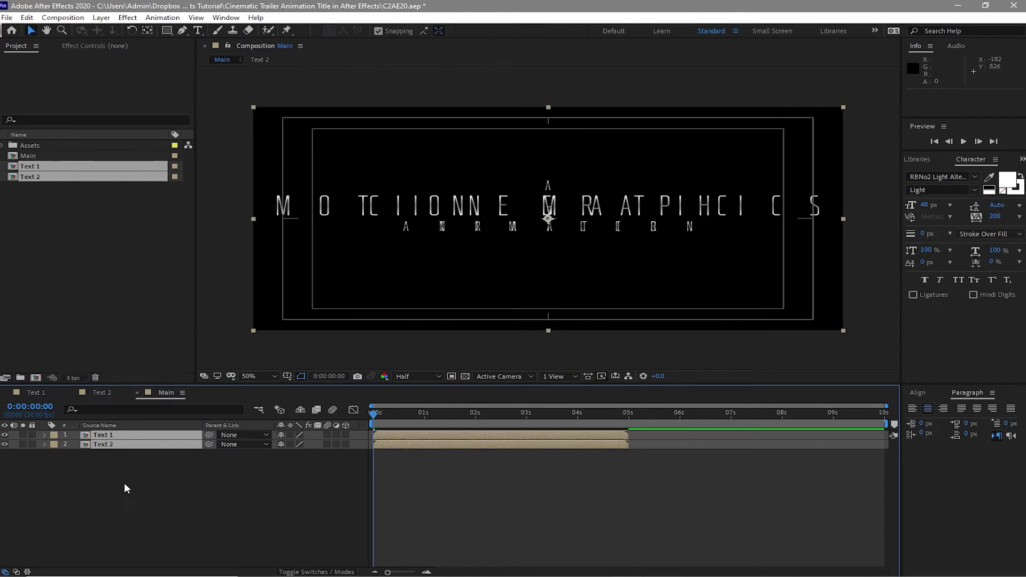
Sequence the two title layers so Text 2 plays first and Text 1 starts at 5 s
{"action": "right_click", "coordinate": [152, 448]}
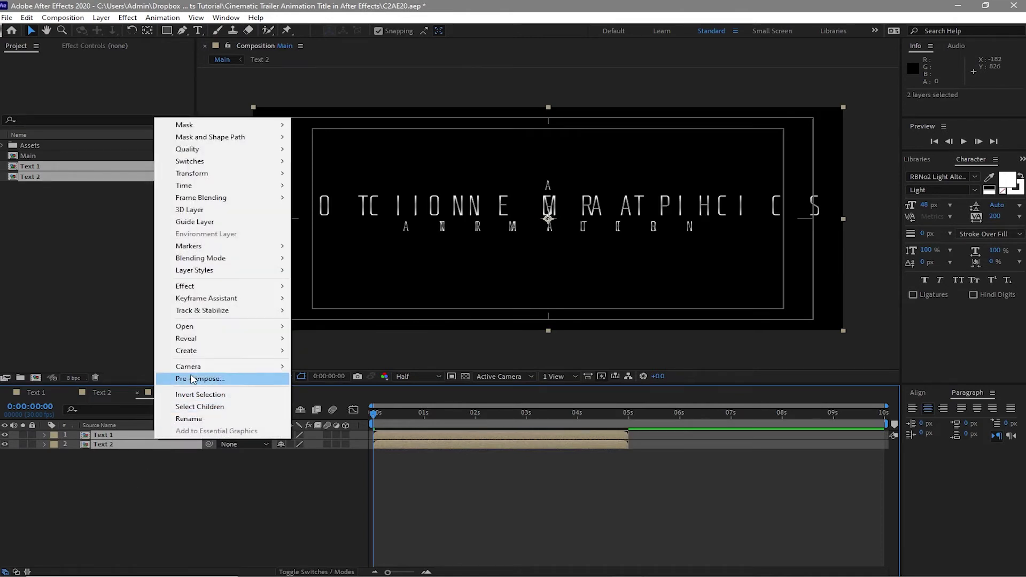
{"action": "mouse_move", "coordinate": [230, 301]}
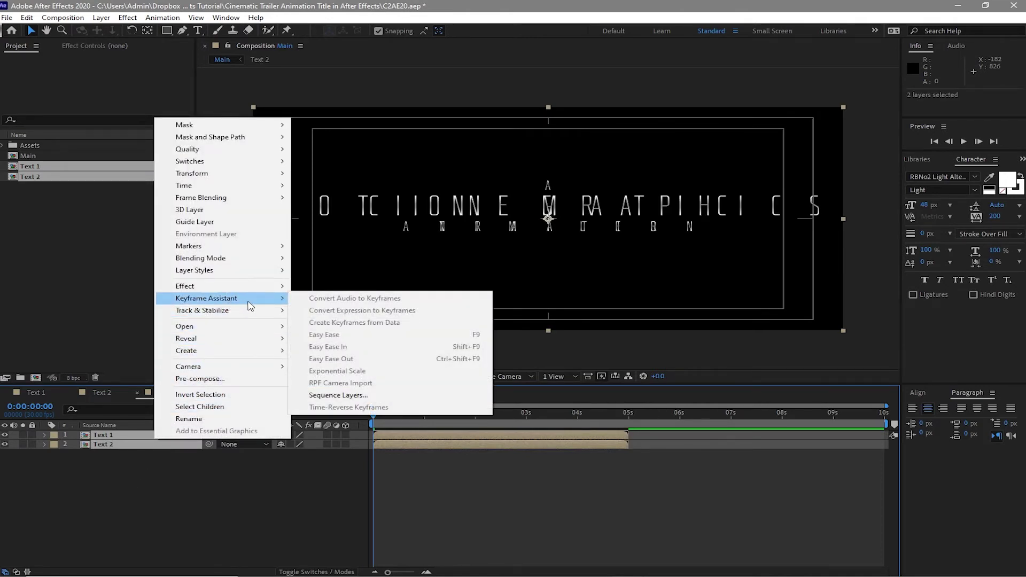
{"action": "left_click", "coordinate": [340, 395]}
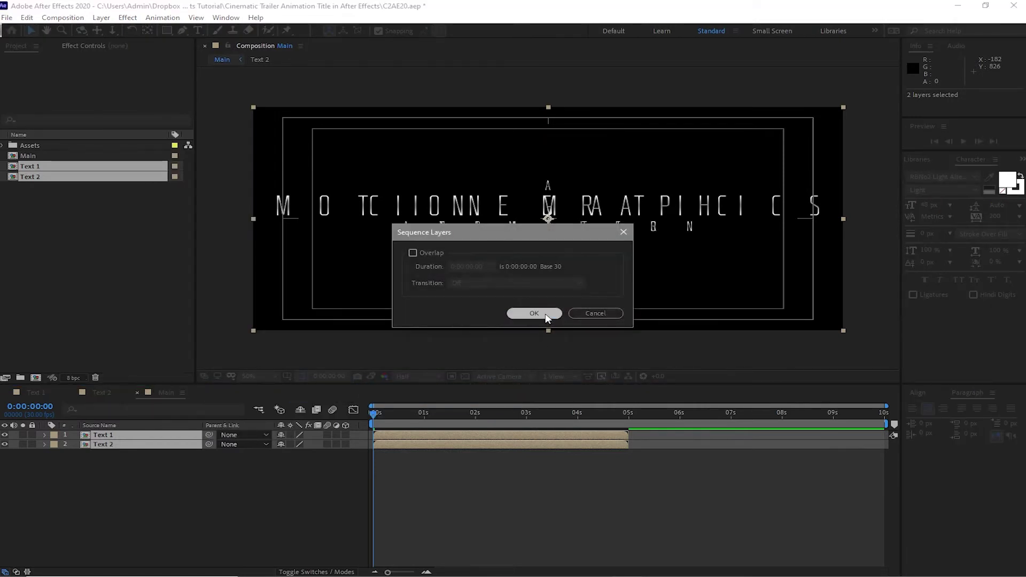
{"action": "left_click", "coordinate": [535, 314]}
{"action": "left_click", "coordinate": [265, 536]}
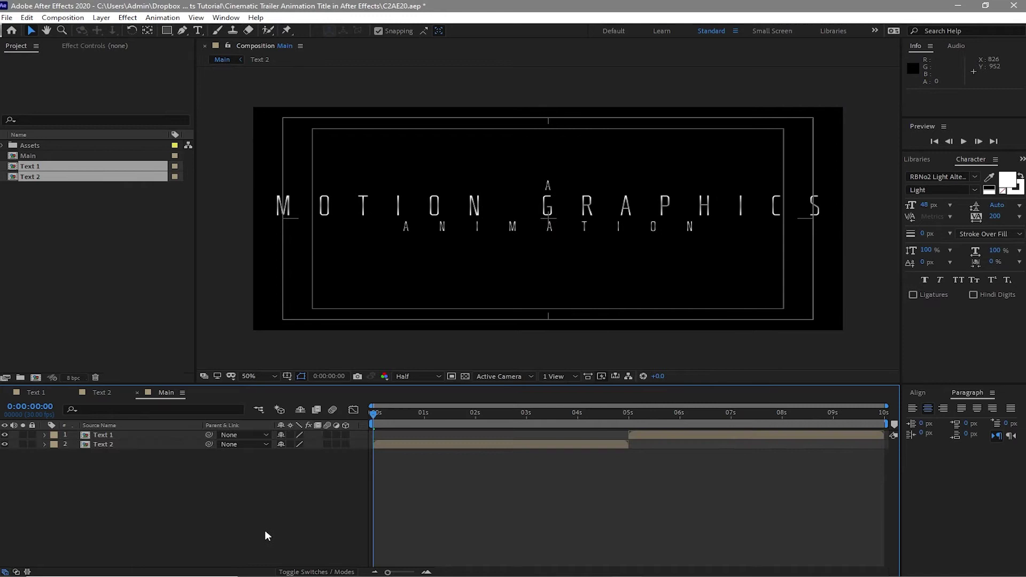
Add the three Footage clips (lens effect, Smoke, Particle) to Main in Add blend mode
{"action": "left_click", "coordinate": [2, 145]}
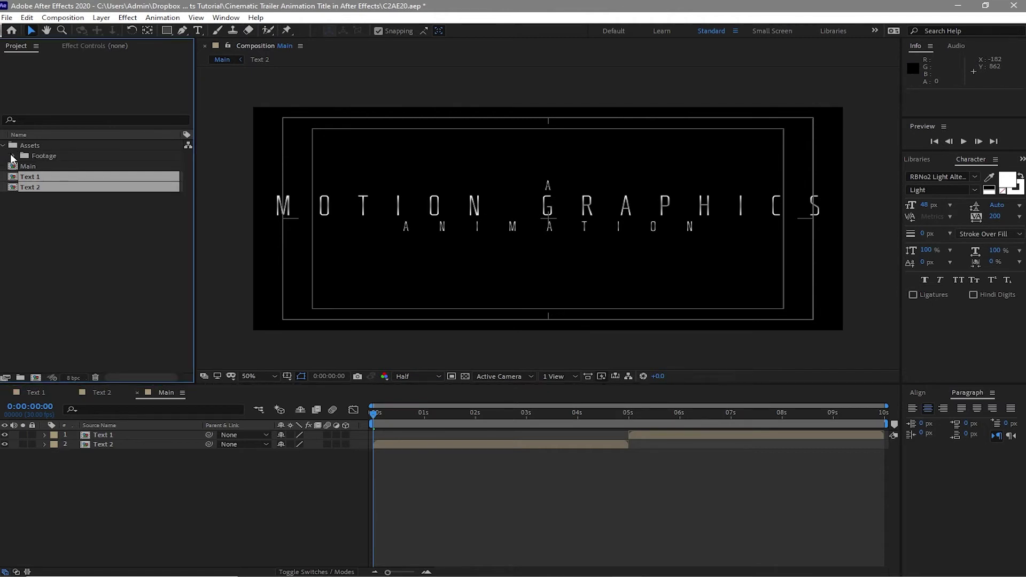
{"action": "left_click", "coordinate": [12, 156]}
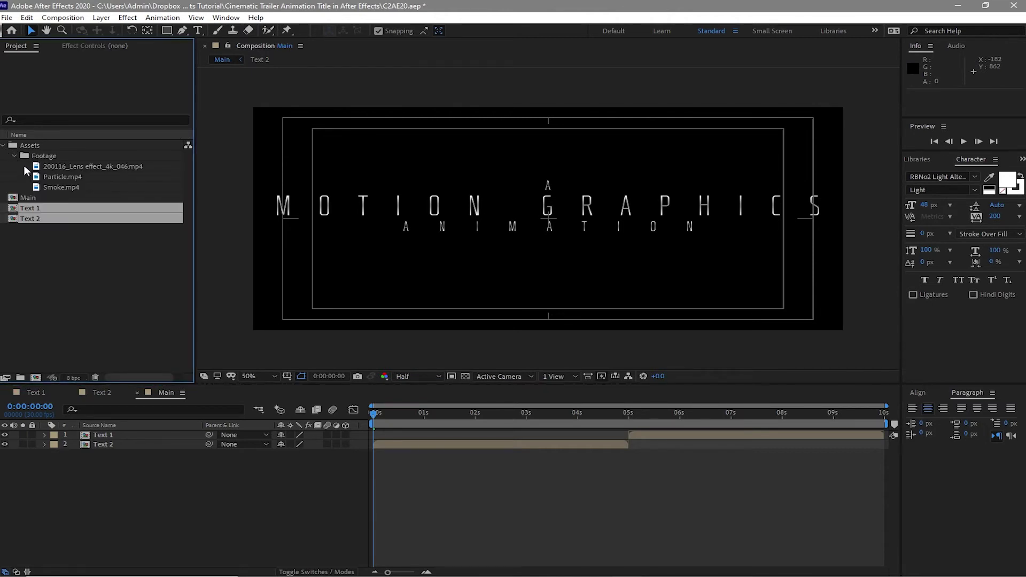
{"action": "left_click_drag", "start_coordinate": [24, 165], "coordinate": [84, 438]}
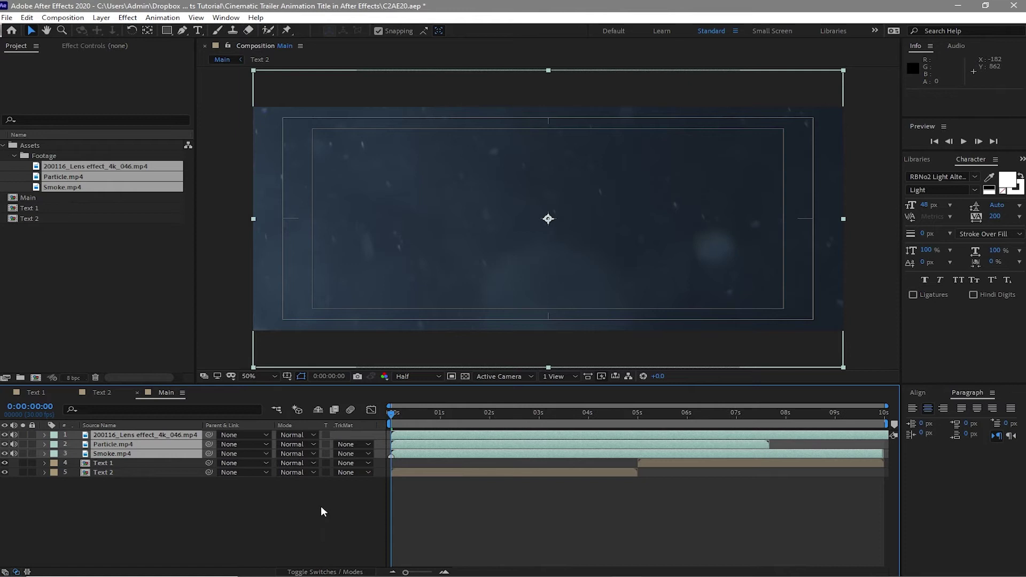
{"action": "left_click", "coordinate": [291, 435]}
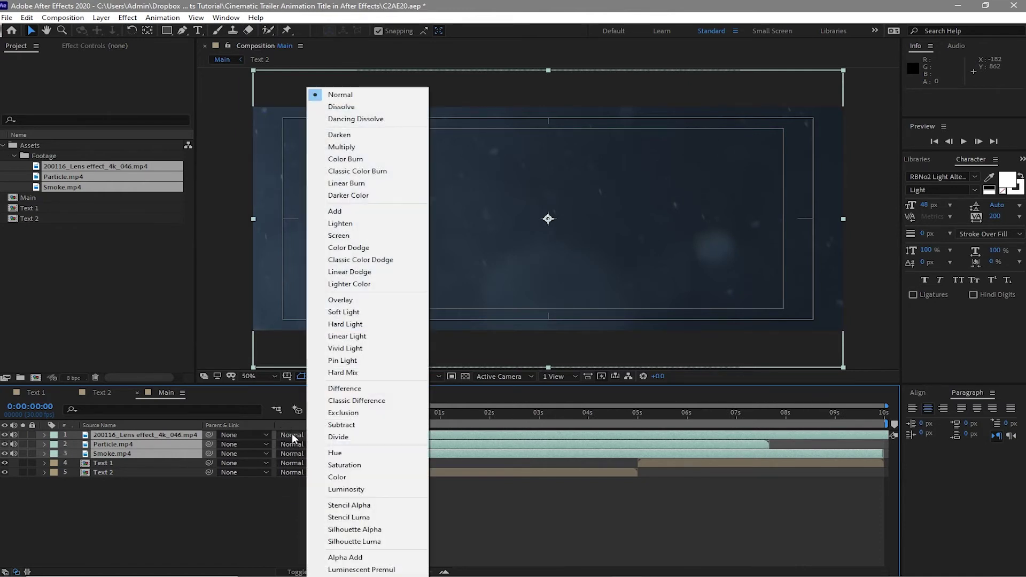
{"action": "left_click", "coordinate": [339, 212]}
Set Particle.mp4 to 50% opacity and move it to the top of the layer stack
{"action": "left_click", "coordinate": [147, 444]}
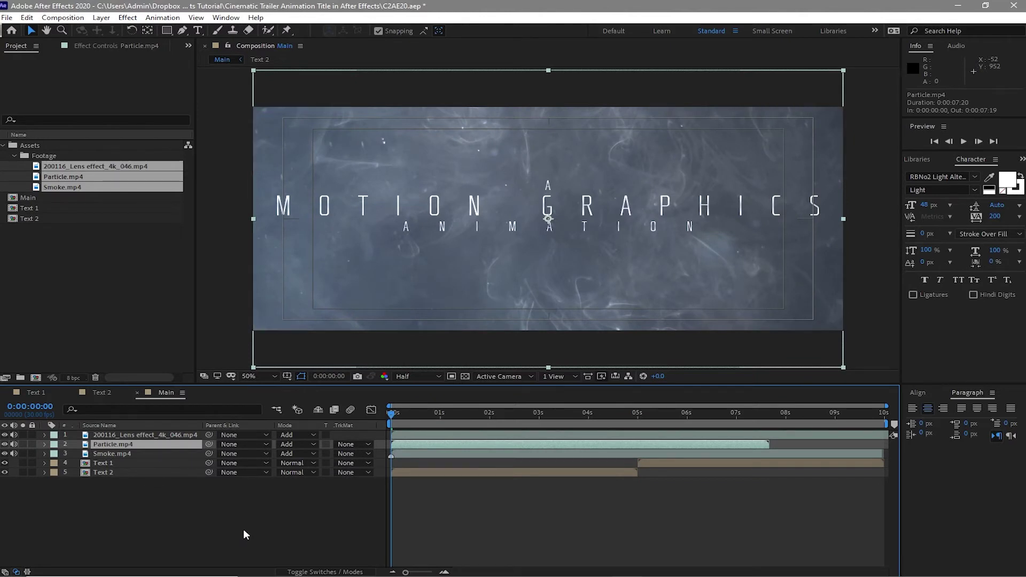
{"action": "key", "text": "t"}
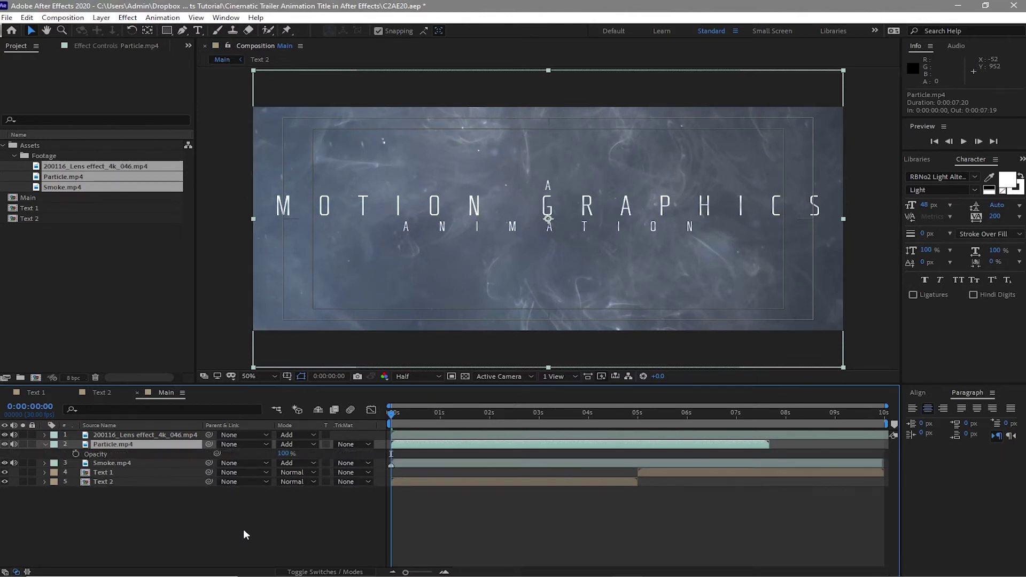
{"action": "left_click", "coordinate": [286, 454]}
{"action": "type", "text": "5"}
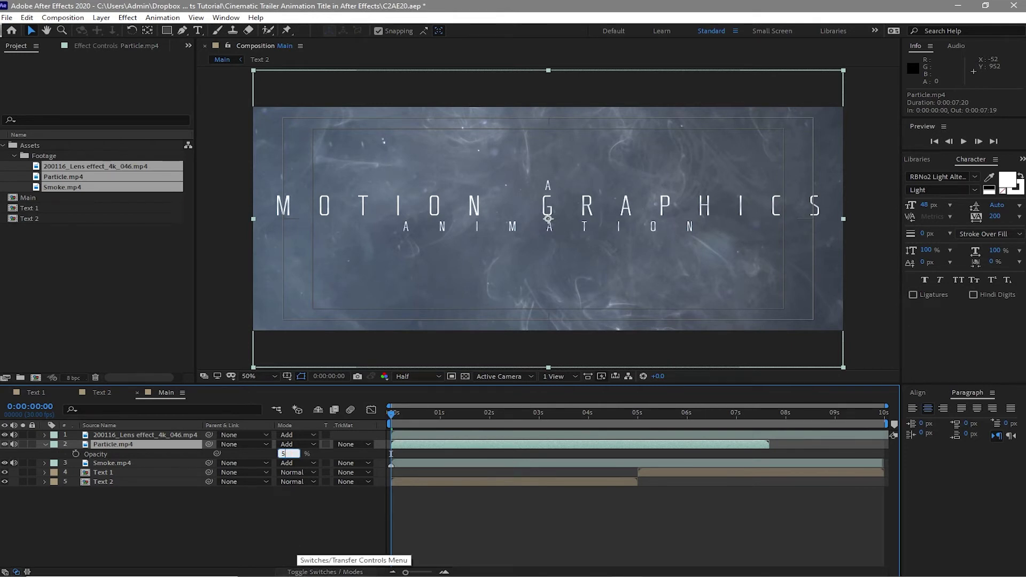
{"action": "type", "text": "0"}
{"action": "key", "text": "Return"}
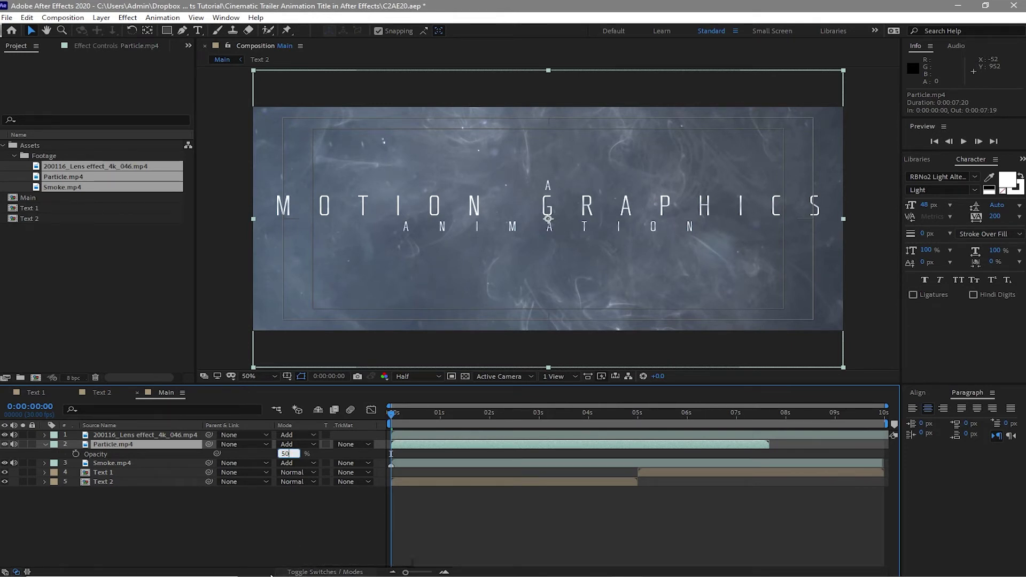
{"action": "left_click", "coordinate": [123, 441]}
{"action": "left_click_drag", "start_coordinate": [123, 442], "coordinate": [132, 462]}
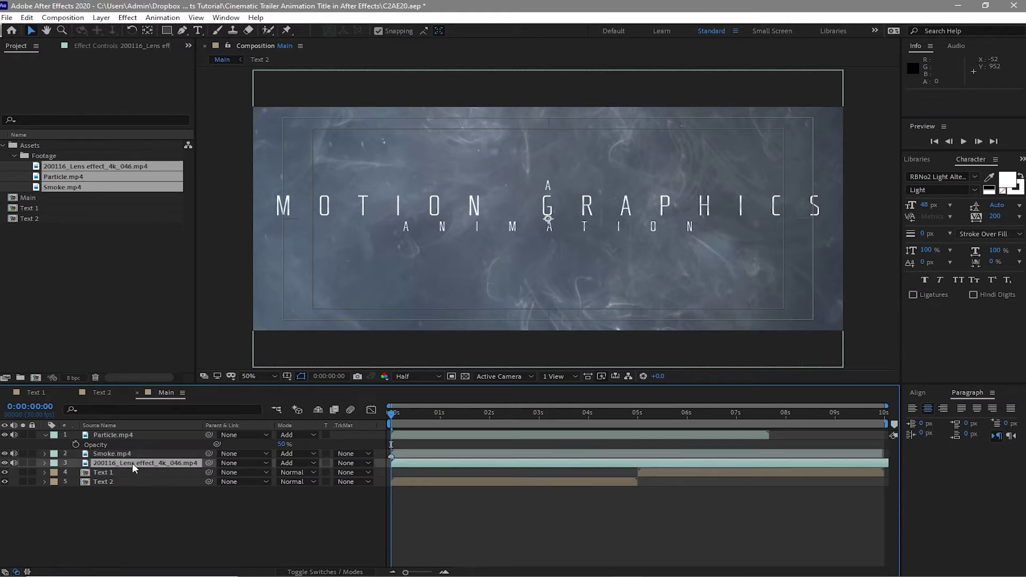
Make the Particle, Smoke and lens effect layers 3D and switch the viewer to 2 Views - Horizontal
{"action": "left_click", "coordinate": [319, 572]}
{"action": "left_click", "coordinate": [43, 436]}
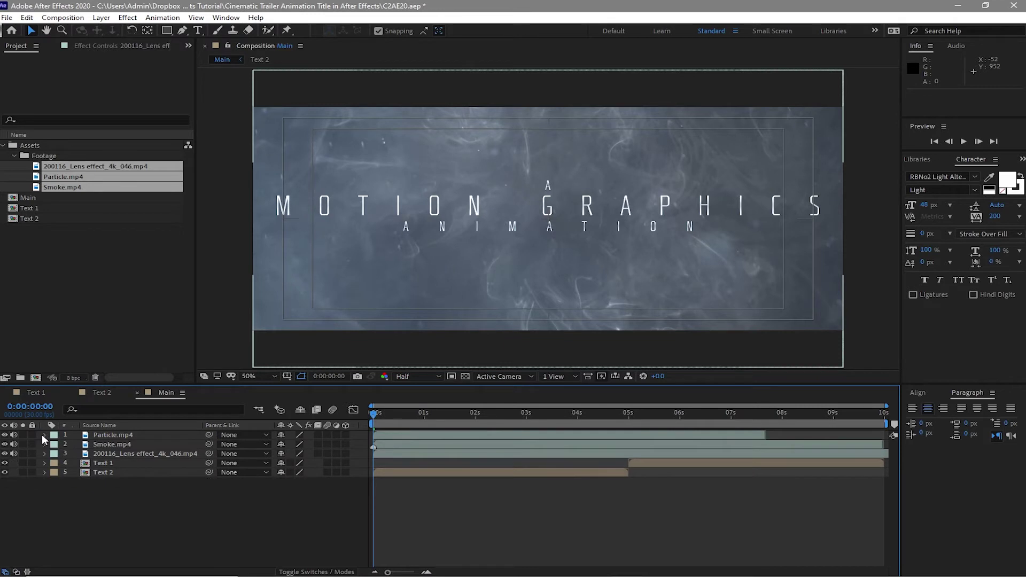
{"action": "left_click_drag", "start_coordinate": [75, 436], "coordinate": [92, 451]}
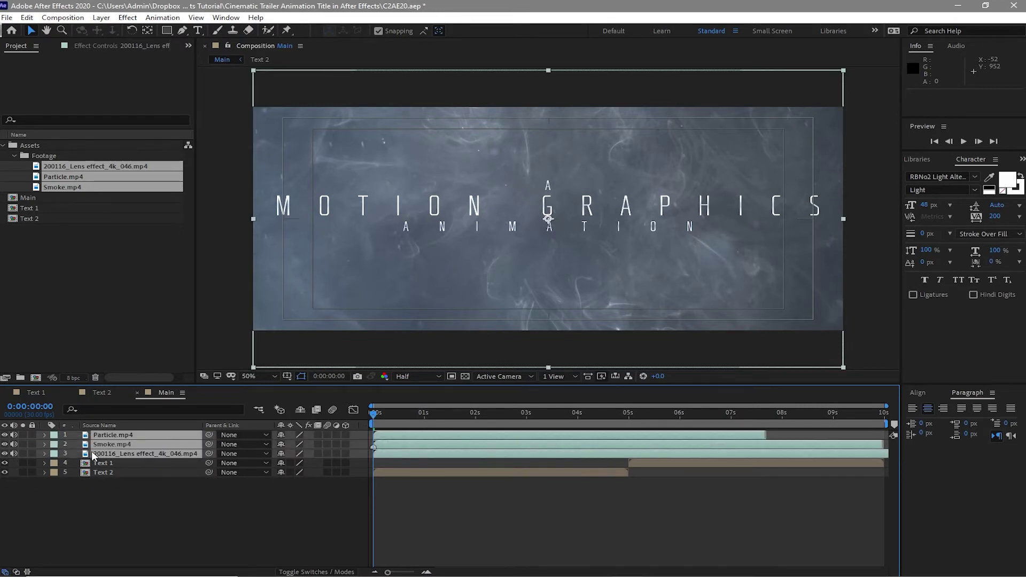
{"action": "left_click", "coordinate": [346, 435]}
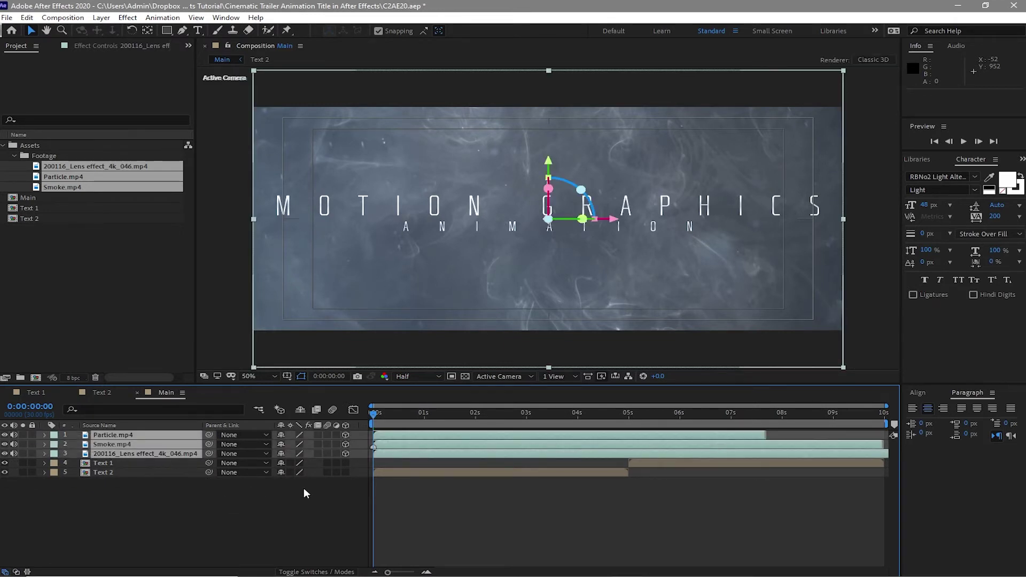
{"action": "left_click", "coordinate": [272, 516]}
{"action": "left_click", "coordinate": [553, 377]}
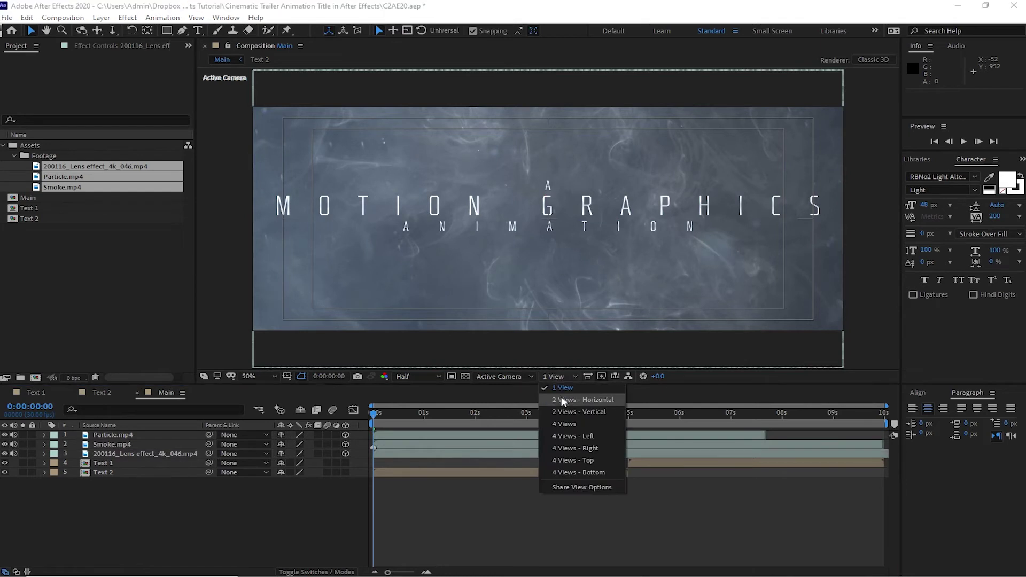
{"action": "left_click", "coordinate": [562, 398]}
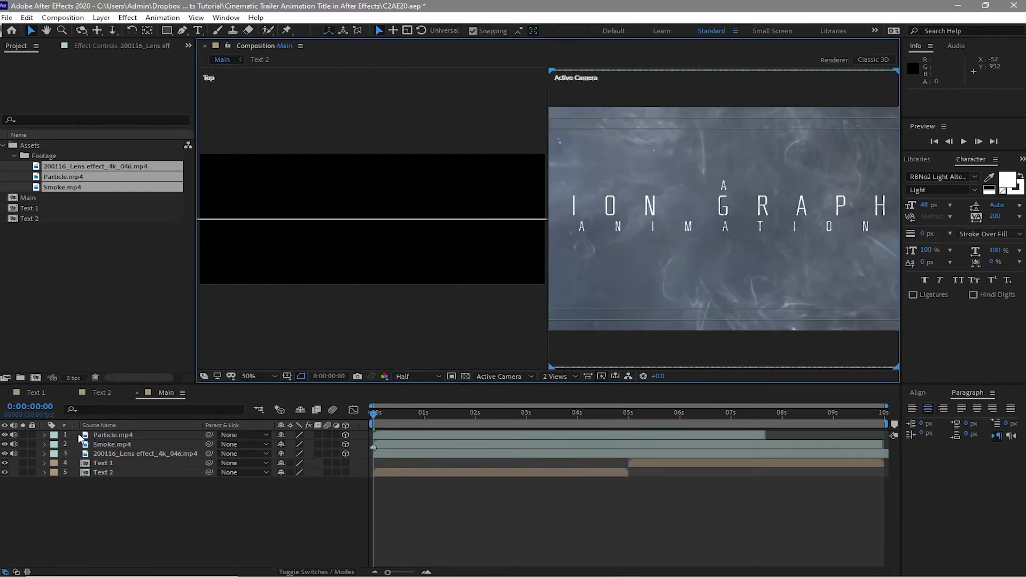
Set Position Z to 644 for lens effect, 493 for Smoke and 288 for Particle
{"action": "left_click_drag", "start_coordinate": [79, 437], "coordinate": [153, 484]}
{"action": "key", "text": "s"}
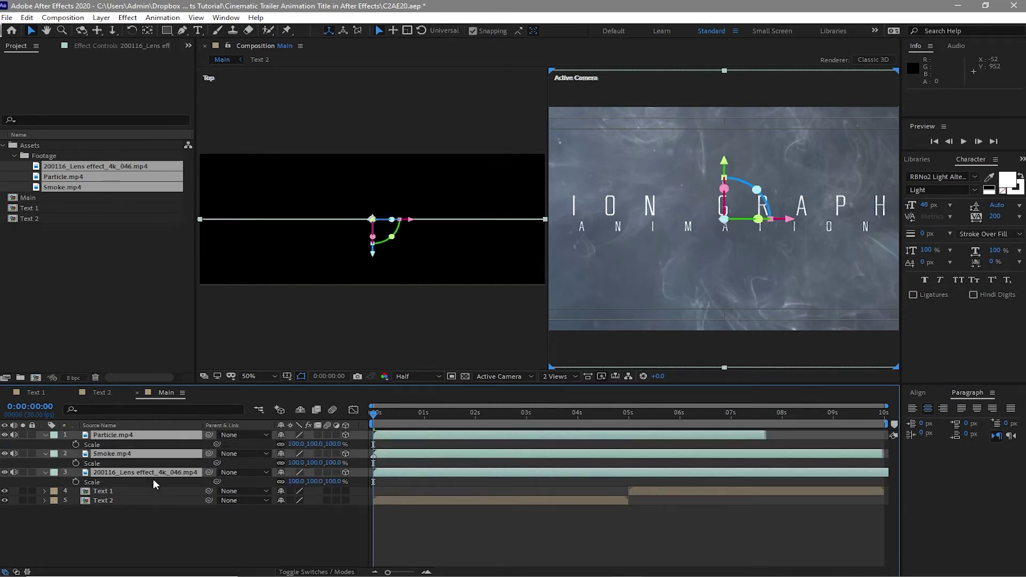
{"action": "key", "text": "shift+p"}
{"action": "left_click", "coordinate": [210, 548]}
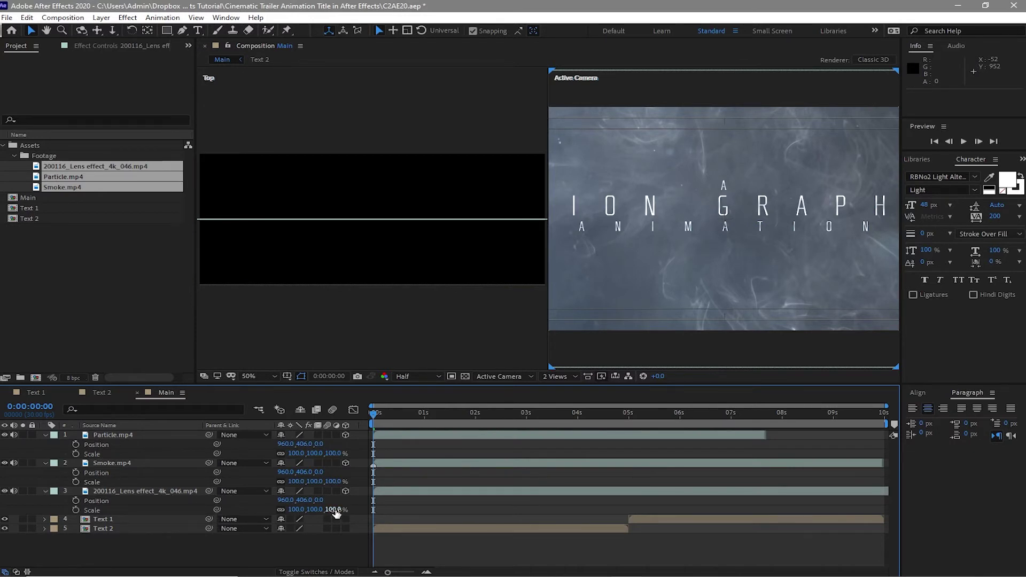
{"action": "left_click", "coordinate": [182, 492]}
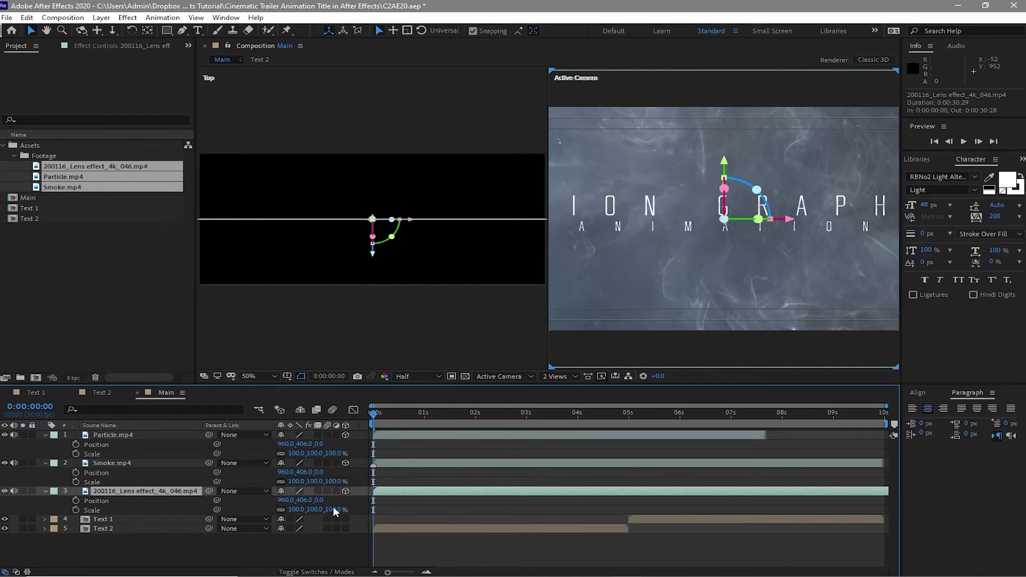
{"action": "left_click_drag", "start_coordinate": [319, 500], "coordinate": [721, 505]}
{"action": "left_click", "coordinate": [252, 464]}
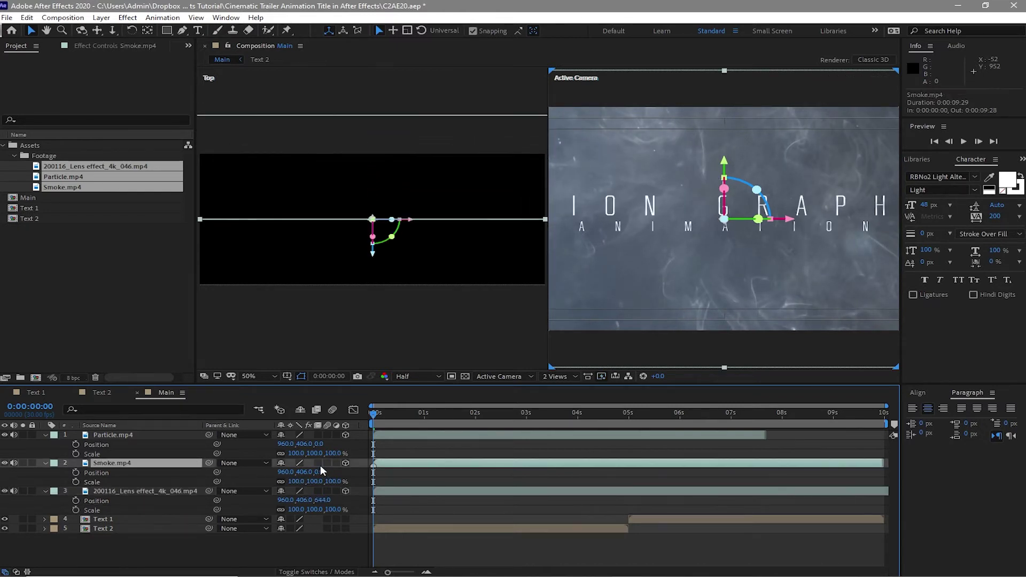
{"action": "left_click_drag", "start_coordinate": [320, 474], "coordinate": [639, 472]}
{"action": "left_click", "coordinate": [124, 434]}
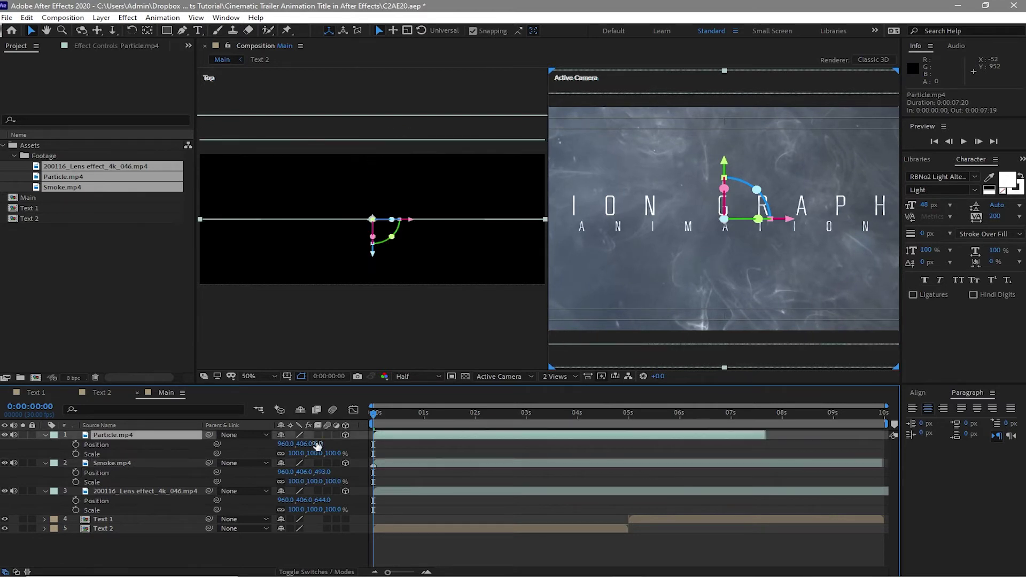
{"action": "left_click_drag", "start_coordinate": [317, 444], "coordinate": [505, 453]}
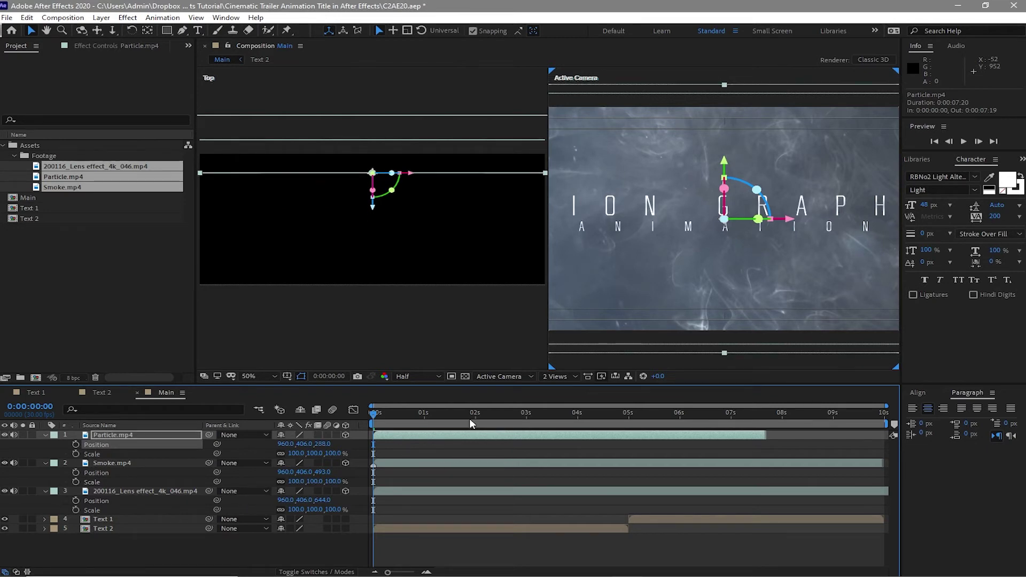
Return to a single view and scale lens effect to 61% and Smoke to 123% to offset depth
{"action": "left_click", "coordinate": [547, 378]}
{"action": "left_click", "coordinate": [550, 390]}
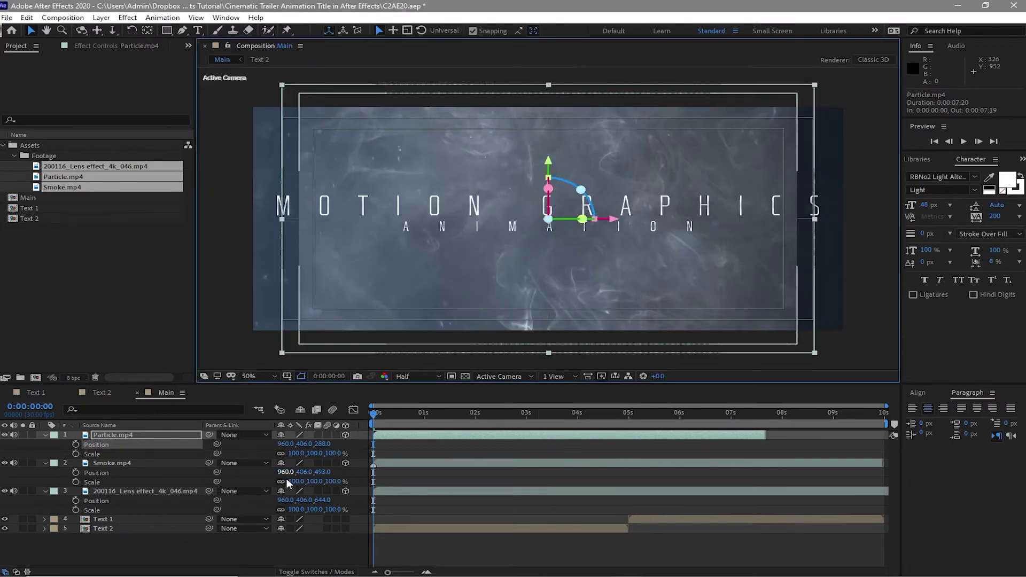
{"action": "left_click", "coordinate": [149, 492]}
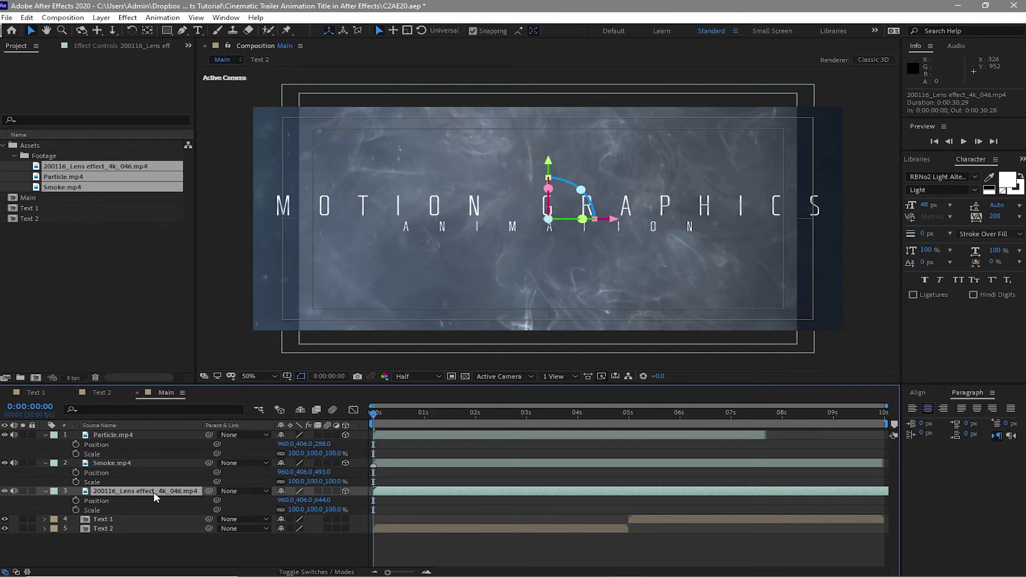
{"action": "left_click_drag", "start_coordinate": [292, 509], "coordinate": [265, 496]}
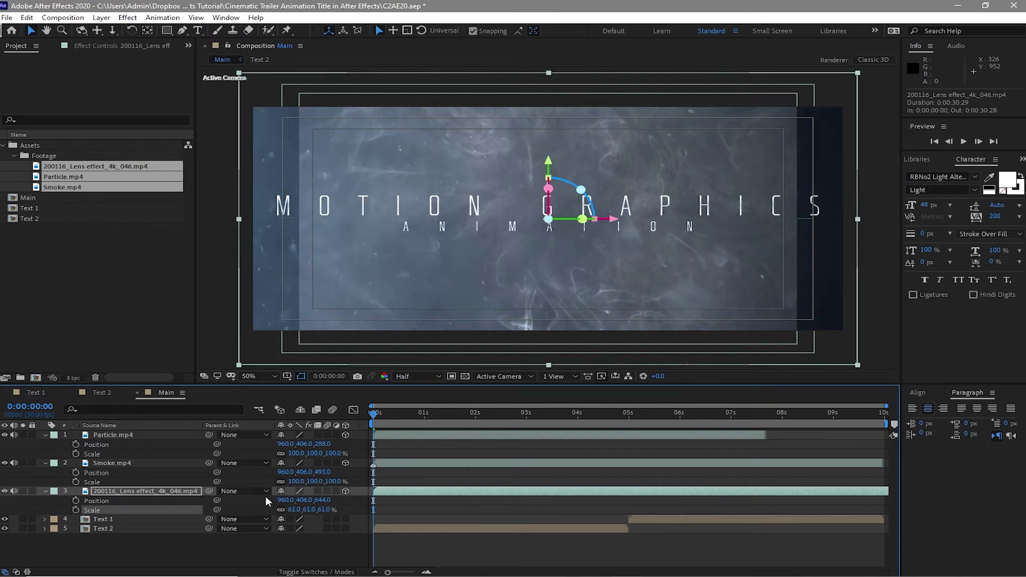
{"action": "left_click", "coordinate": [180, 463]}
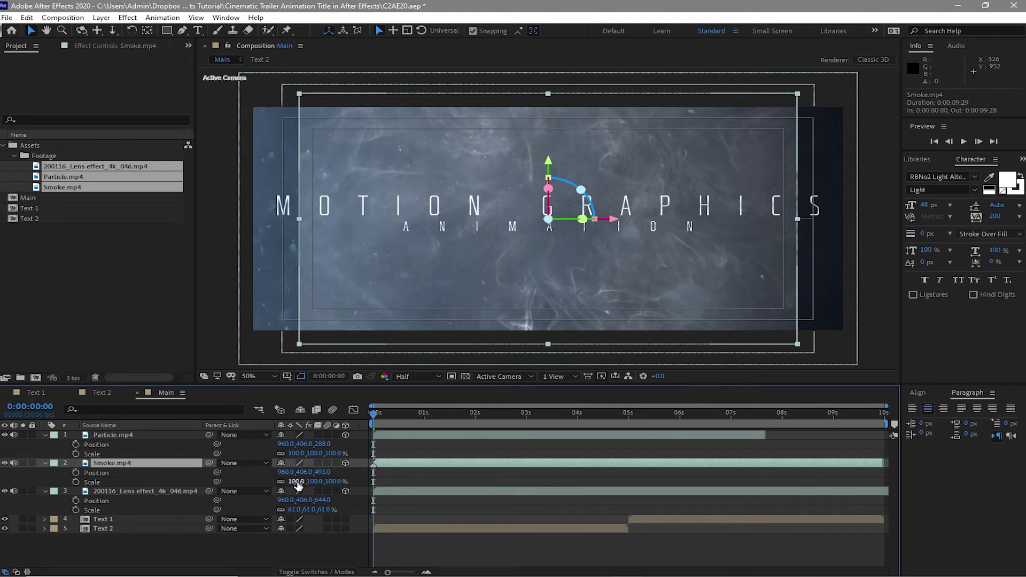
{"action": "left_click_drag", "start_coordinate": [306, 482], "coordinate": [323, 491]}
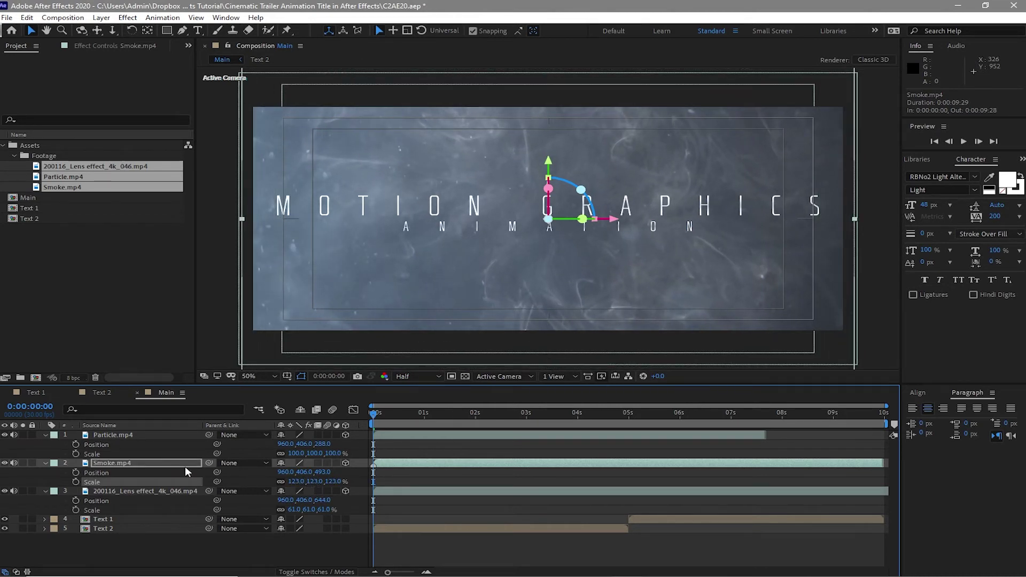
Collapse the transform properties of Particle.mp4, Smoke.mp4 and the lens effect layer
{"action": "left_click", "coordinate": [168, 437]}
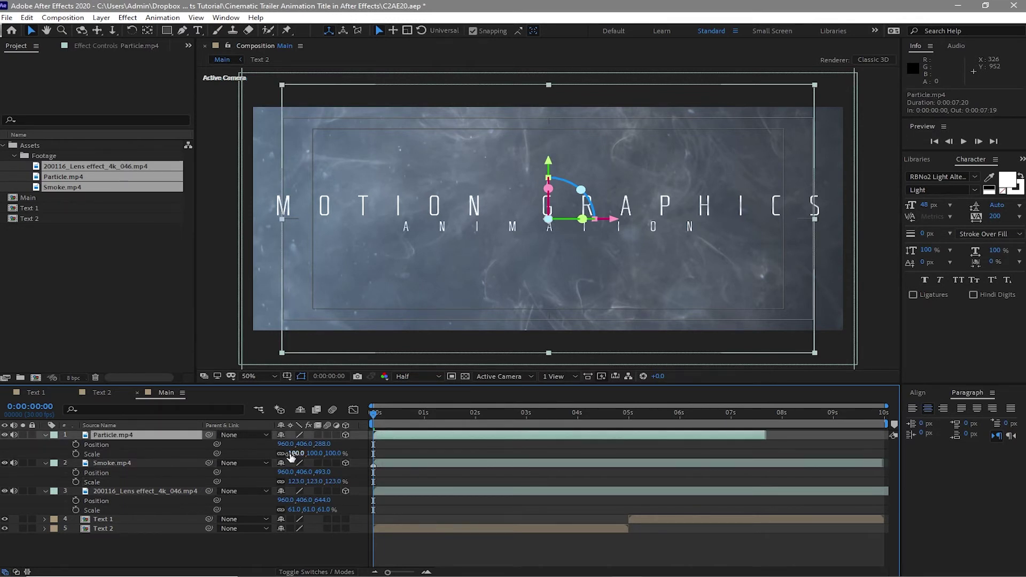
{"action": "left_click", "coordinate": [46, 435]}
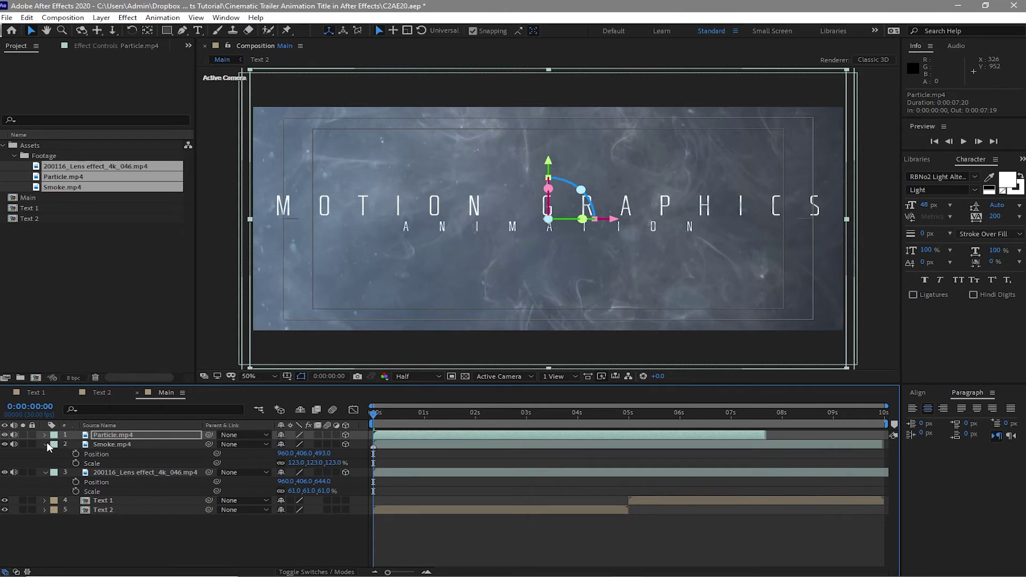
{"action": "left_click", "coordinate": [45, 444]}
{"action": "left_click", "coordinate": [46, 454]}
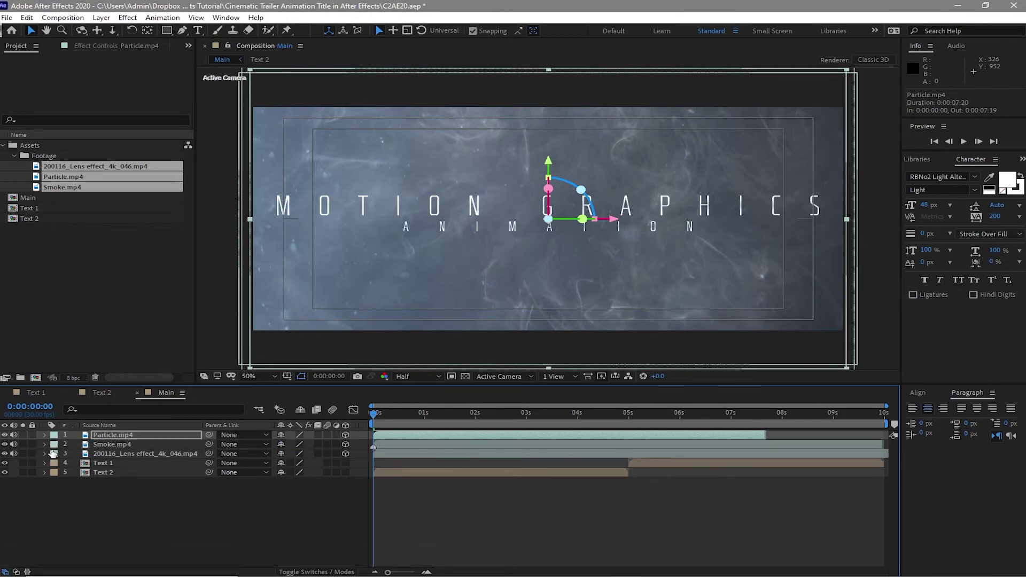
Add Adjustment Layer 1 to Main, apply Curves, and reshape the RGB curve to darken the footage
{"action": "left_click", "coordinate": [101, 18]}
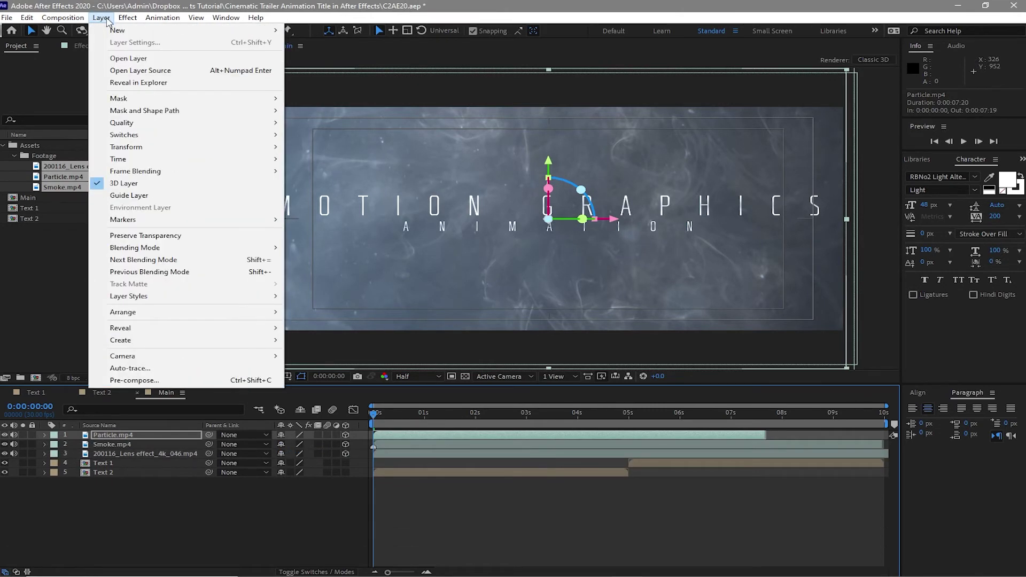
{"action": "mouse_move", "coordinate": [117, 31]}
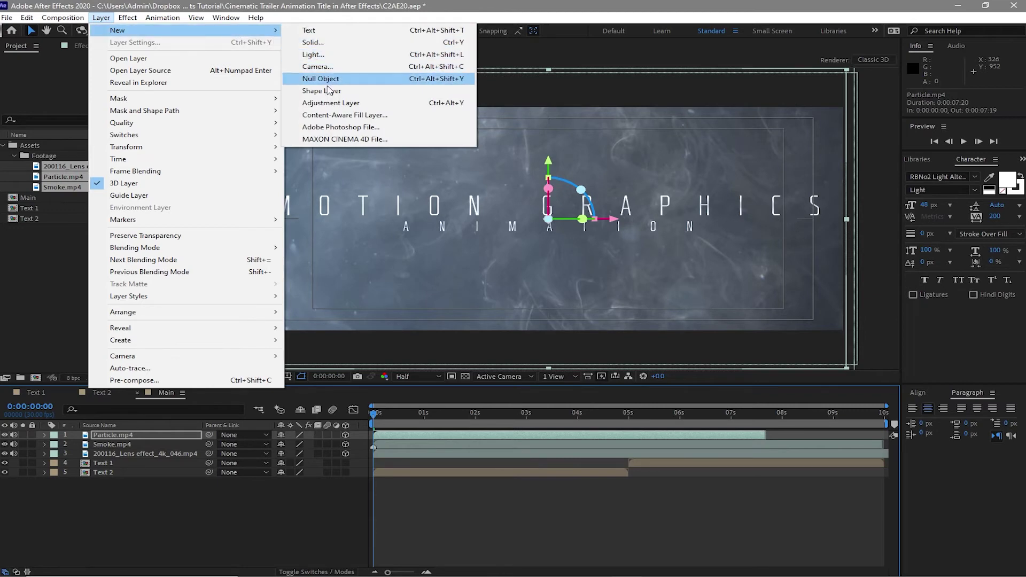
{"action": "left_click", "coordinate": [334, 103]}
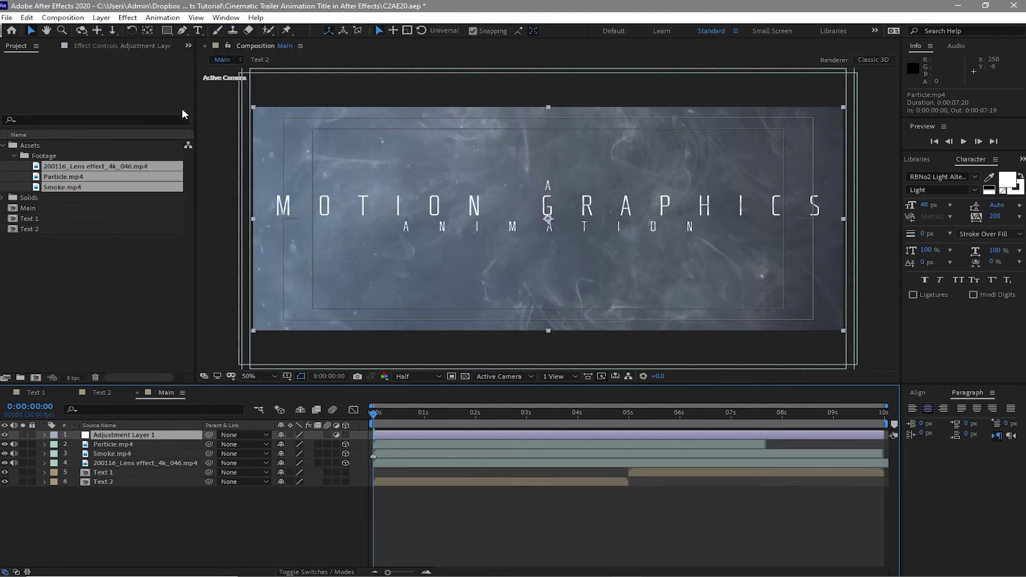
{"action": "left_click", "coordinate": [127, 18]}
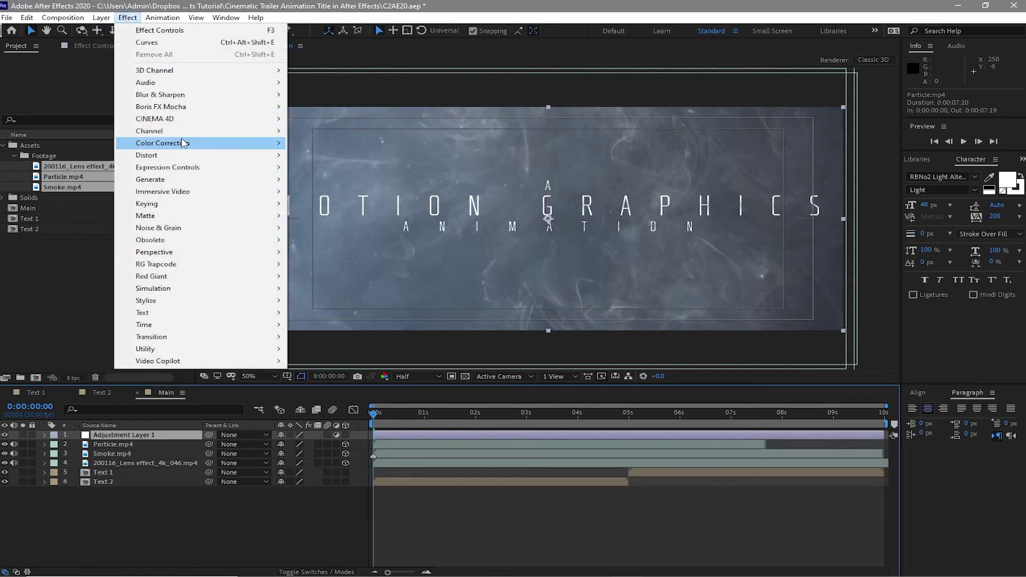
{"action": "mouse_move", "coordinate": [171, 143]}
{"action": "left_click", "coordinate": [321, 361]}
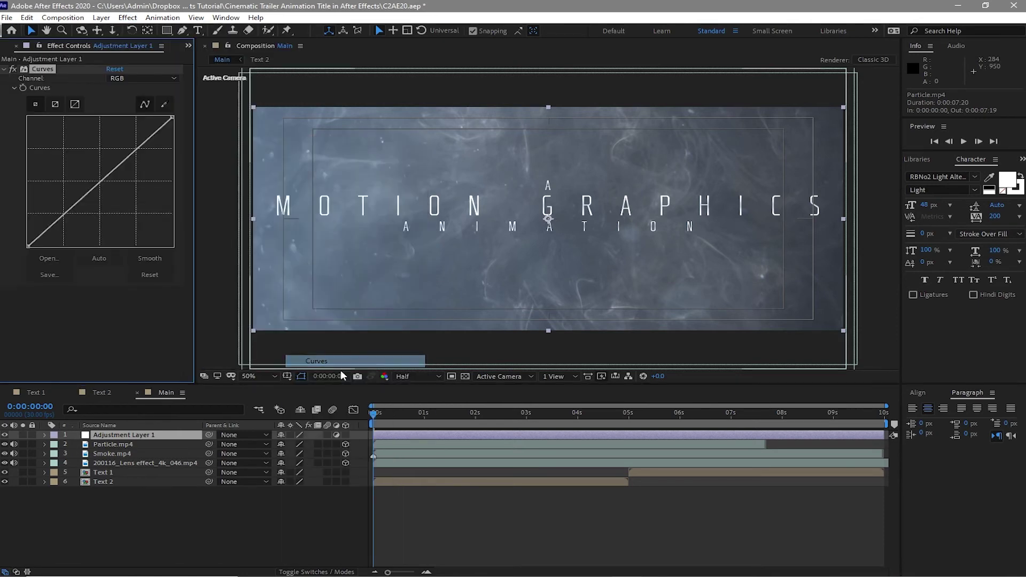
{"action": "left_click_drag", "start_coordinate": [64, 213], "coordinate": [69, 225]}
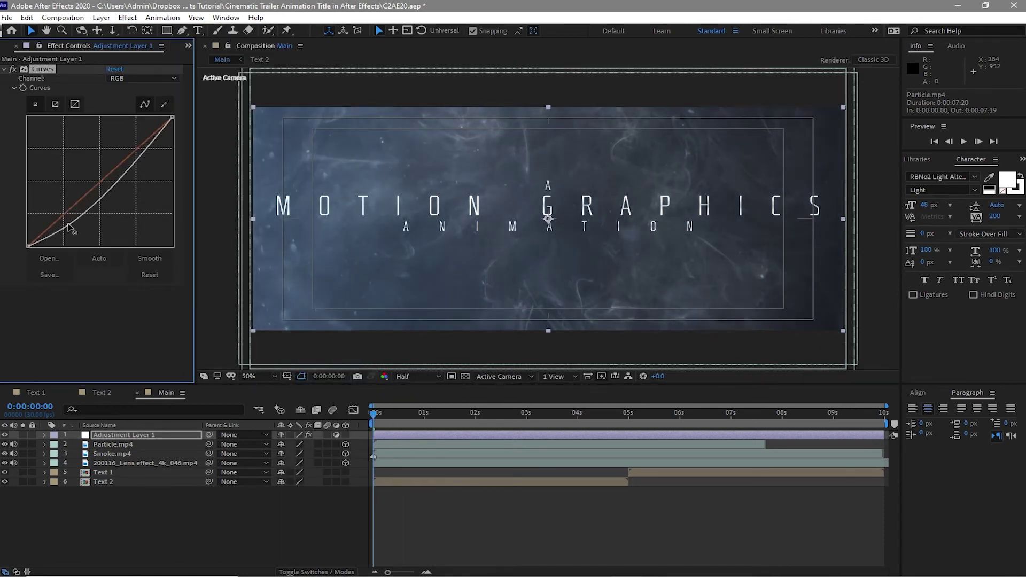
{"action": "left_click_drag", "start_coordinate": [142, 156], "coordinate": [134, 150]}
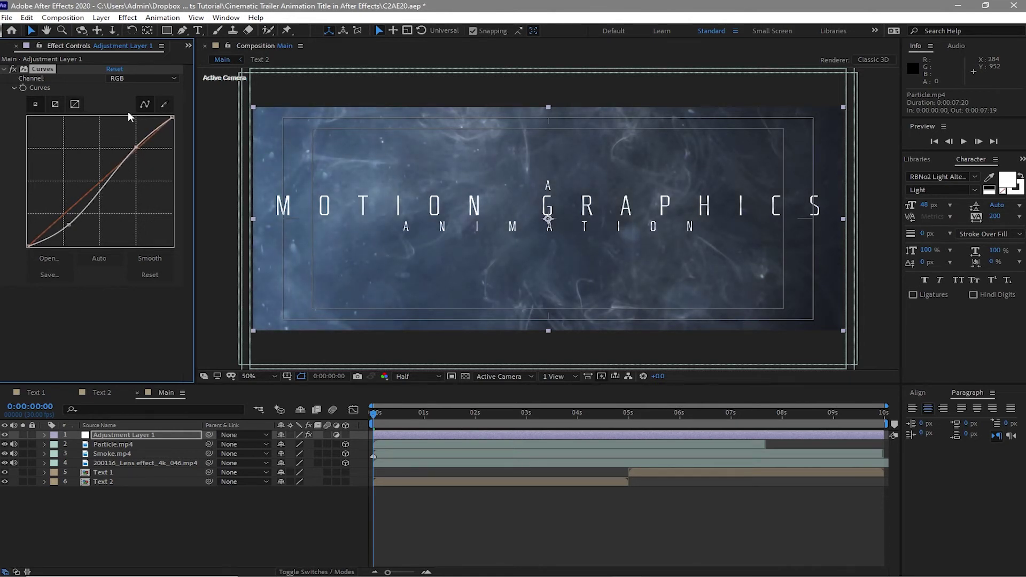
Pull the Blue channel curve down in the shadows and push the highlights bluer
{"action": "left_click", "coordinate": [145, 79]}
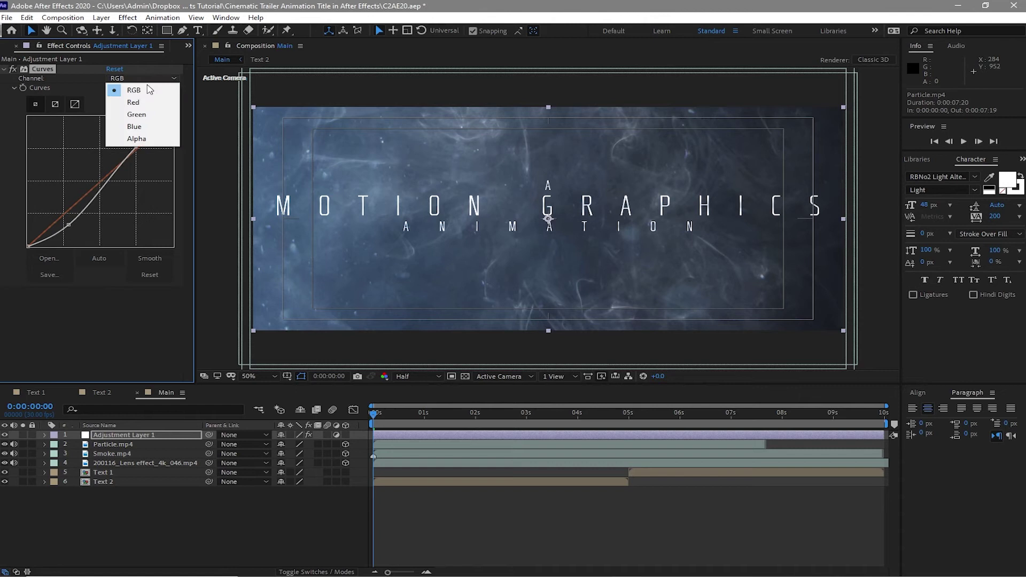
{"action": "left_click", "coordinate": [134, 126]}
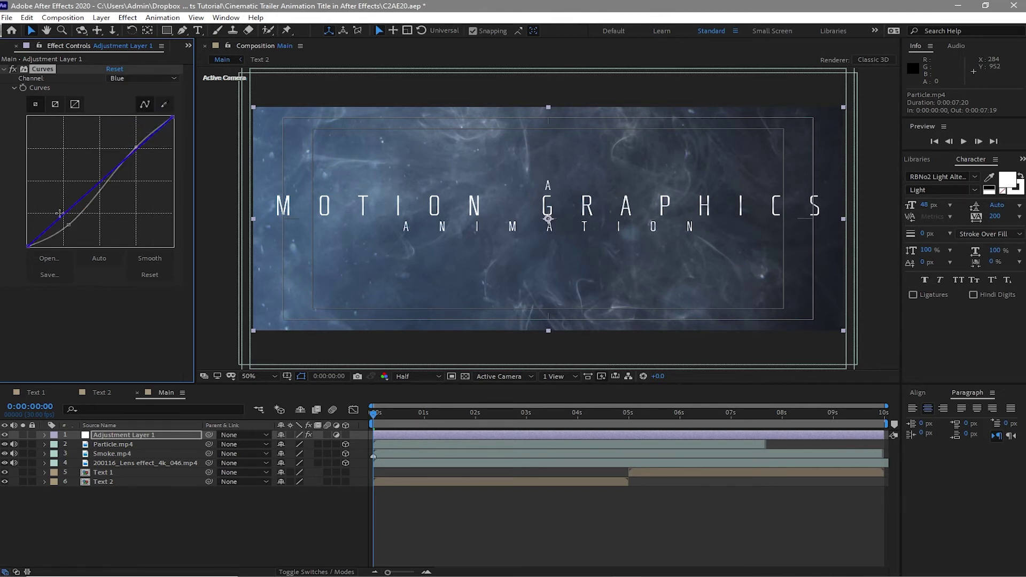
{"action": "left_click_drag", "start_coordinate": [63, 213], "coordinate": [70, 227]}
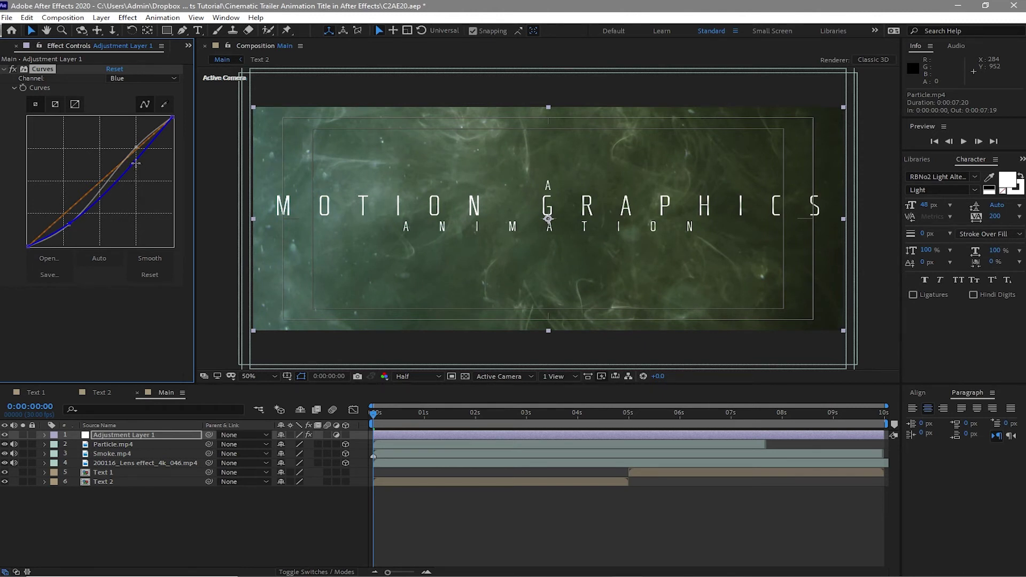
{"action": "left_click_drag", "start_coordinate": [136, 163], "coordinate": [134, 158]}
{"action": "left_click_drag", "start_coordinate": [133, 155], "coordinate": [129, 152]}
Boost the Green channel curve for the teal-green look
{"action": "left_click", "coordinate": [170, 77]}
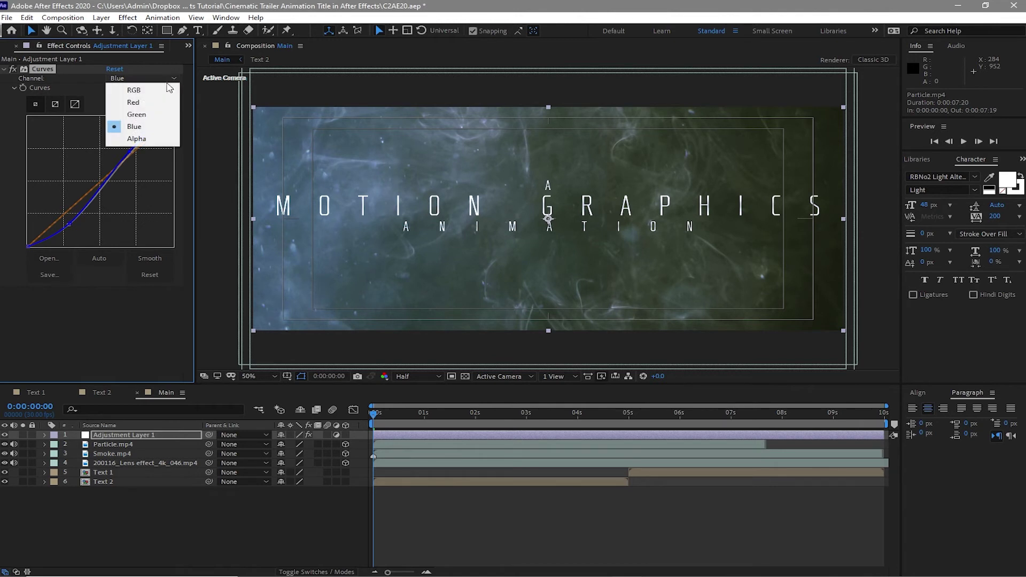
{"action": "left_click", "coordinate": [149, 114]}
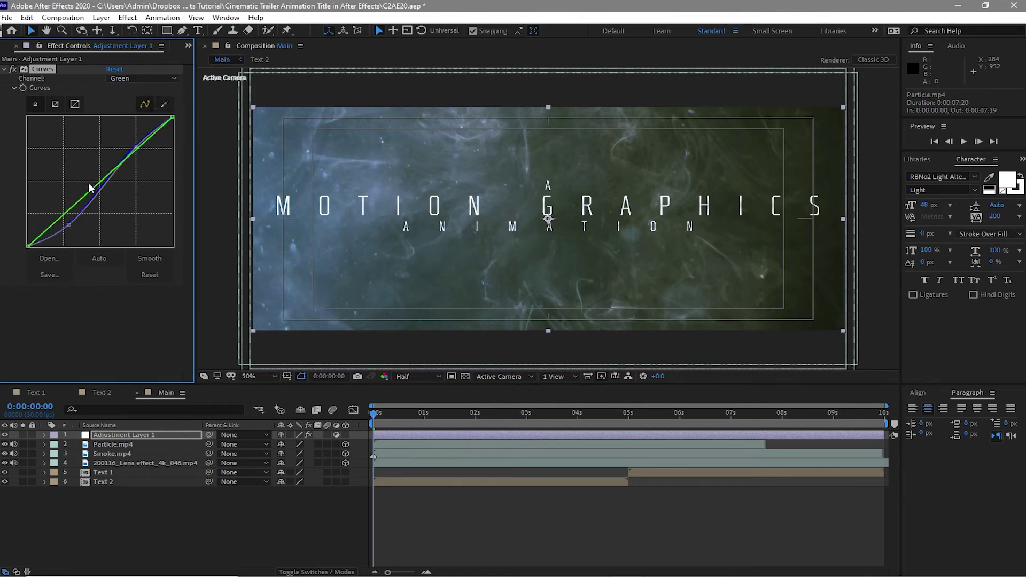
{"action": "mouse_move", "coordinate": [80, 200]}
{"action": "left_mouse_down"}
{"action": "mouse_move", "coordinate": [72, 187]}
{"action": "mouse_move", "coordinate": [81, 199]}
{"action": "left_mouse_up"}
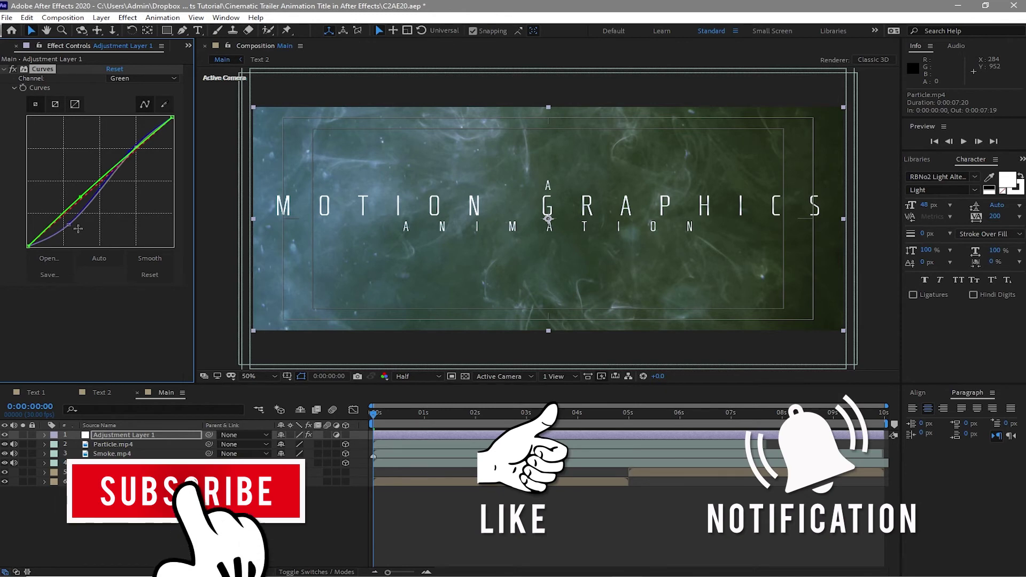
{"action": "mouse_move", "coordinate": [71, 226]}
{"action": "left_mouse_down"}
{"action": "mouse_move", "coordinate": [63, 216]}
{"action": "mouse_move", "coordinate": [70, 229]}
{"action": "left_mouse_up"}
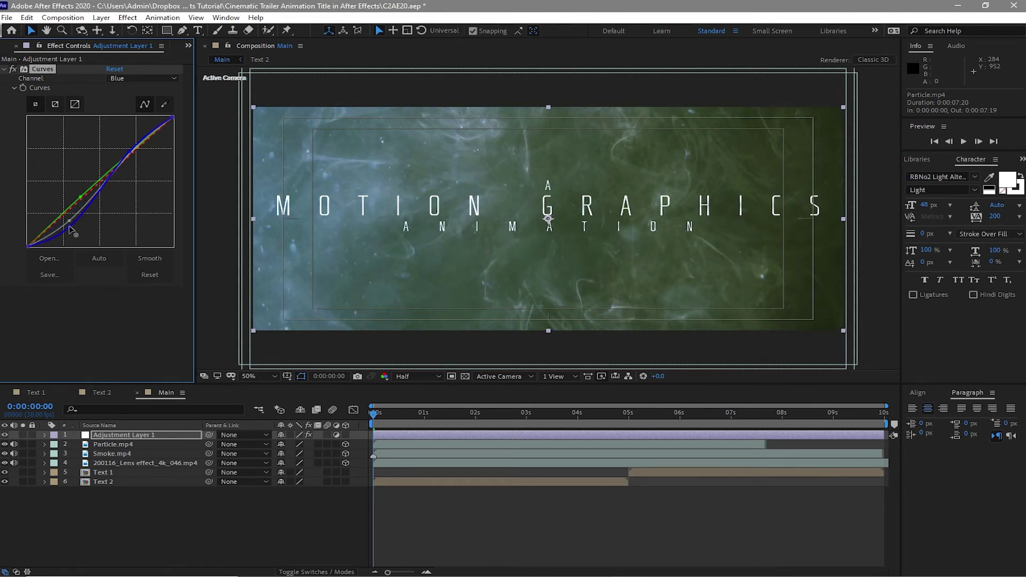
Move Text 1 and Text 2 above Adjustment Layer 1
{"action": "left_click", "coordinate": [611, 413]}
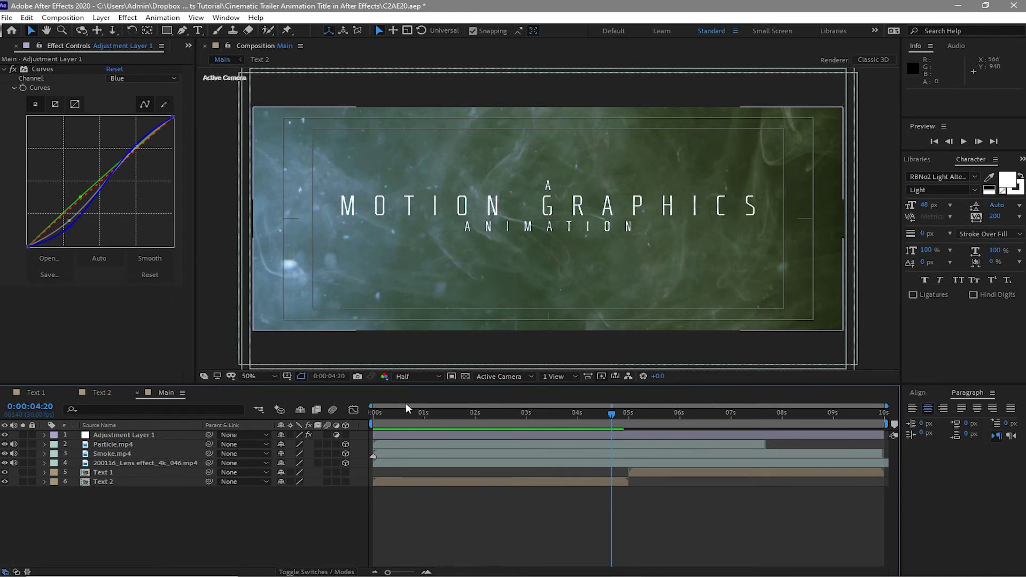
{"action": "left_click_drag", "start_coordinate": [155, 473], "coordinate": [144, 437]}
{"action": "left_click", "coordinate": [146, 523]}
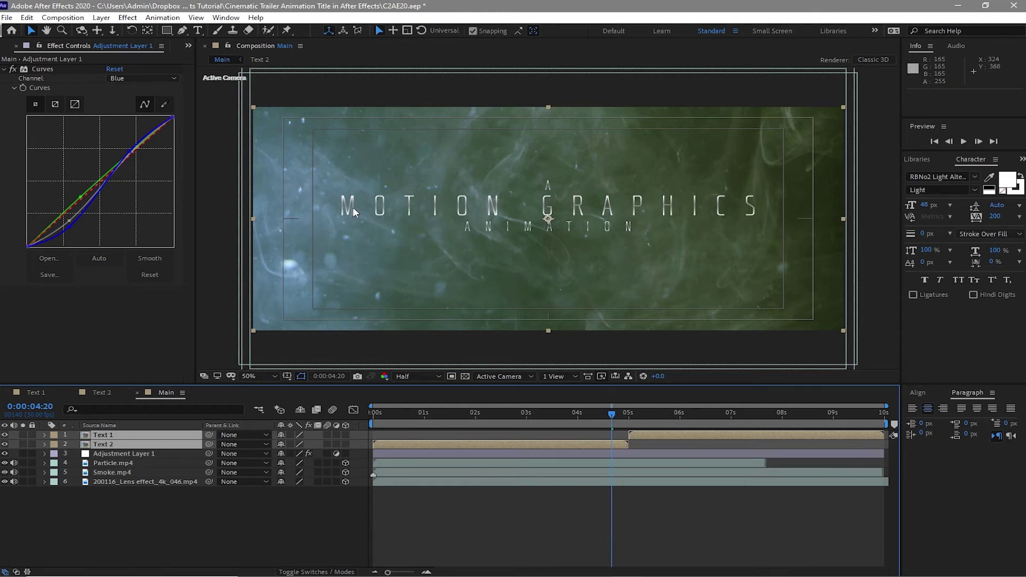
Slide Text 1 to start at 0 s with Text 2 from 5 s, then preview the comp
{"action": "left_click", "coordinate": [841, 413]}
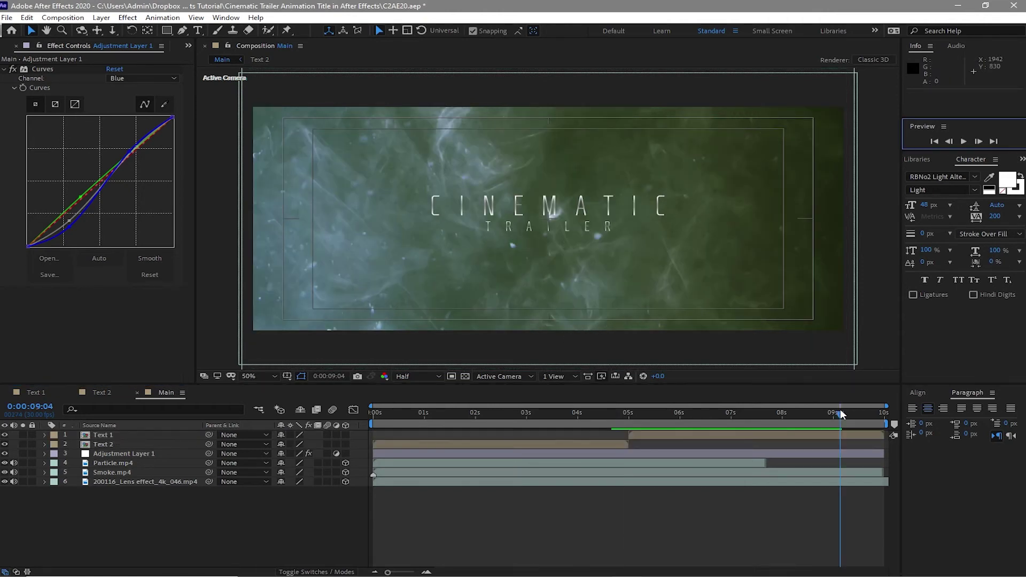
{"action": "left_click_drag", "start_coordinate": [841, 414], "coordinate": [628, 464]}
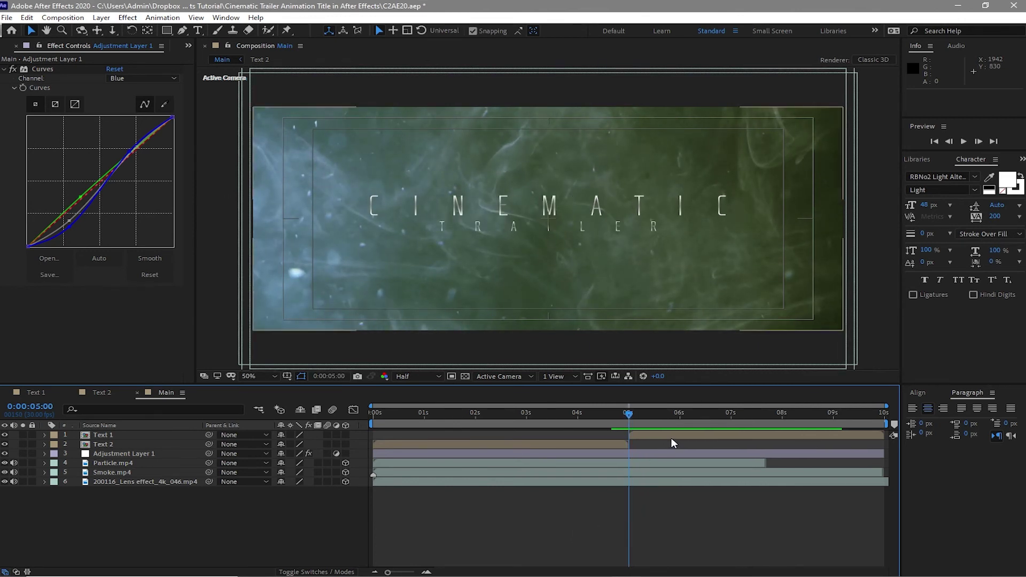
{"action": "left_click_drag", "start_coordinate": [671, 437], "coordinate": [726, 447]}
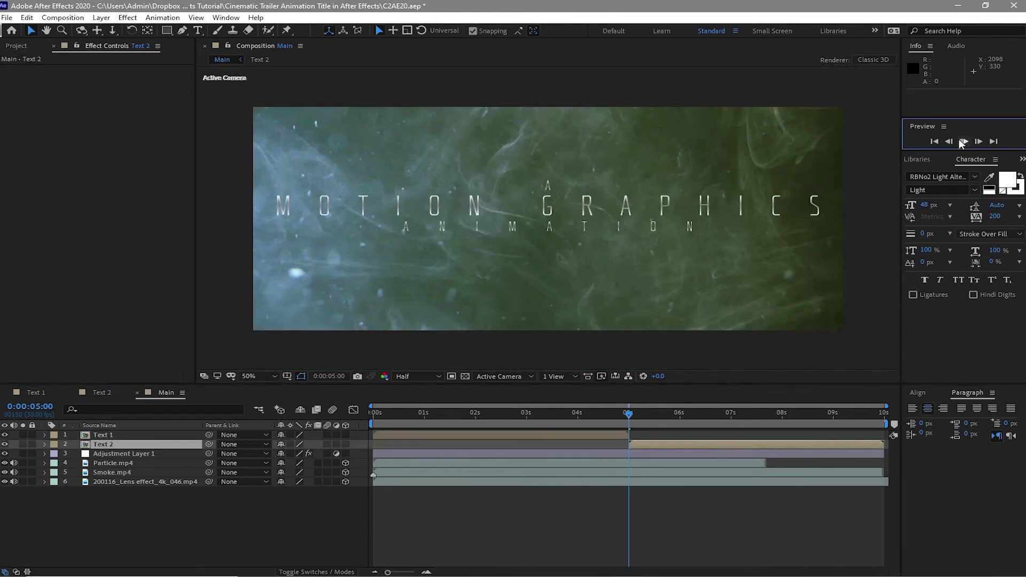
{"action": "key", "text": "space"}
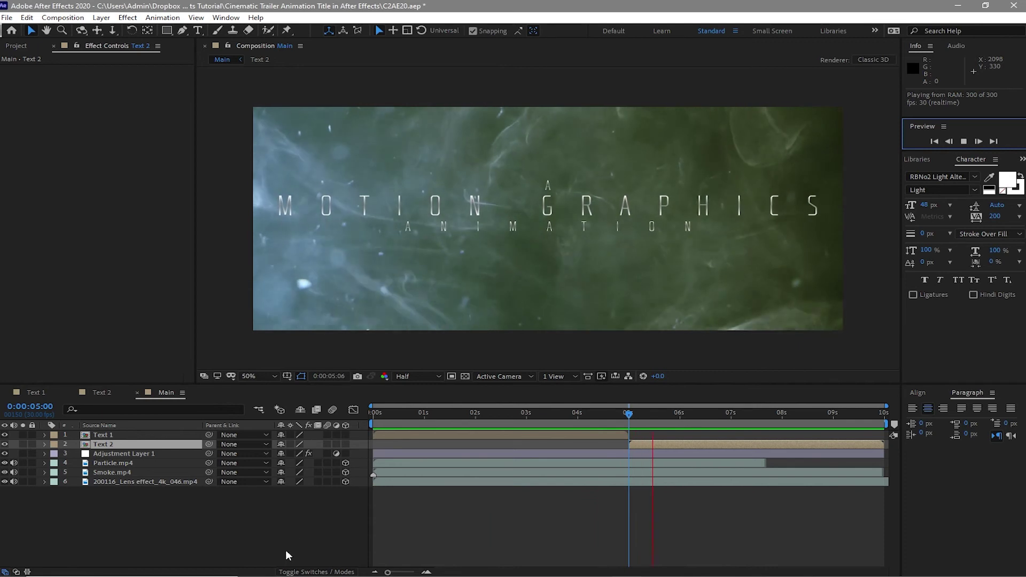
{"action": "left_click", "coordinate": [967, 139]}
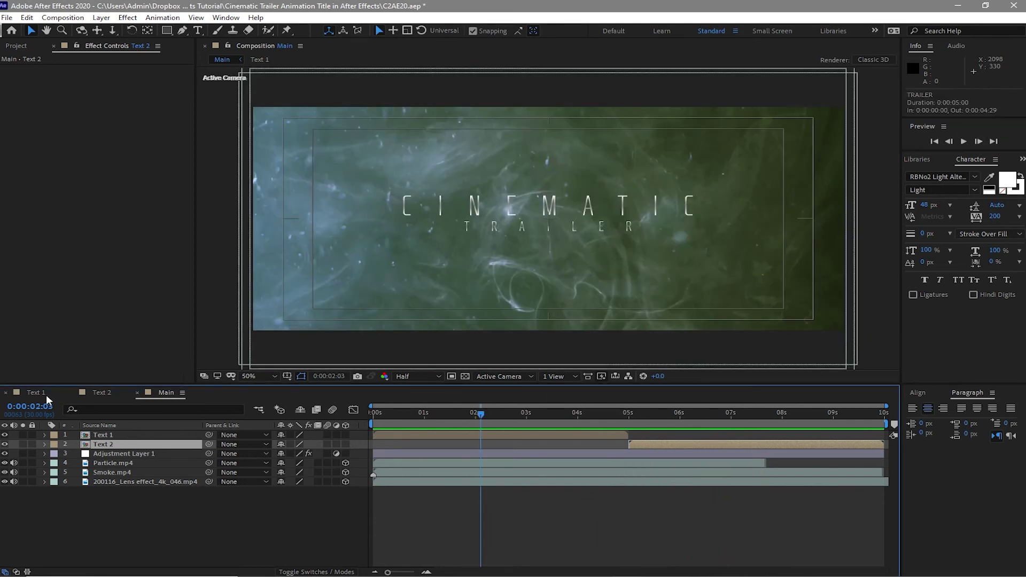
In Text 1, apply the Block Dissolve effect to the TRAILER layer
{"action": "left_click", "coordinate": [34, 391]}
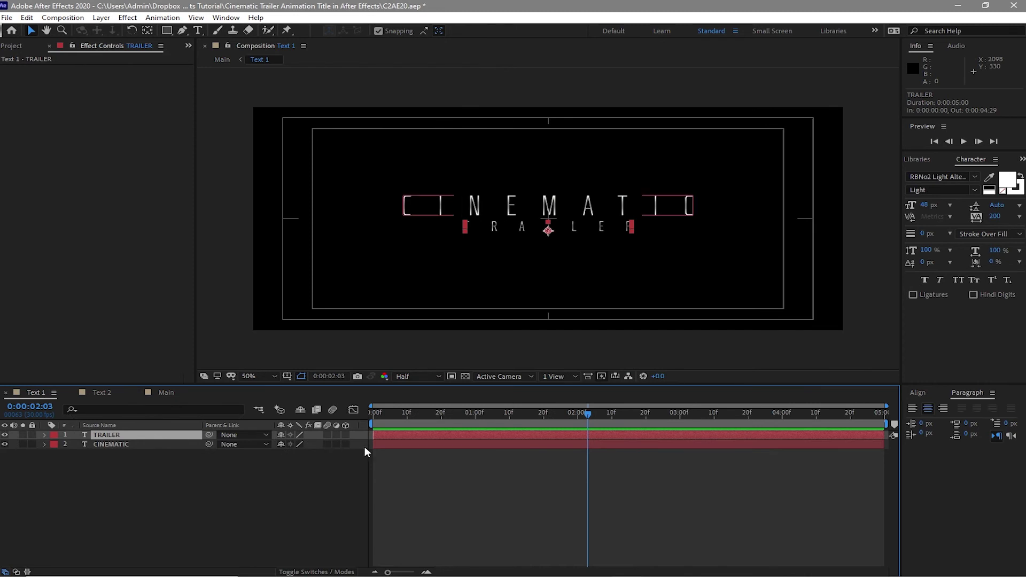
{"action": "left_click_drag", "start_coordinate": [588, 414], "coordinate": [431, 444]}
{"action": "left_click", "coordinate": [431, 445]}
{"action": "left_click", "coordinate": [473, 422]}
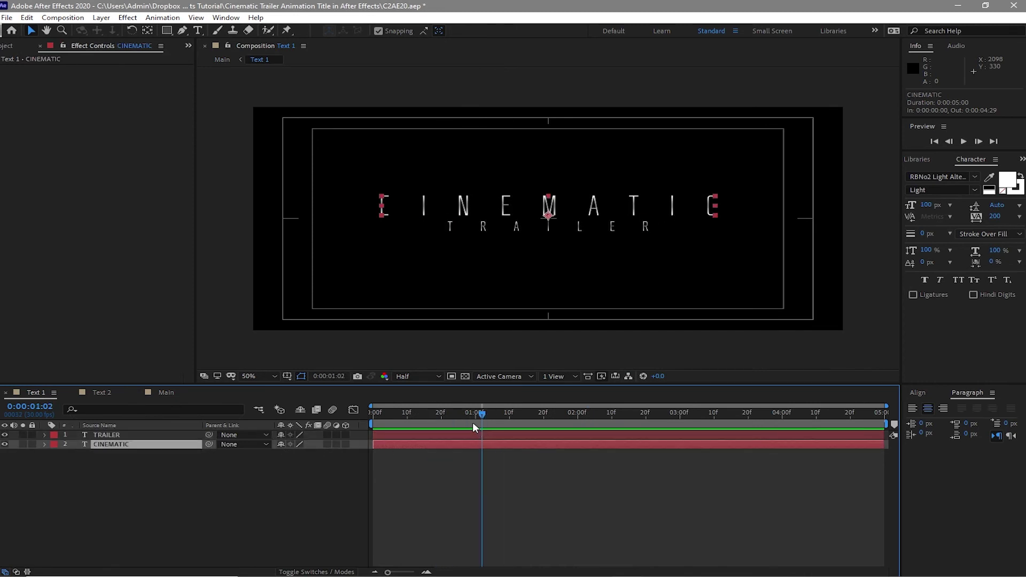
{"action": "left_click", "coordinate": [461, 434]}
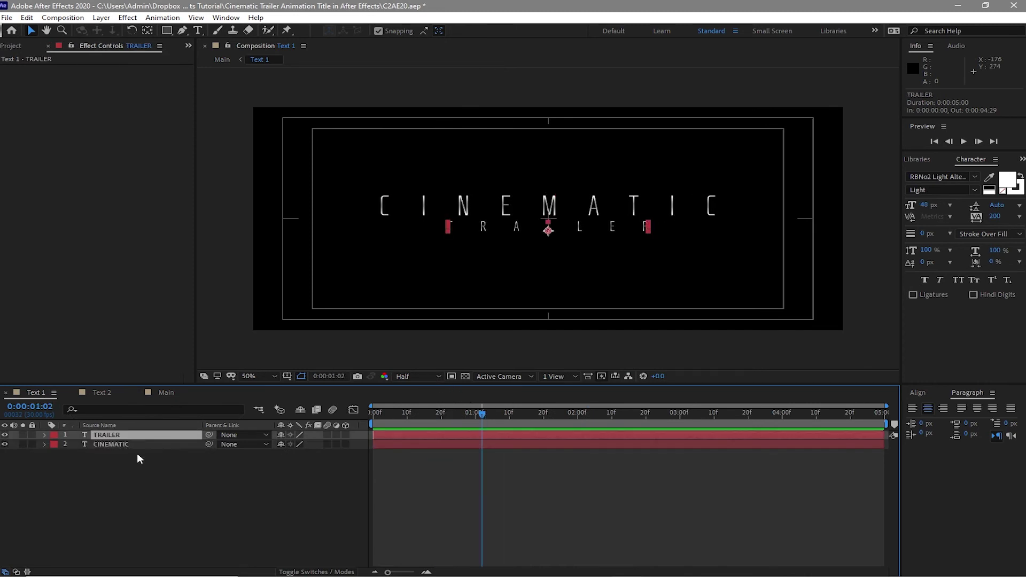
{"action": "left_click", "coordinate": [127, 17]}
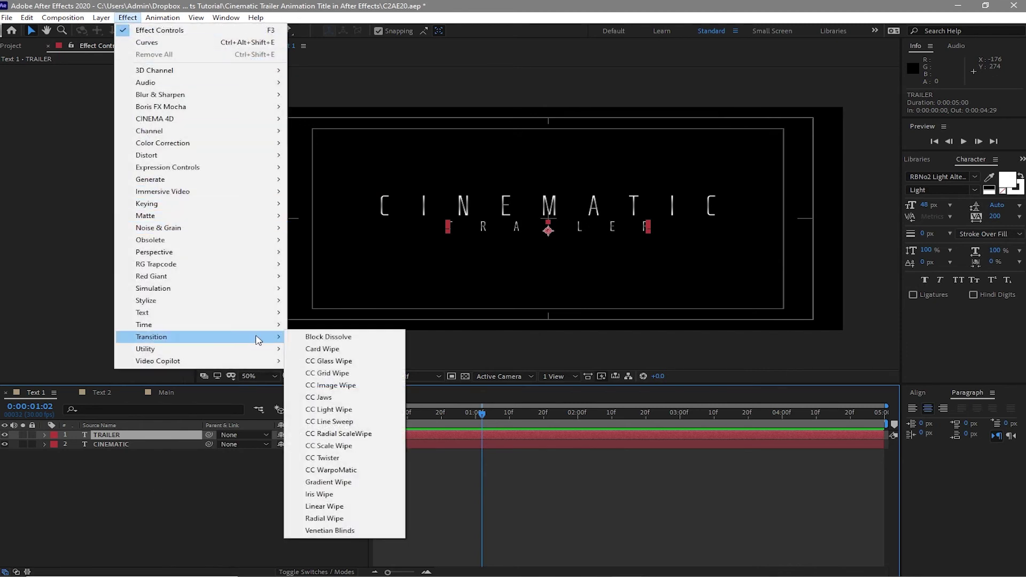
{"action": "left_click", "coordinate": [310, 338]}
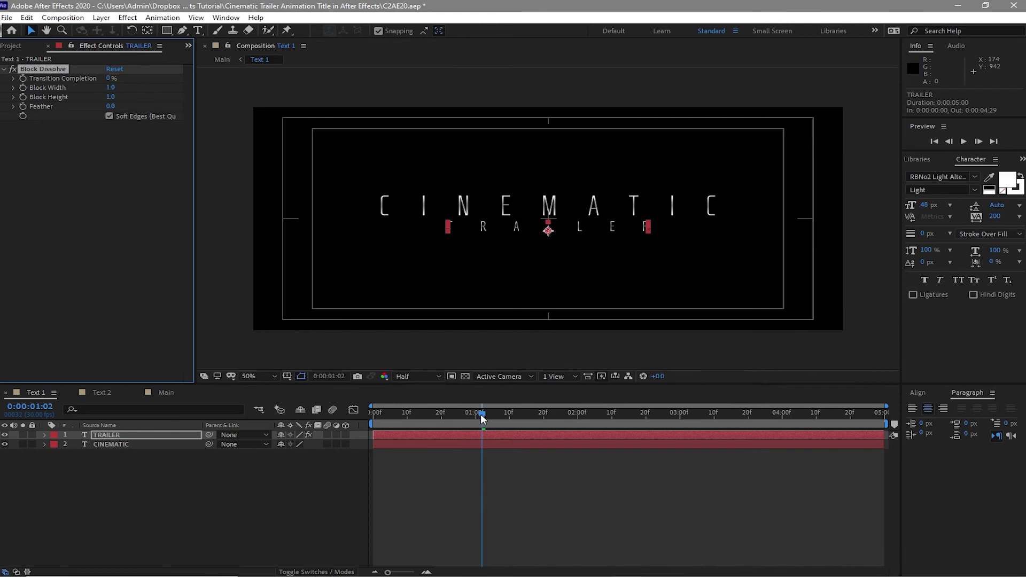
Keyframe TRAILER's Transition Completion at 100% at 0:00 and 0% at 0:20
{"action": "left_click_drag", "start_coordinate": [482, 419], "coordinate": [373, 440]}
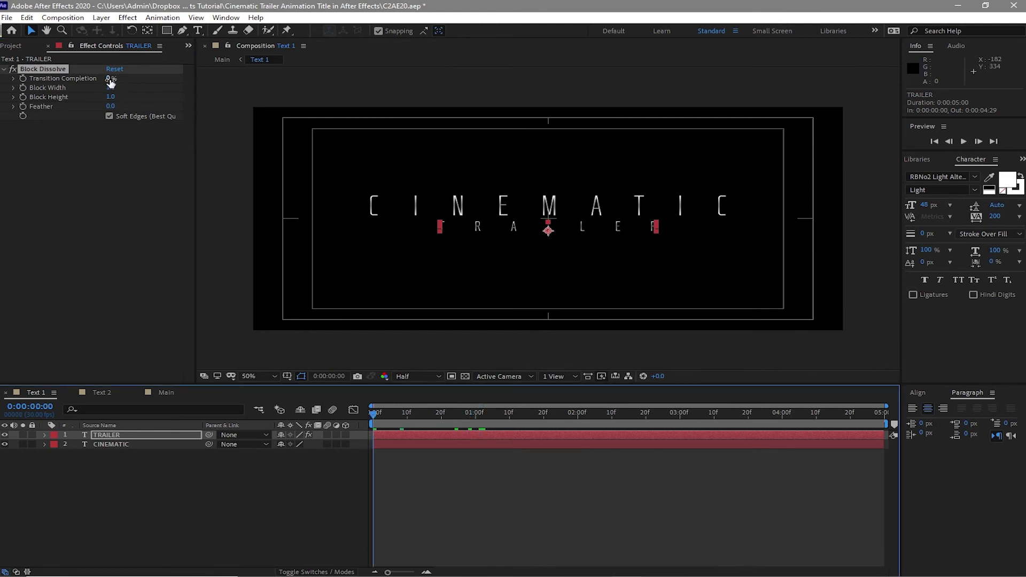
{"action": "left_click_drag", "start_coordinate": [110, 79], "coordinate": [187, 93]}
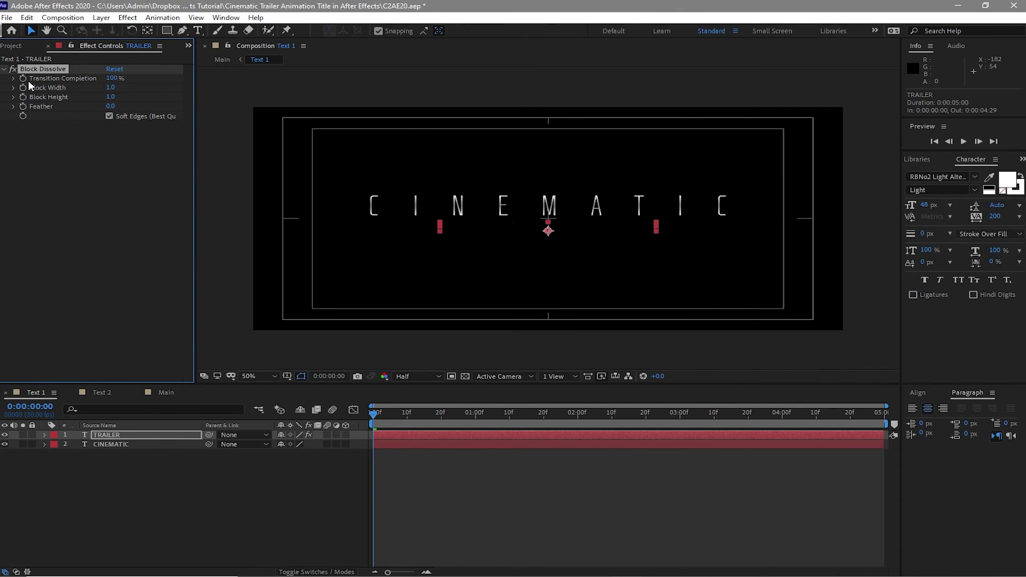
{"action": "left_click", "coordinate": [23, 79]}
{"action": "left_click_drag", "start_coordinate": [376, 417], "coordinate": [442, 425]}
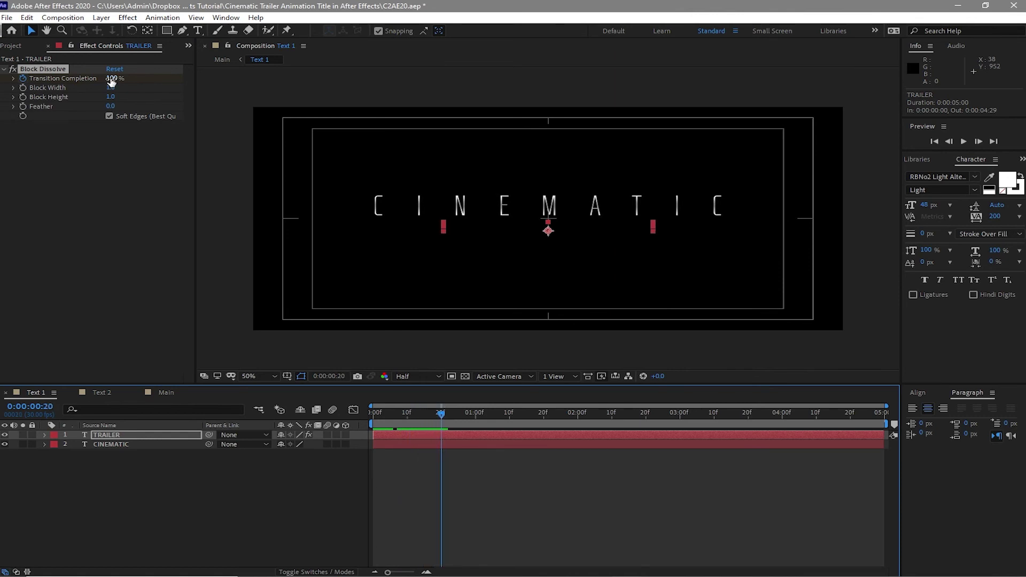
{"action": "left_click", "coordinate": [112, 78]}
{"action": "type", "text": "0"}
{"action": "key", "text": "Return"}
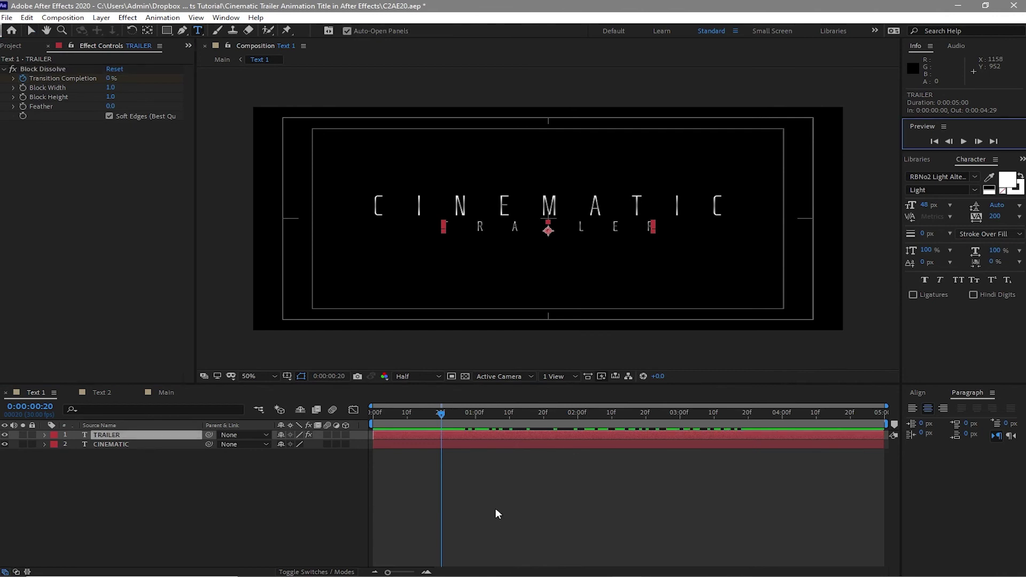
Hold 0% with a keyframe at 4:10, set 100% at 4:29, and preview the dissolve
{"action": "left_click_drag", "start_coordinate": [441, 414], "coordinate": [816, 460]}
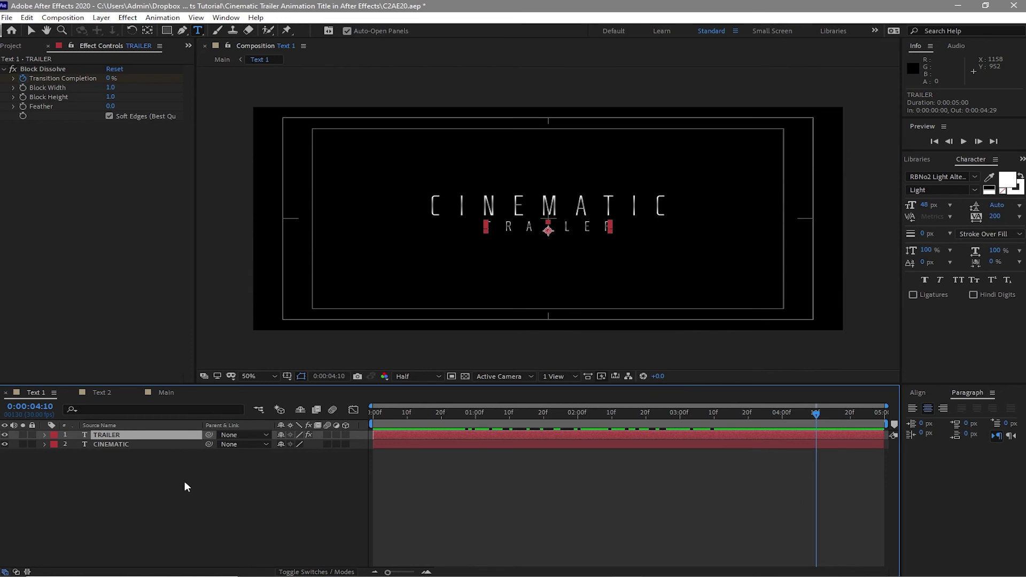
{"action": "key", "text": "u"}
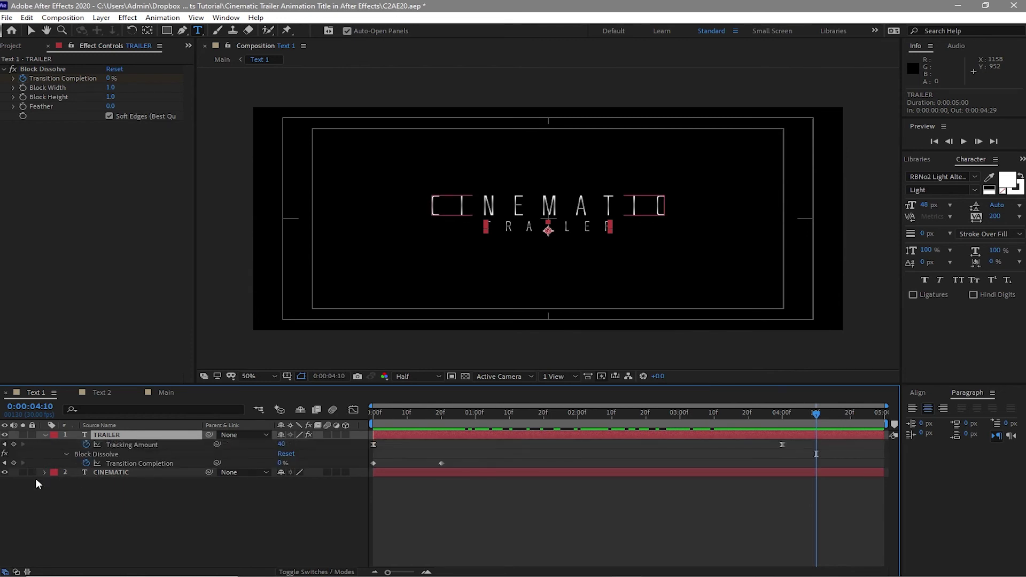
{"action": "left_click", "coordinate": [14, 463]}
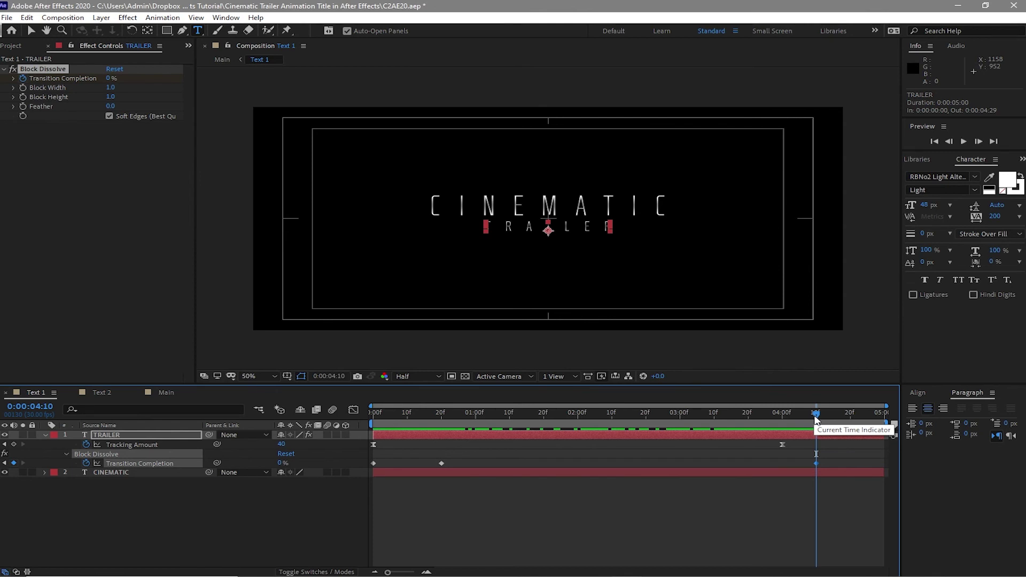
{"action": "left_click_drag", "start_coordinate": [816, 416], "coordinate": [887, 435]}
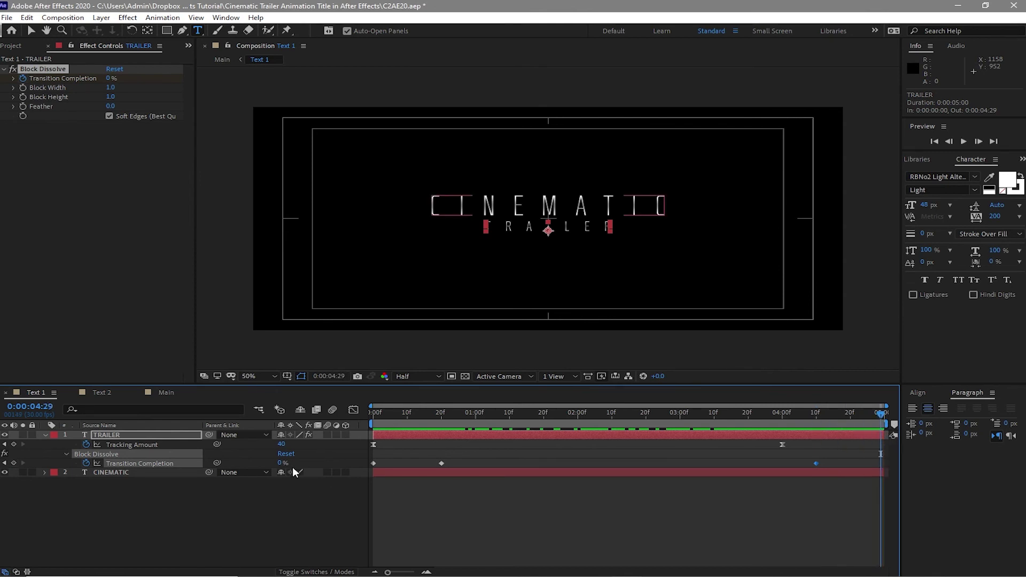
{"action": "left_click_drag", "start_coordinate": [281, 463], "coordinate": [357, 471]}
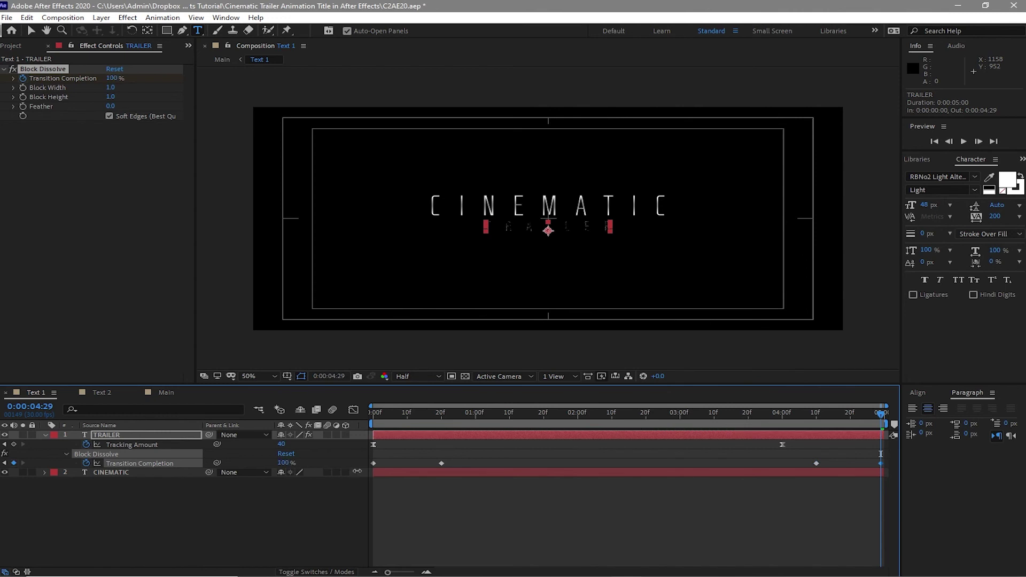
{"action": "key", "text": "space"}
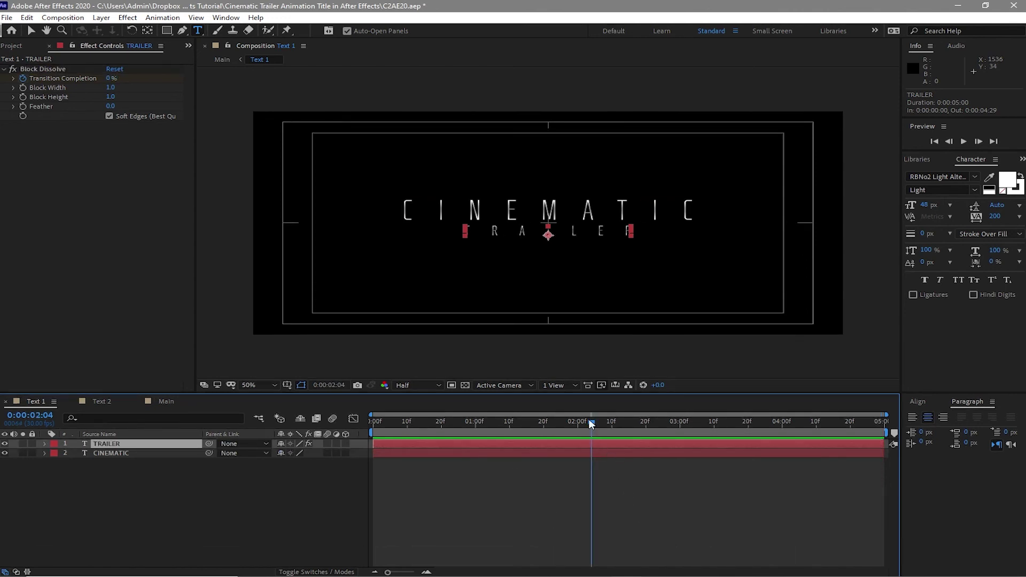
{"action": "left_click_drag", "start_coordinate": [592, 423], "coordinate": [364, 439]}
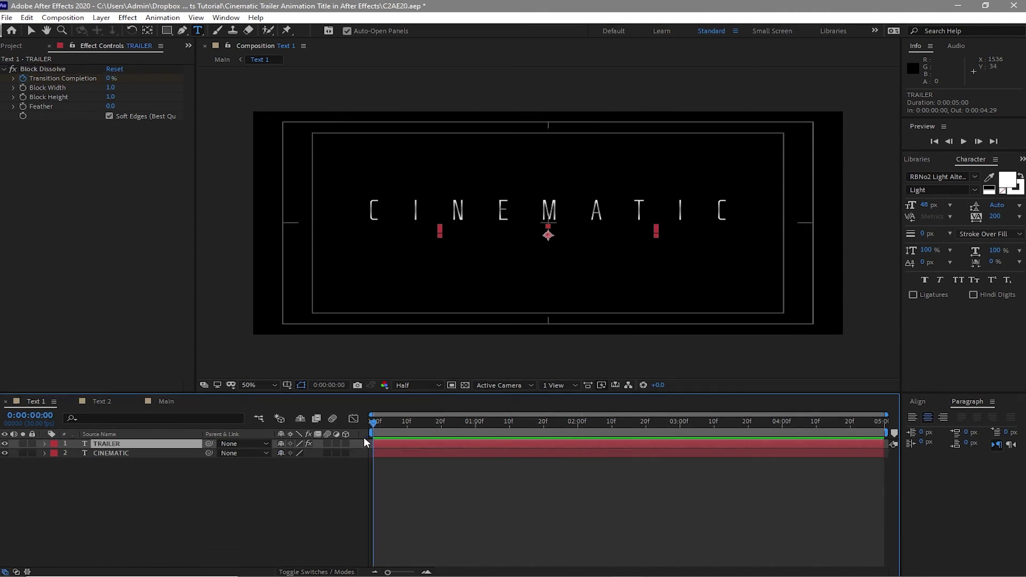
Copy TRAILER's keyframed Block Dissolve onto CINEMATIC and preview both titles
{"action": "left_click", "coordinate": [137, 441]}
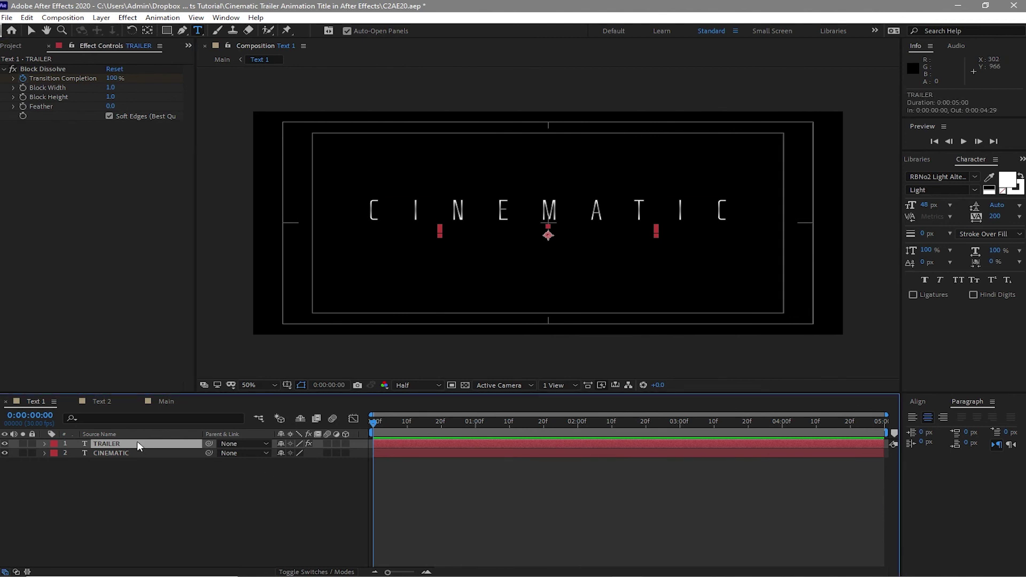
{"action": "left_click", "coordinate": [42, 71]}
{"action": "key", "text": "alt+e"}
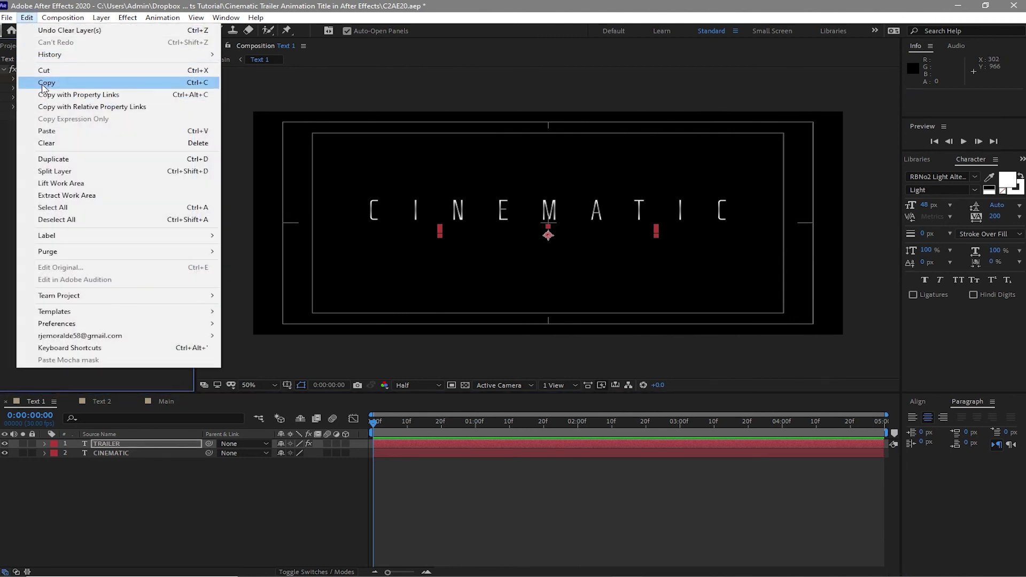
{"action": "left_click", "coordinate": [44, 85]}
{"action": "left_click", "coordinate": [162, 450]}
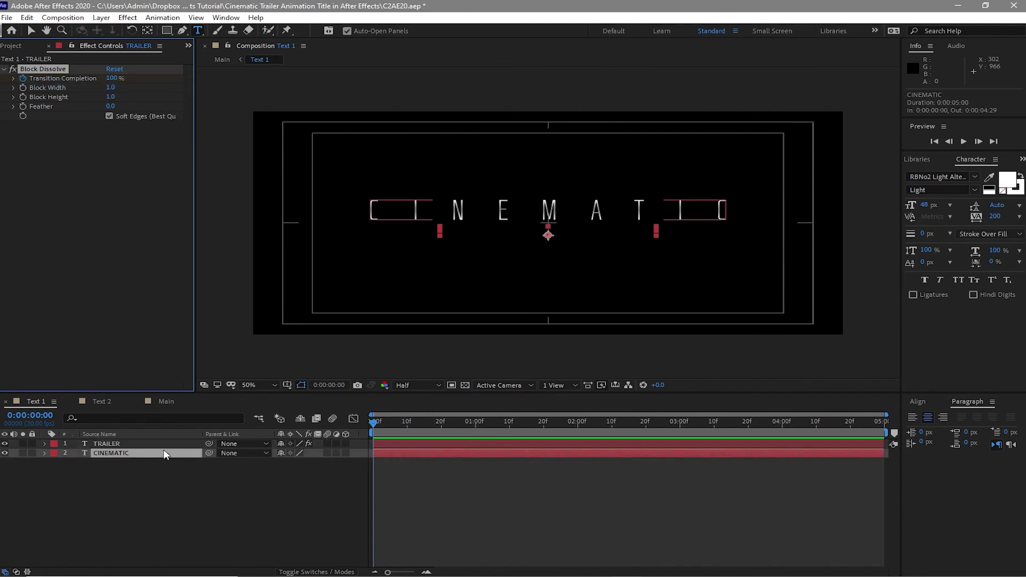
{"action": "left_click", "coordinate": [27, 17]}
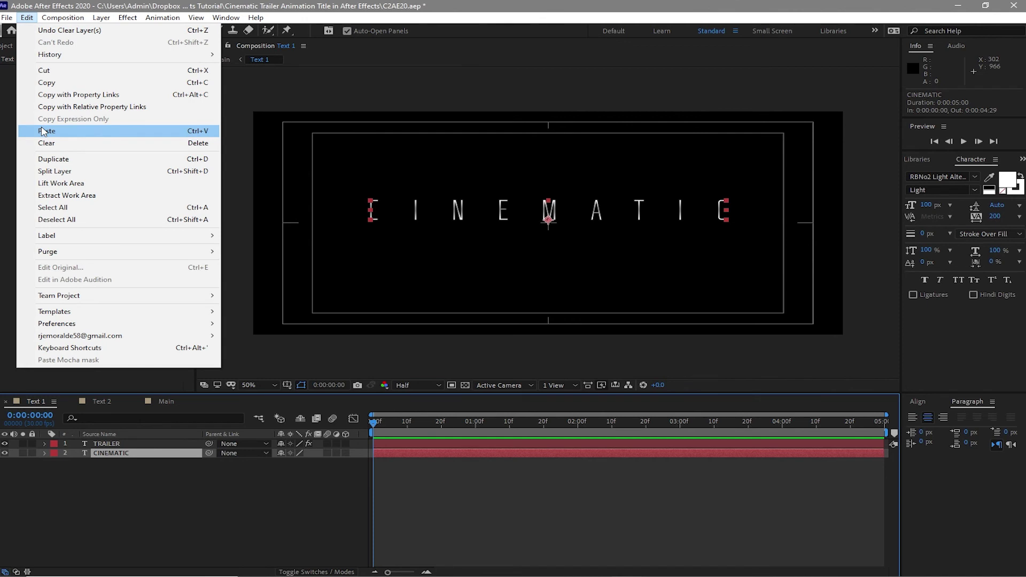
{"action": "left_click", "coordinate": [44, 131]}
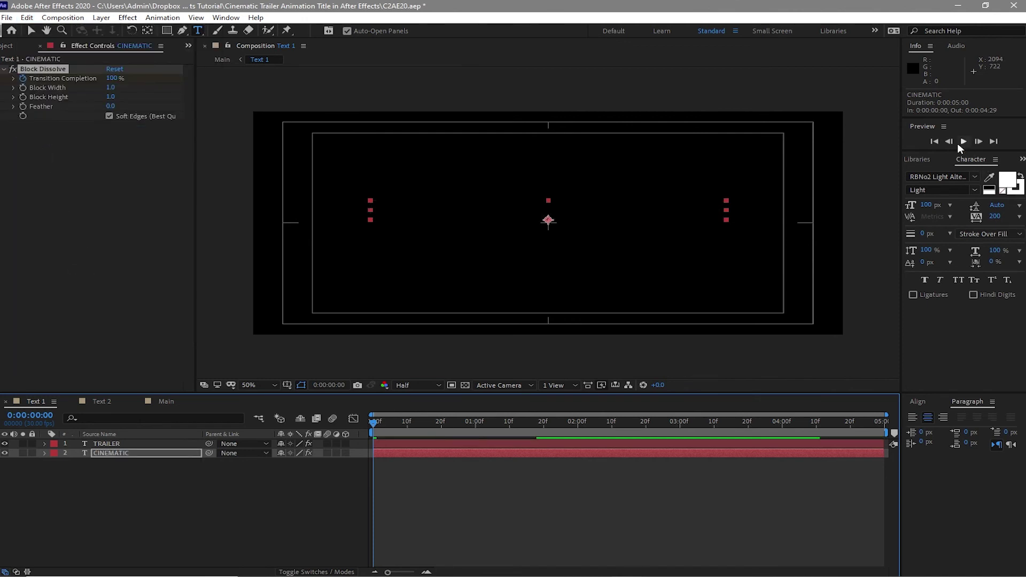
{"action": "left_click", "coordinate": [958, 143]}
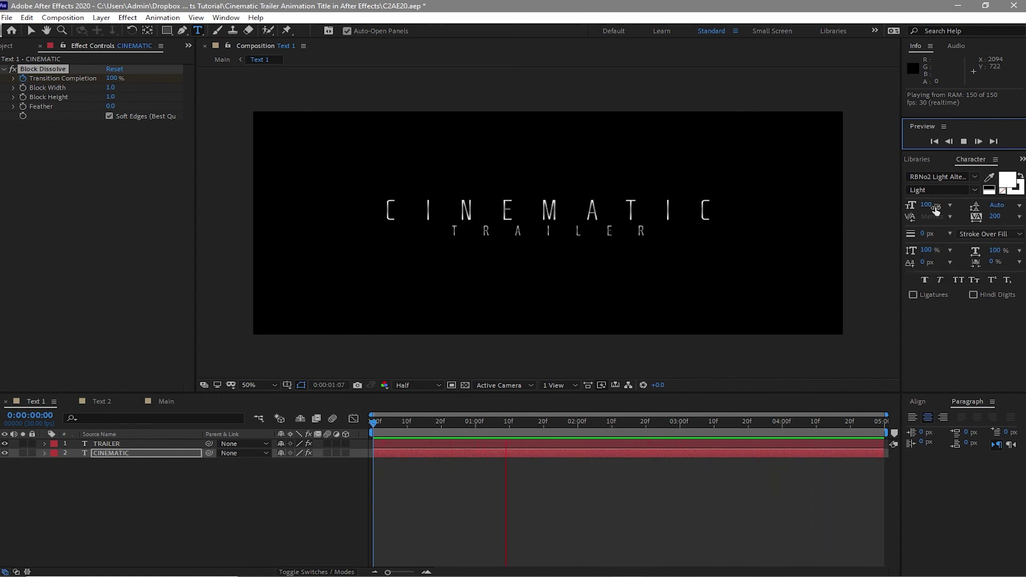
{"action": "key", "text": "space"}
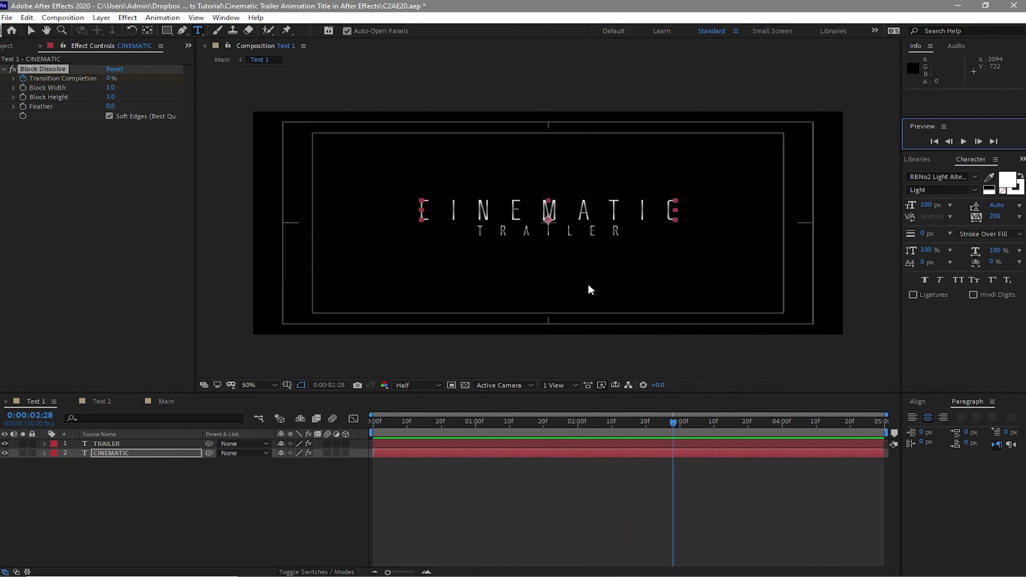
In Text 2, replace ANIMATION's Block Dissolve with the copied one, paste it onto MOTION GRAPHICS, and preview
{"action": "left_click", "coordinate": [101, 401]}
{"action": "left_click_drag", "start_coordinate": [382, 425], "coordinate": [373, 423]}
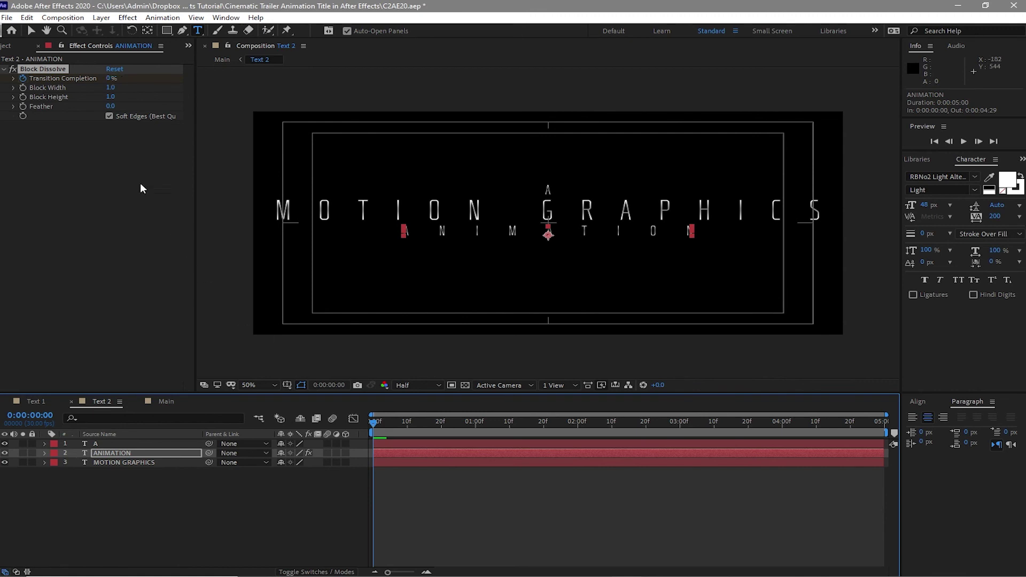
{"action": "key", "text": "Delete"}
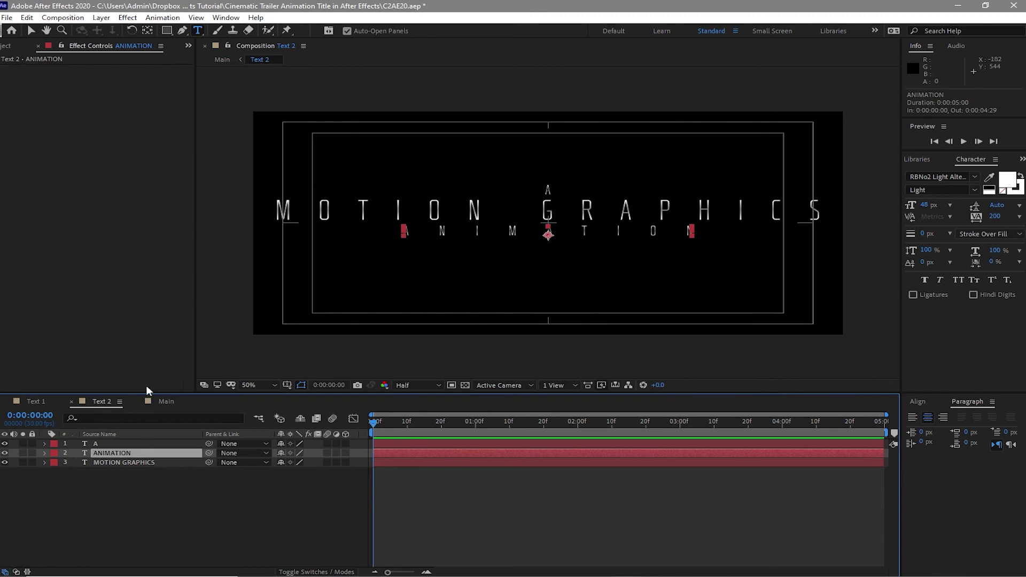
{"action": "left_click", "coordinate": [26, 17]}
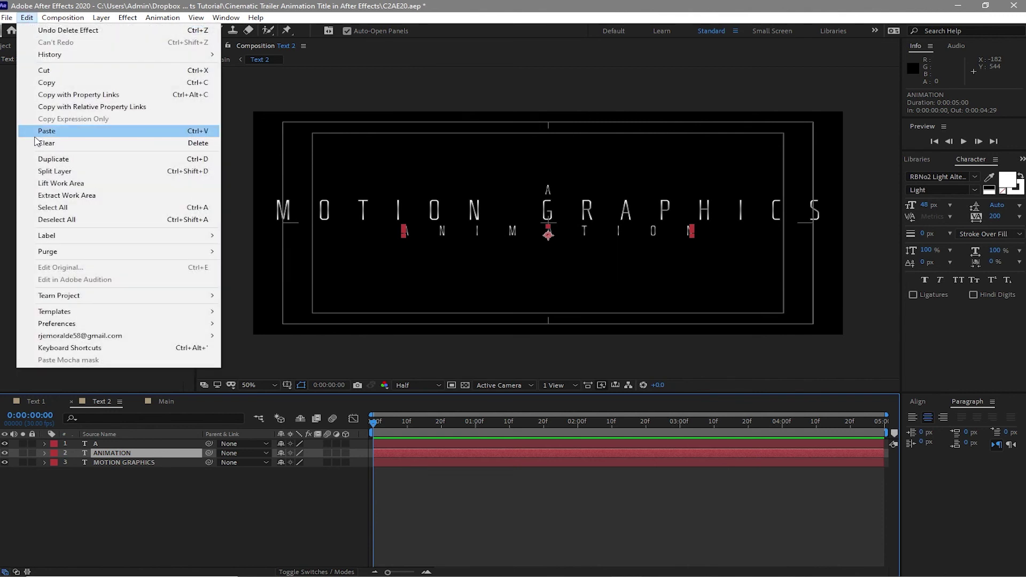
{"action": "left_click", "coordinate": [43, 131]}
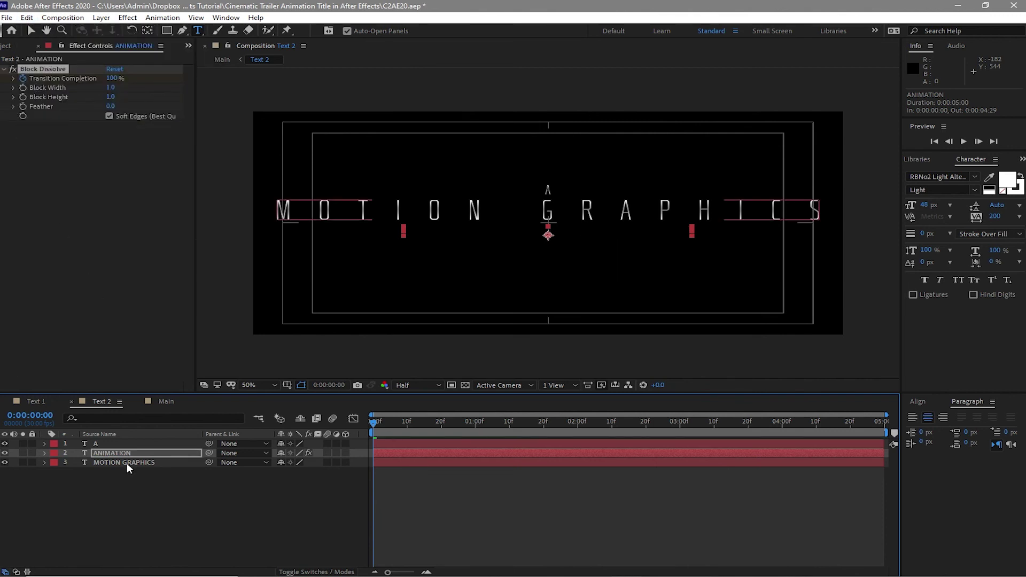
{"action": "left_click", "coordinate": [126, 463]}
{"action": "left_click", "coordinate": [26, 17]}
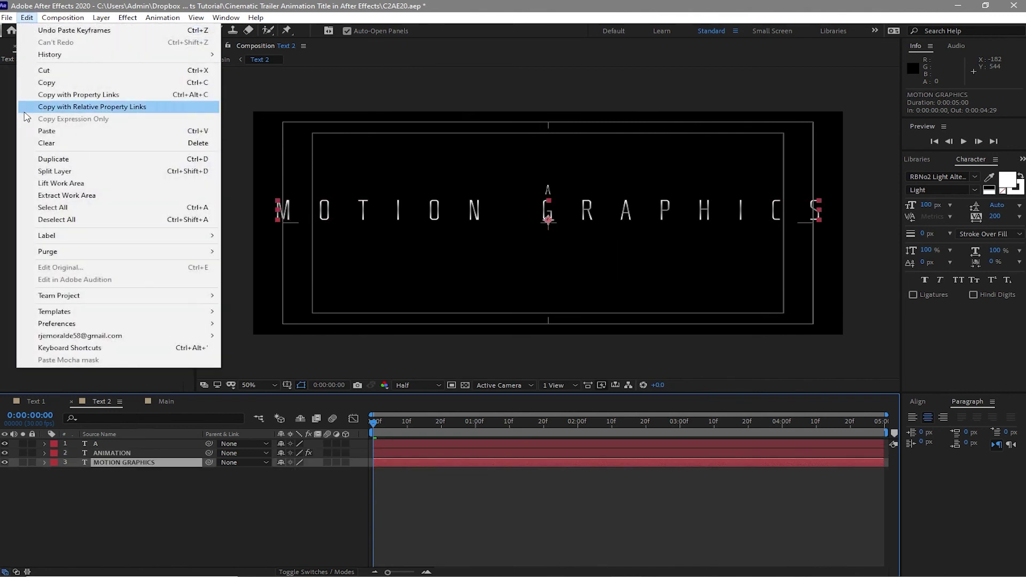
{"action": "left_click", "coordinate": [29, 133]}
{"action": "key", "text": "space"}
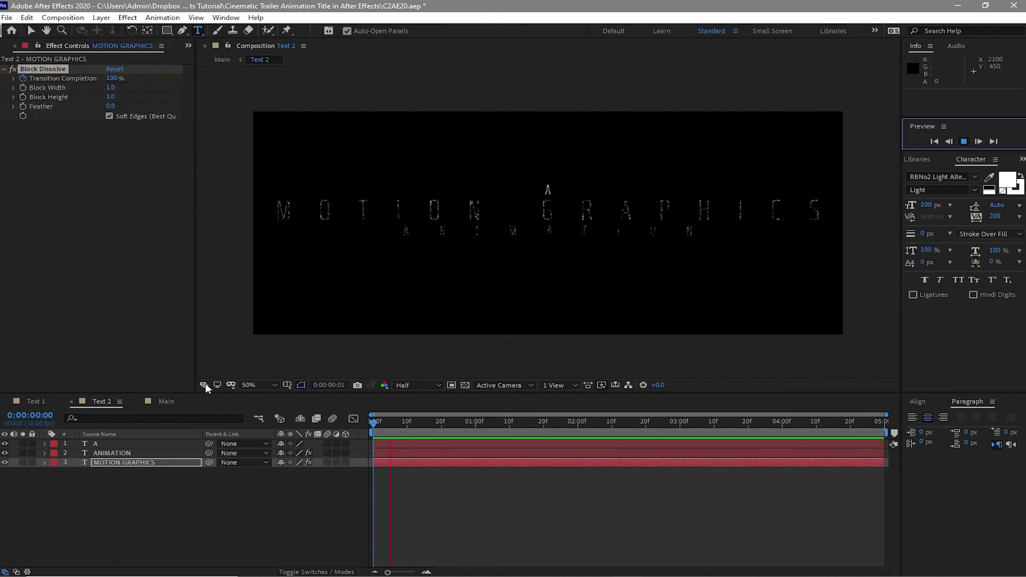
{"action": "left_click", "coordinate": [167, 402]}
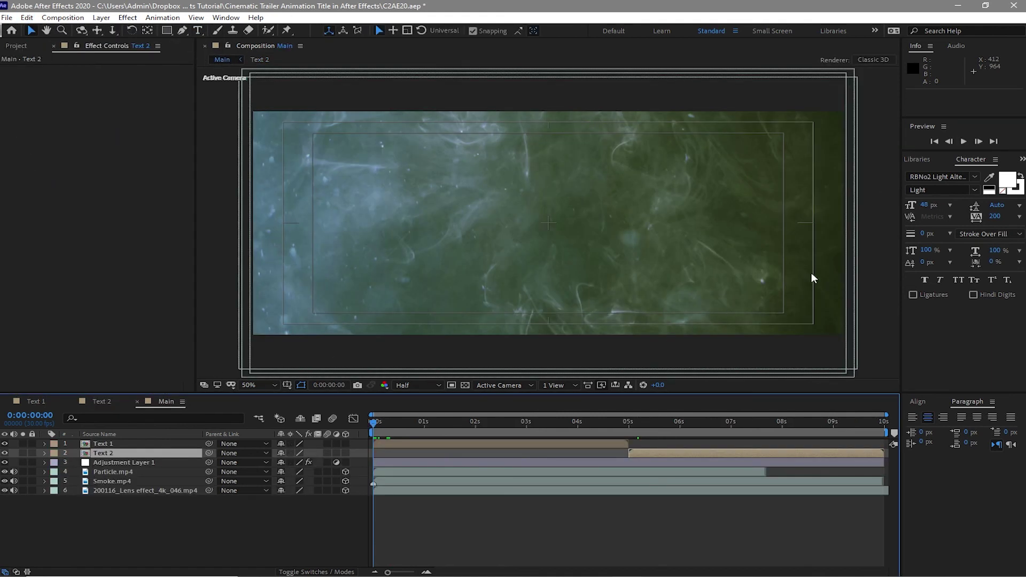
{"action": "left_click", "coordinate": [964, 142]}
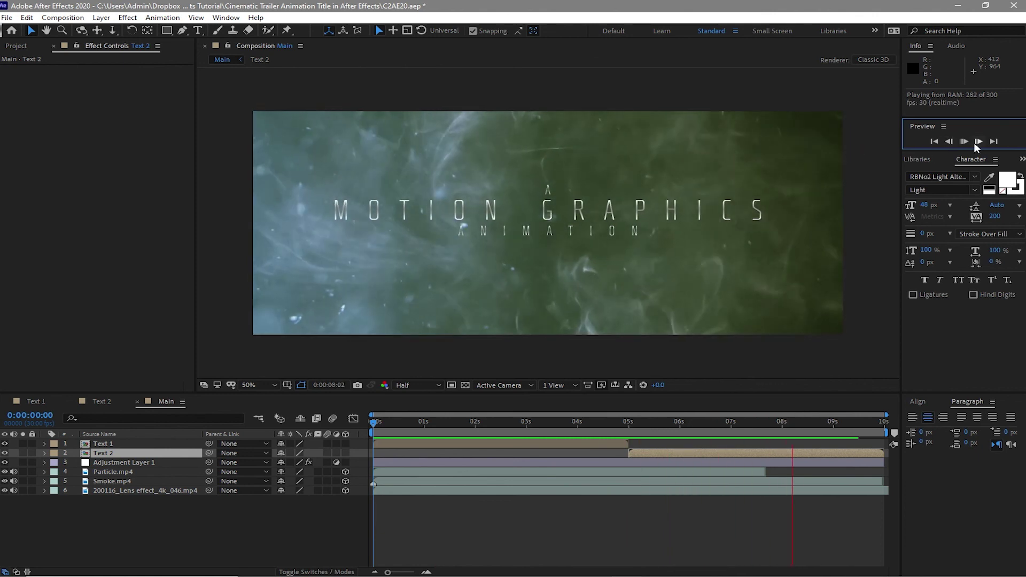
{"action": "key", "text": "space"}
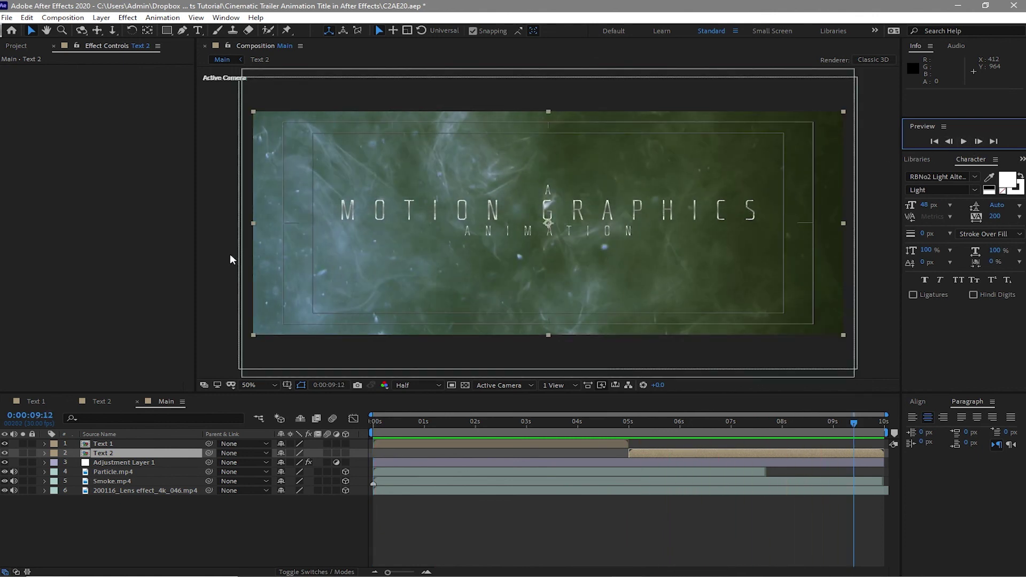